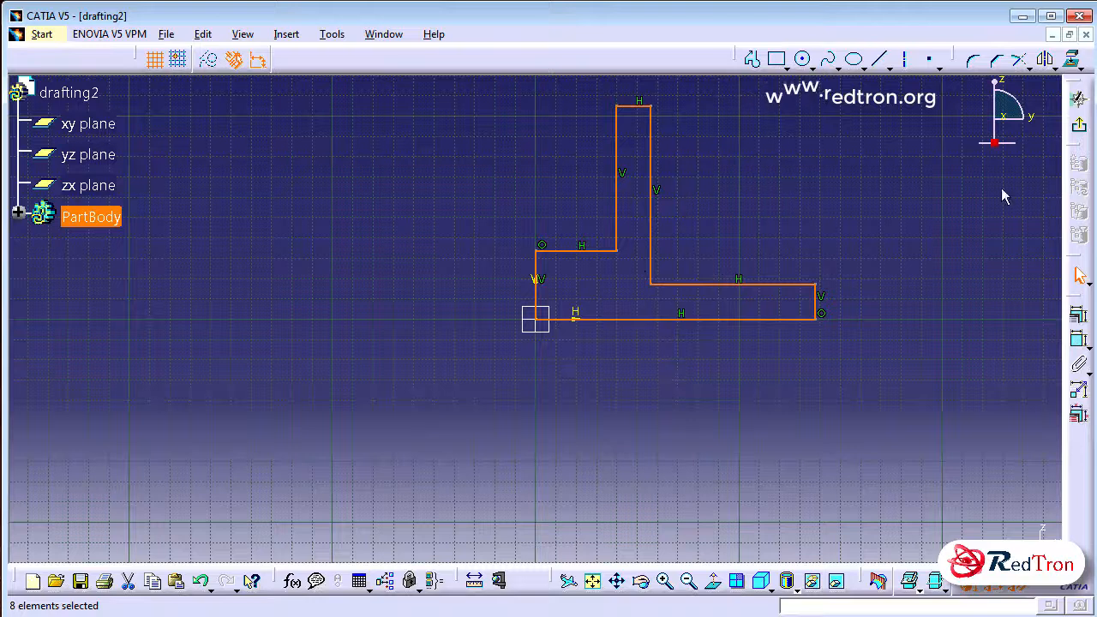
Finish the stepped profile sketch and open a new sketch on the xy plane
left_click(1080, 126)
mouse_move(718, 246)
middle_mouse_down()
mouse_move(666, 421)
mouse_move(617, 514)
middle_mouse_up()
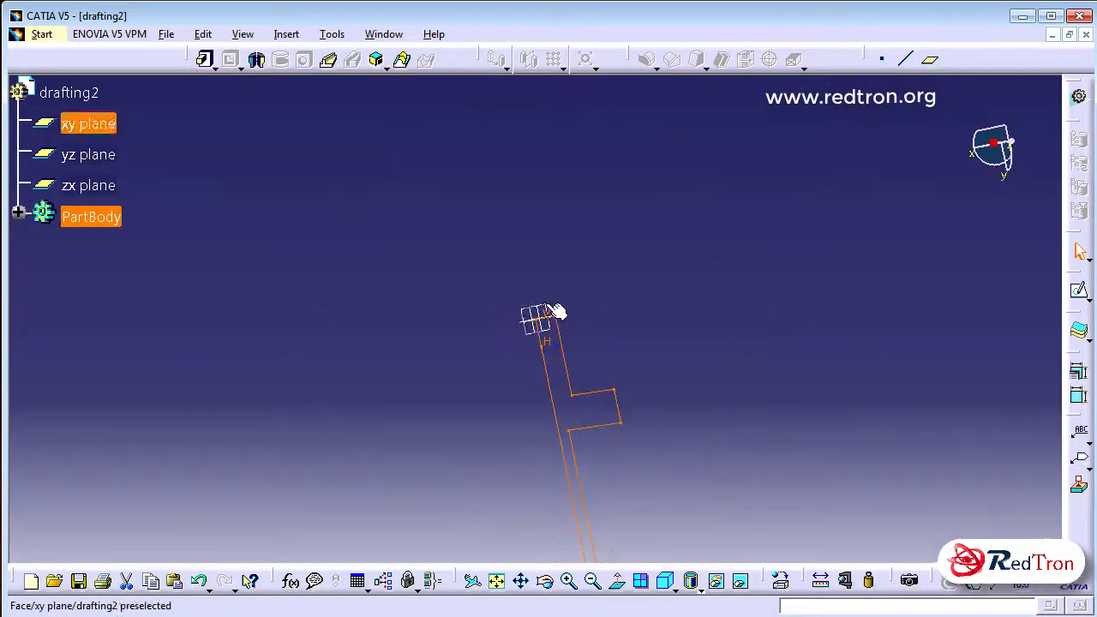
left_click(555, 312)
left_click(1079, 290)
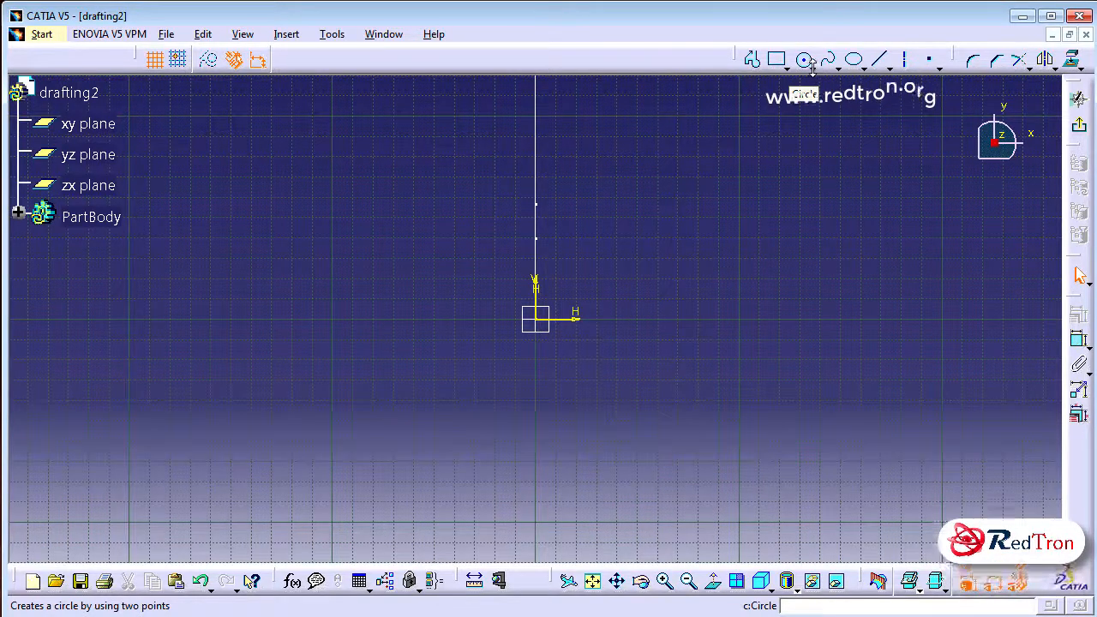
Sketch a horizontal elongated hole along the horizontal axis, spanning both sides of the origin, with an end radius of about 51 mm
left_click(789, 68)
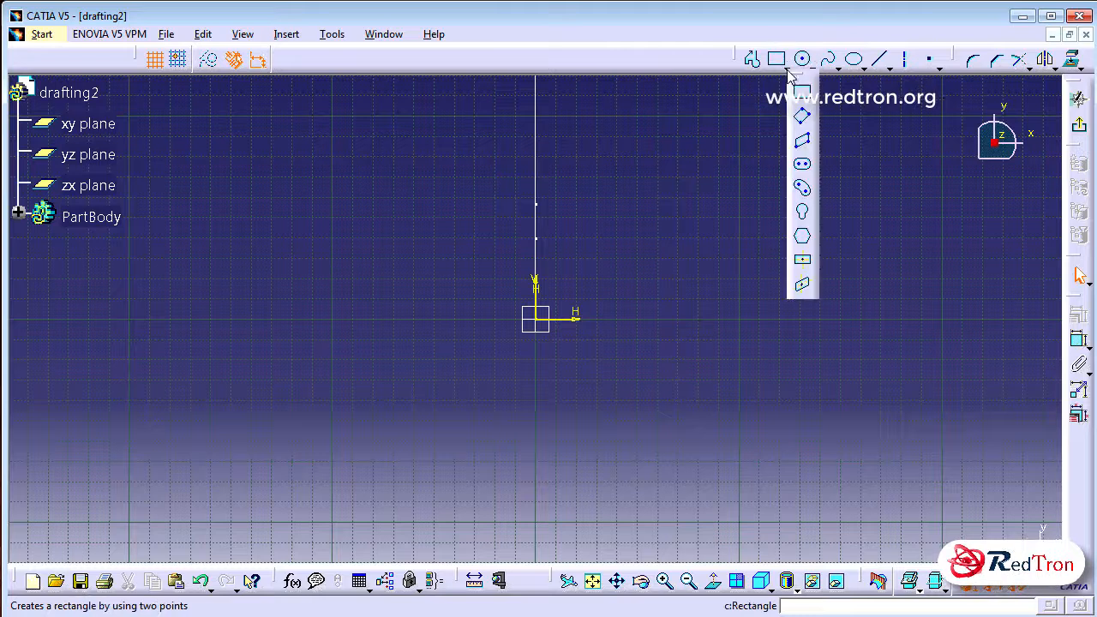
left_click(804, 167)
left_click(343, 319)
left_click(766, 319)
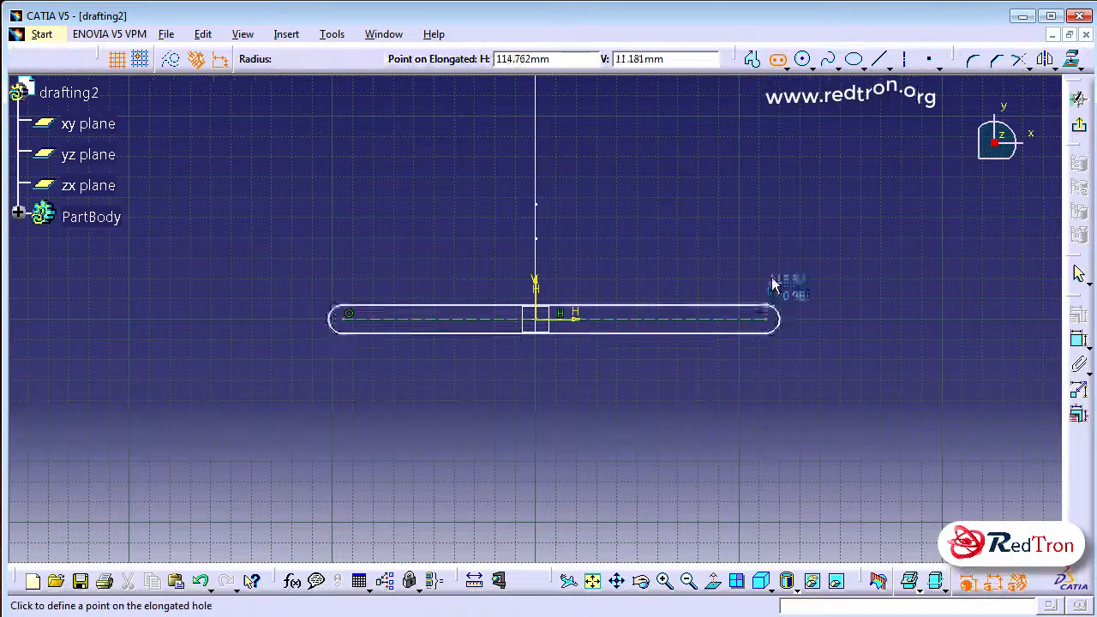
left_click(782, 217)
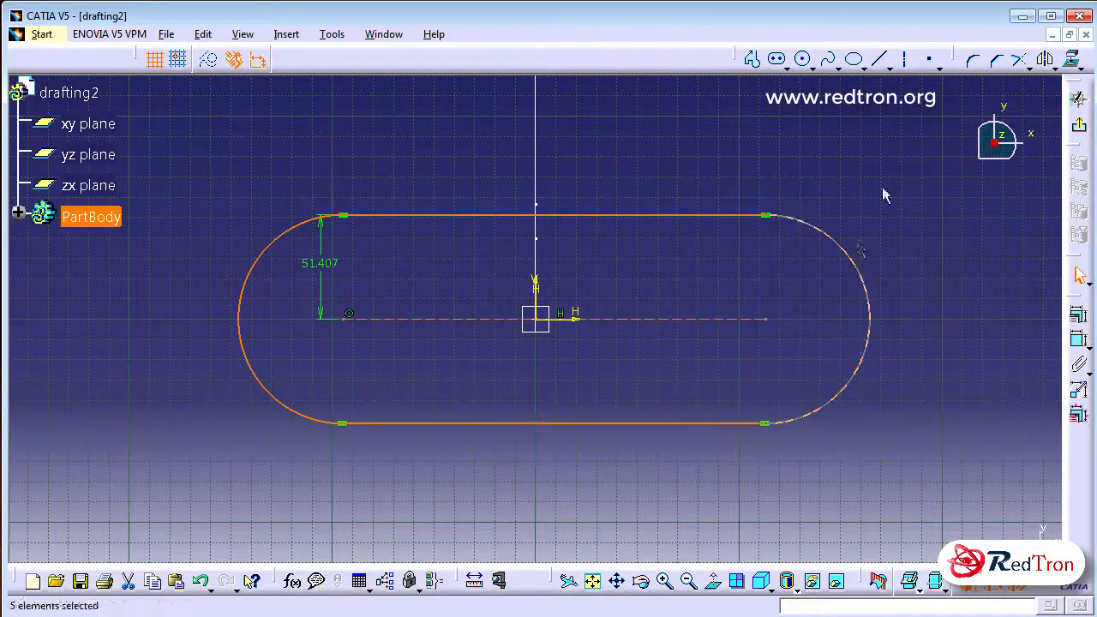
Constrain the elongated hole's two end centers symmetrically about the vertical axis, and shorten the shape by moving one center inward
left_click(767, 318)
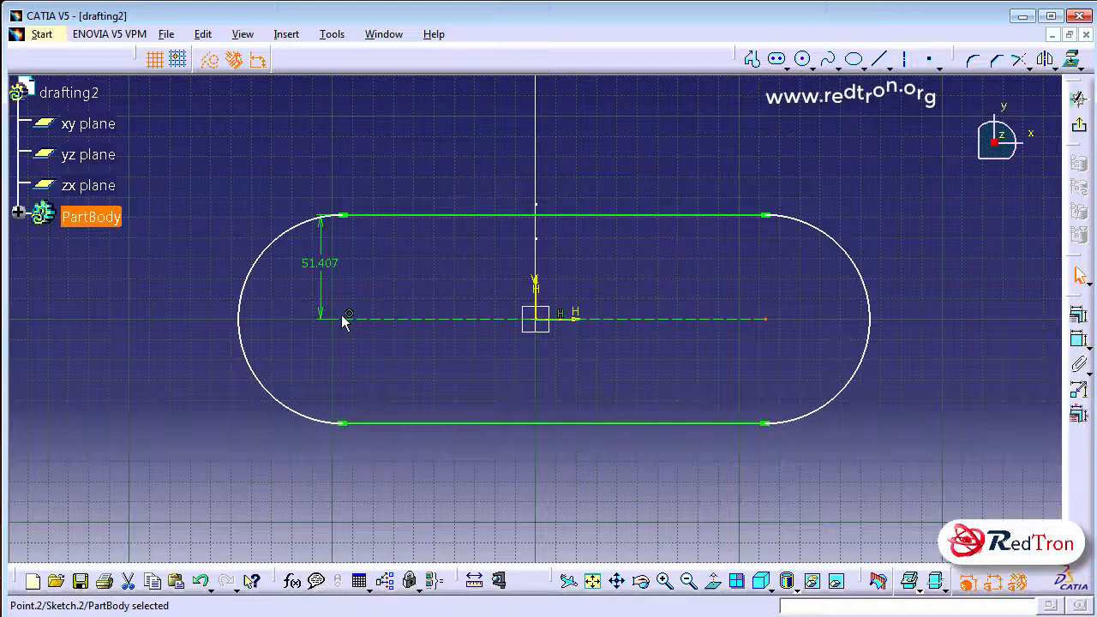
left_click(341, 320, "ctrl")
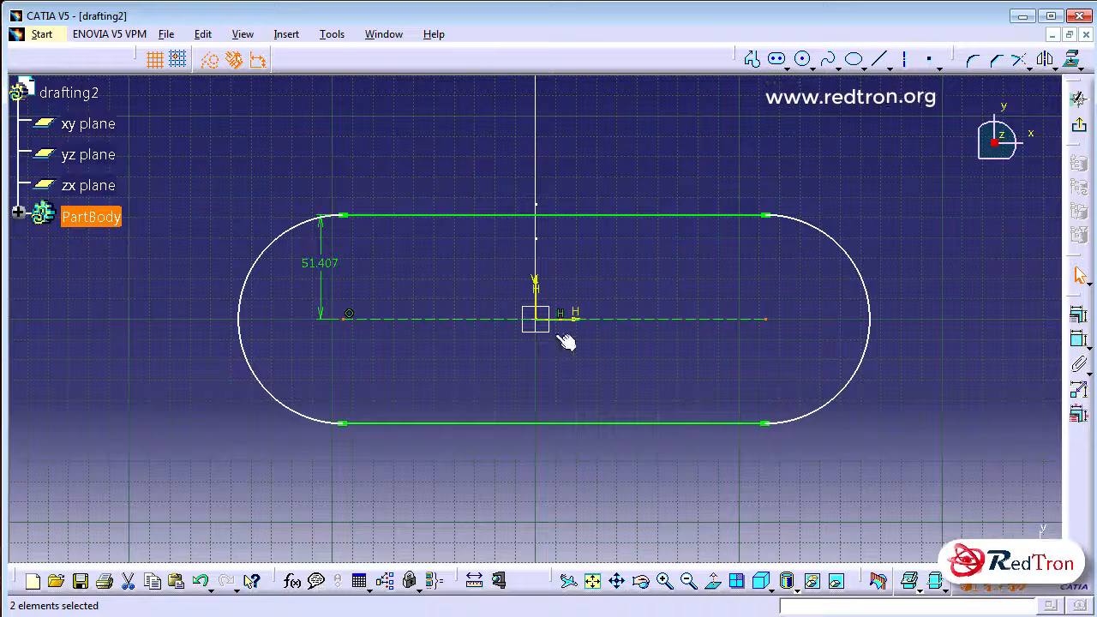
left_click(542, 293, "ctrl")
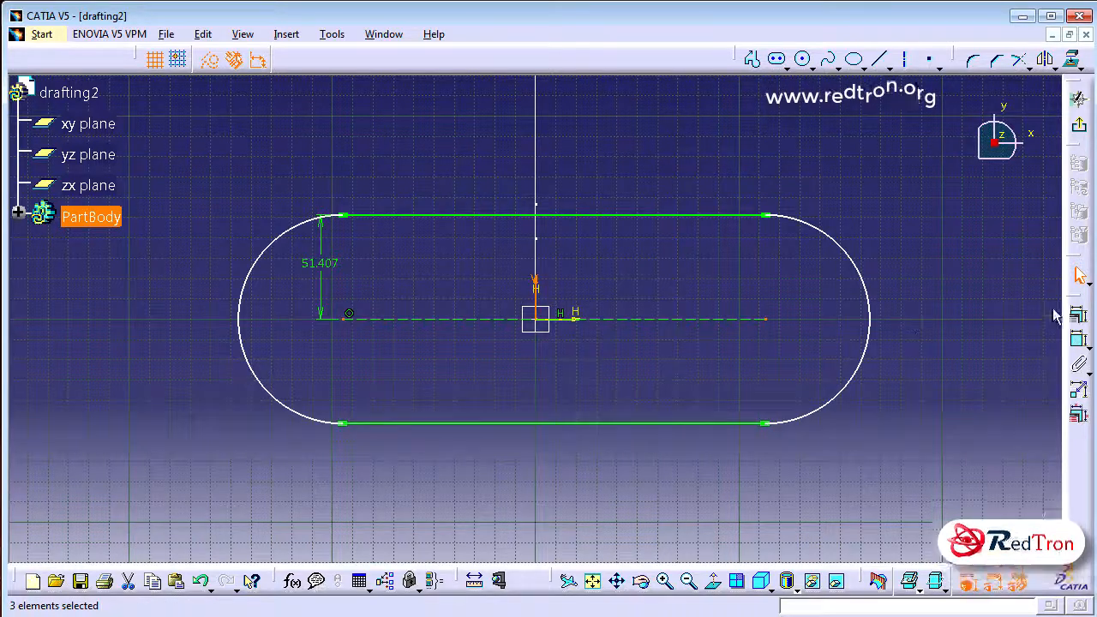
left_click(910, 582)
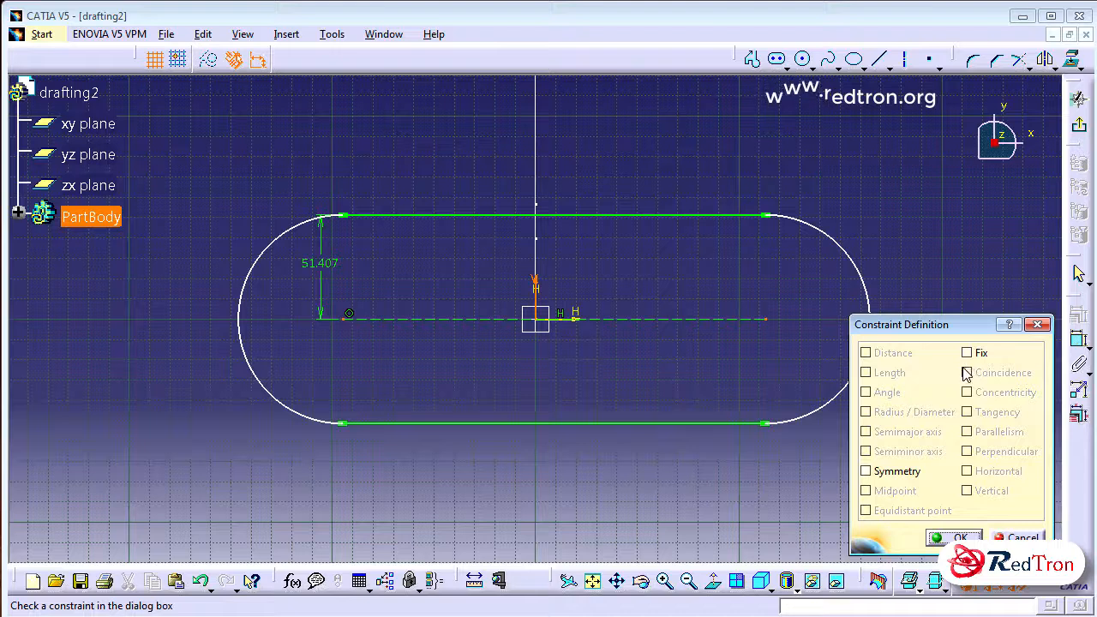
left_click(865, 471)
left_click(954, 538)
left_click_drag(773, 315, 710, 315)
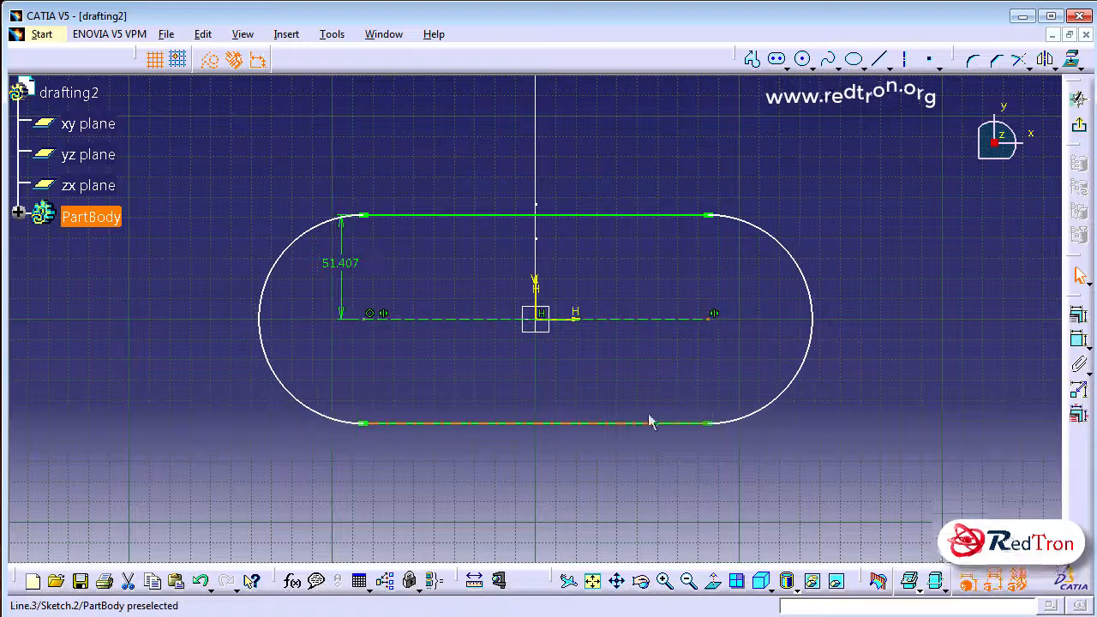
Set the elongated hole's radius dimension to 60 mm
double_click(353, 264)
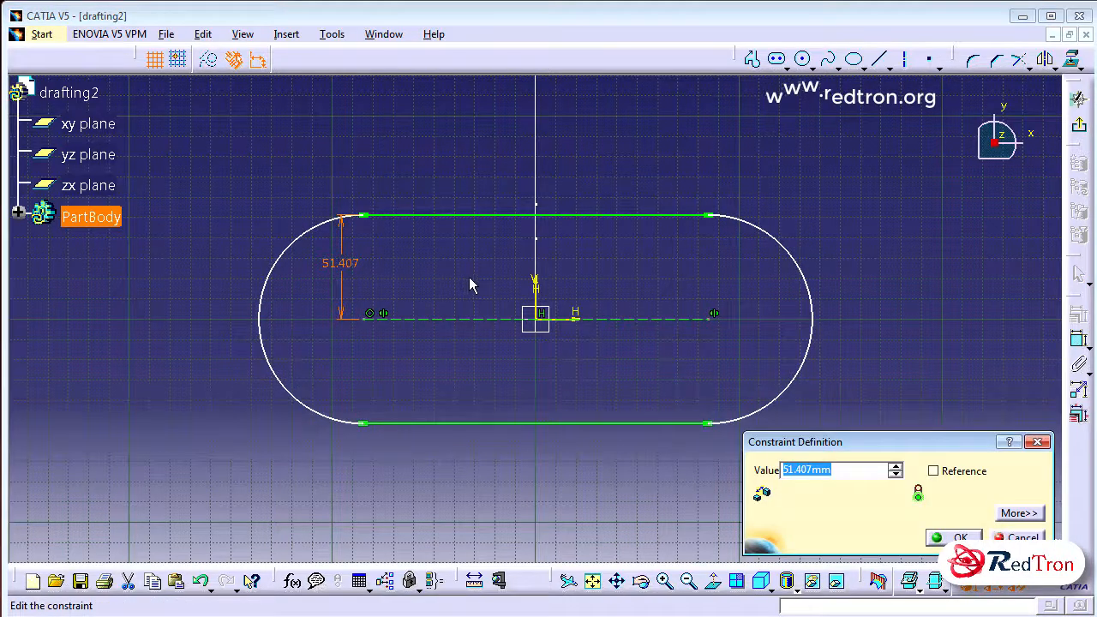
type("6")
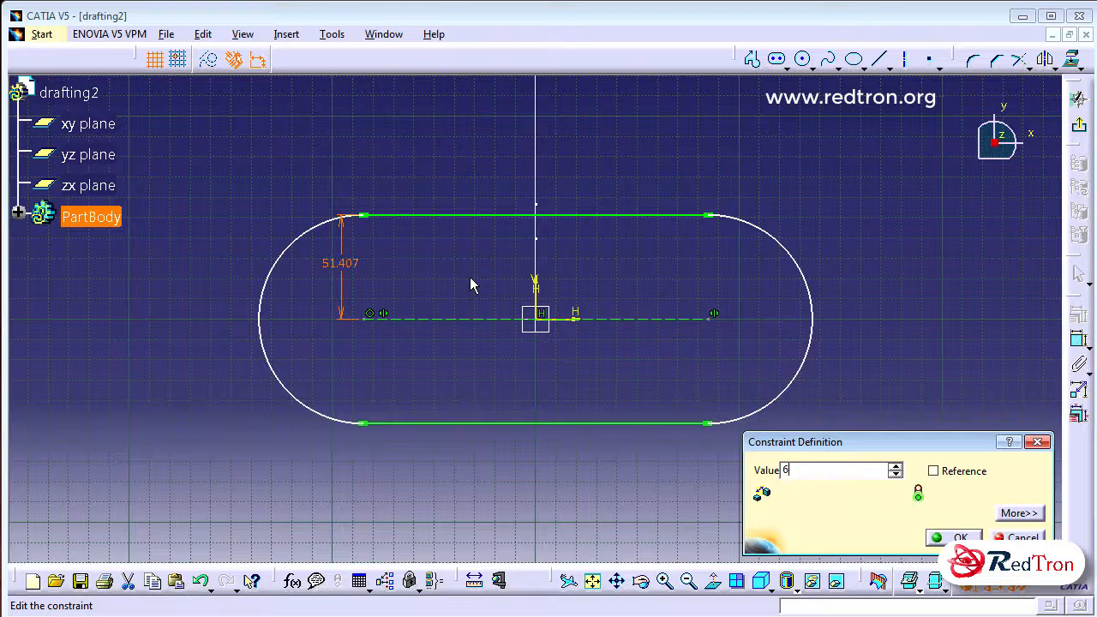
type("0")
key("Return")
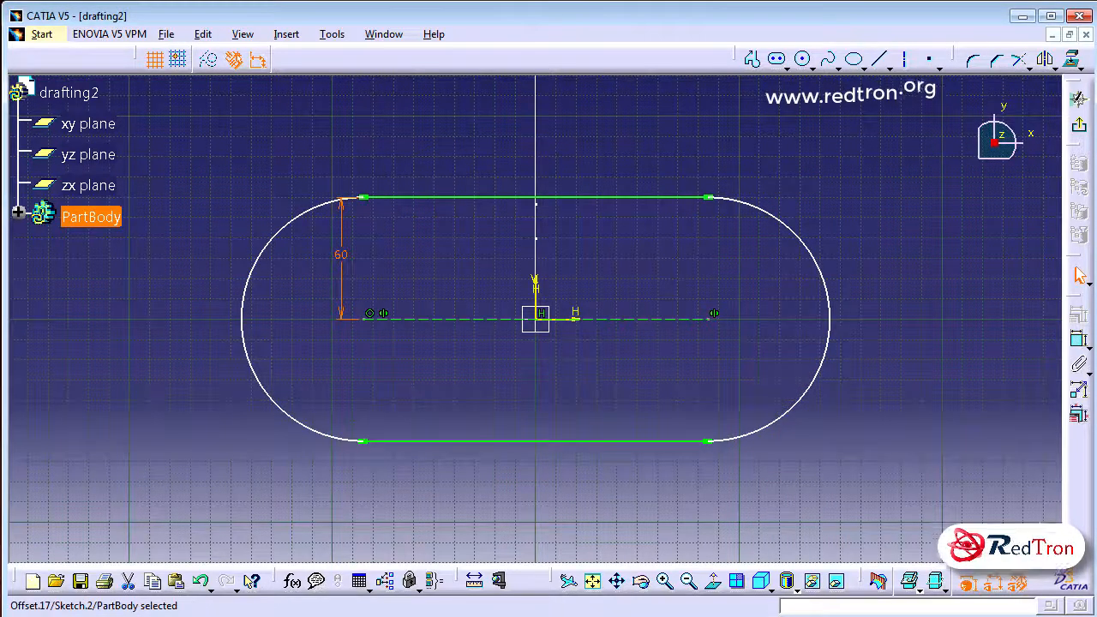
Leave the sketch and create a Rib with Sketch.1 as profile and the elongated Sketch.2 as center curve, keeping the angle
left_click(1080, 125)
mouse_move(926, 180)
middle_mouse_down()
mouse_move(628, 159)
mouse_move(544, 374)
mouse_move(426, 201)
mouse_move(470, 108)
mouse_move(486, 145)
middle_mouse_up()
left_click(396, 218)
middle_click_drag(395, 218, 578, 234)
left_click(329, 61)
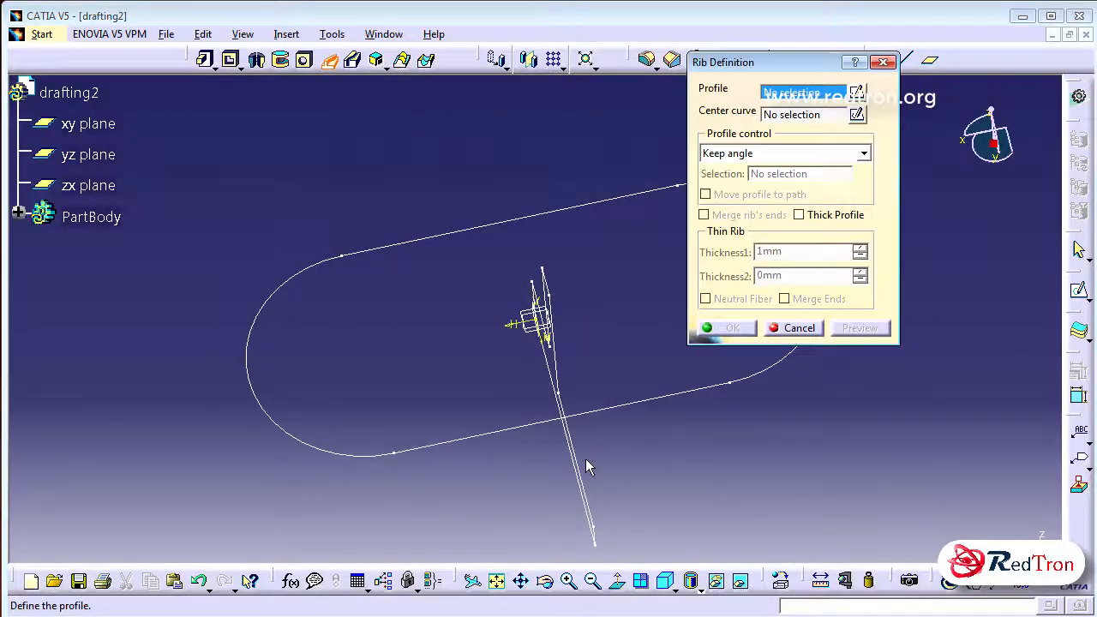
left_click(580, 470)
left_click(626, 406)
middle_click_drag(633, 437, 812, 335)
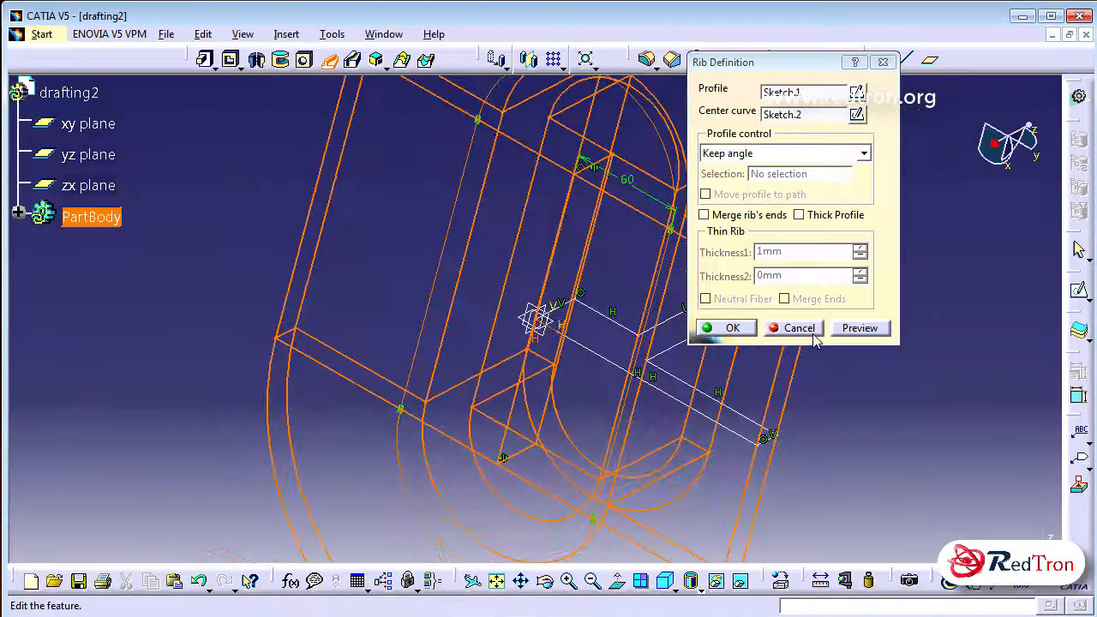
left_click(733, 328)
Switch to the Drafting workbench and create a new drawing with an empty sheet layout
middle_click_drag(830, 346, 715, 384)
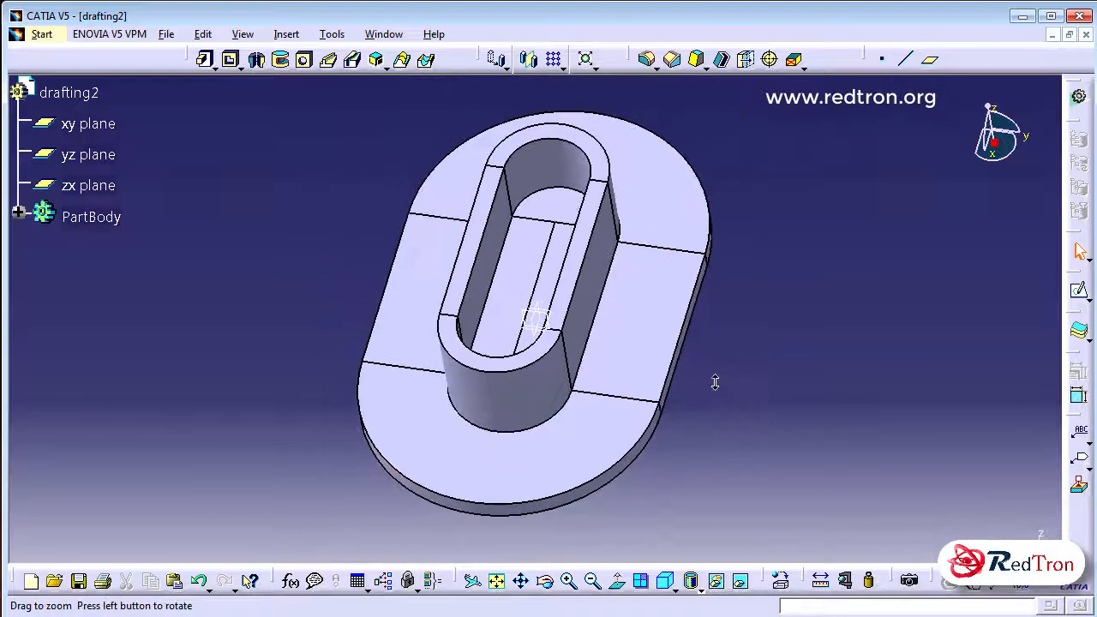
middle_click_drag(623, 481, 661, 483)
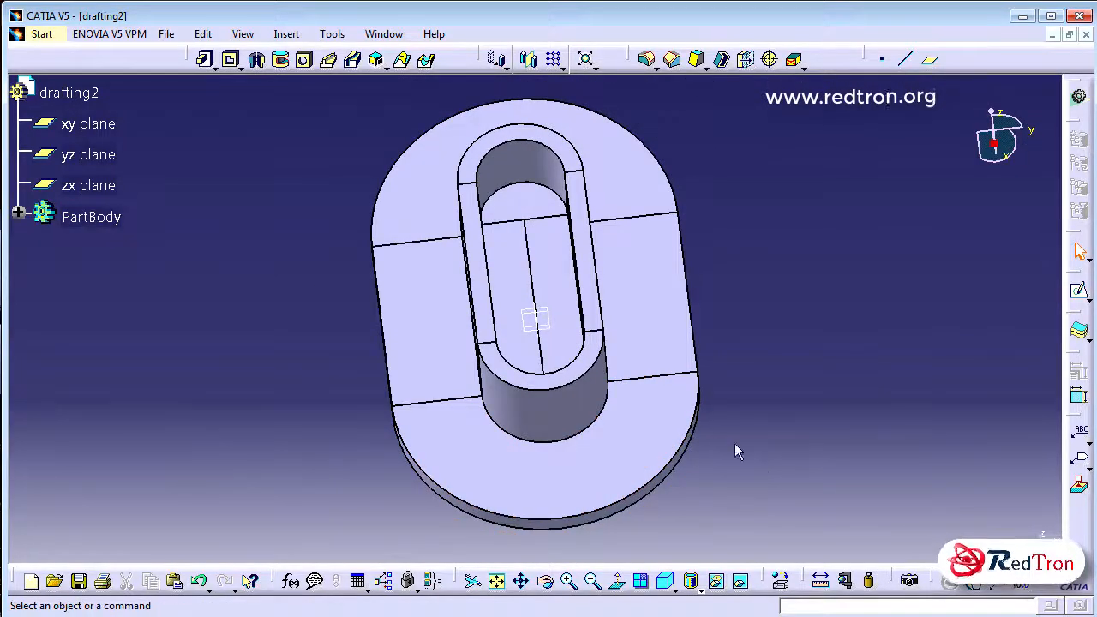
left_click(43, 34)
mouse_move(95, 73)
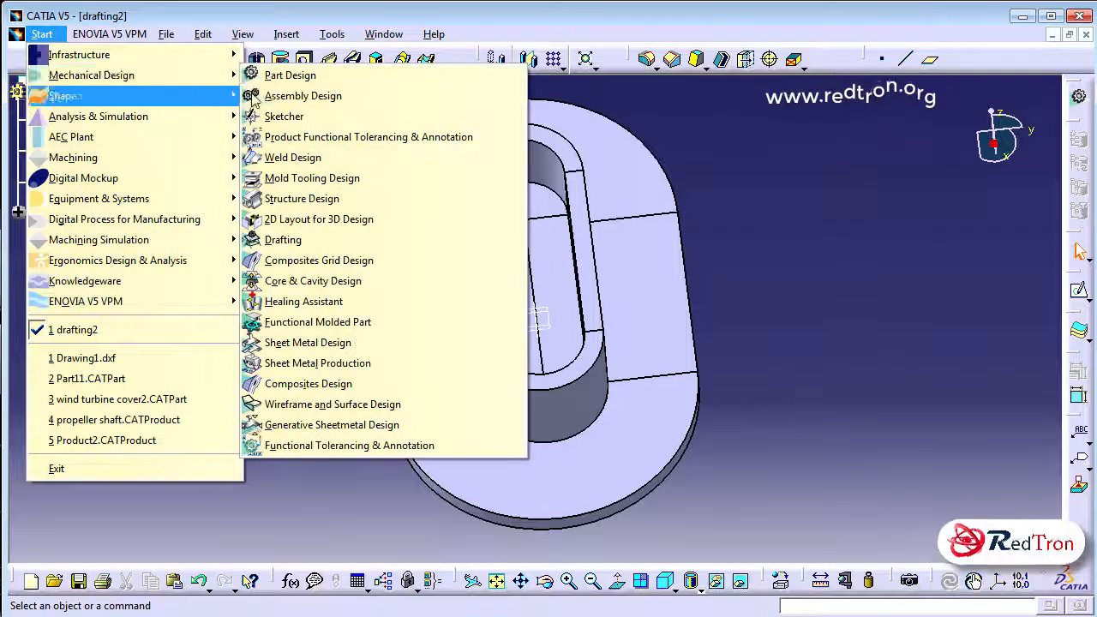
left_click(311, 241)
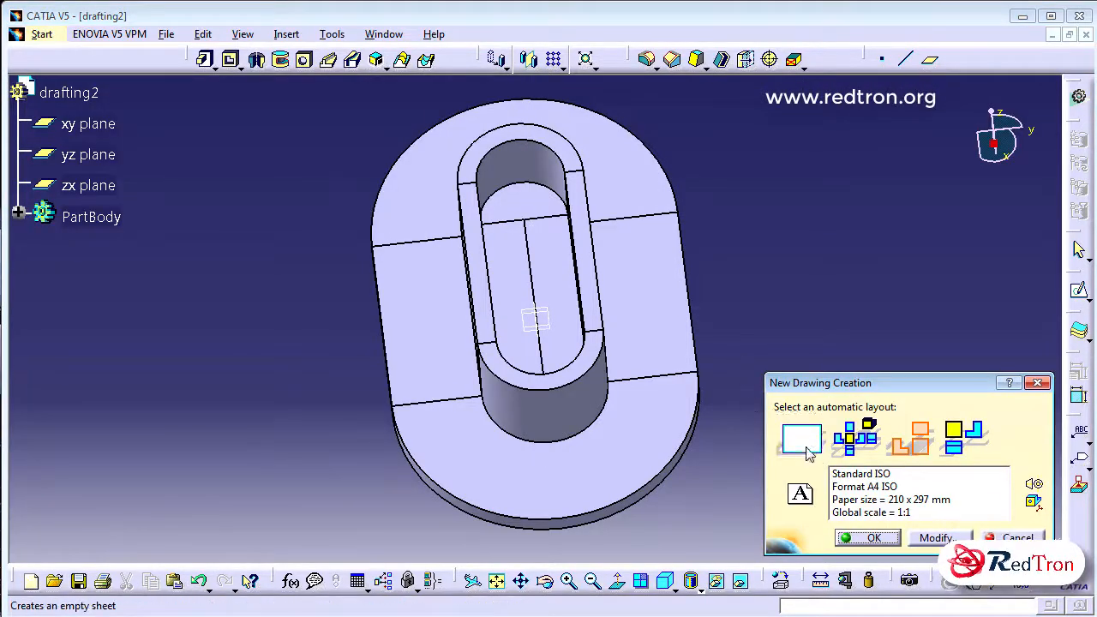
left_click(806, 442)
left_click(874, 537)
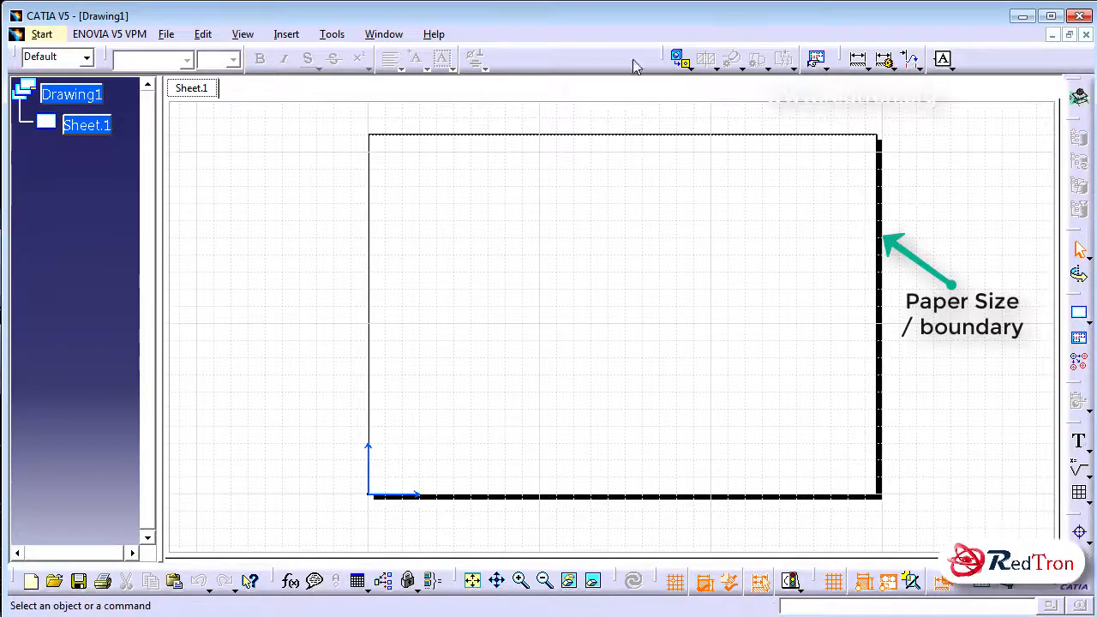
Generate the front view on Sheet.1, using the flat flange face of the drafting2 part as reference plane
left_click(384, 36)
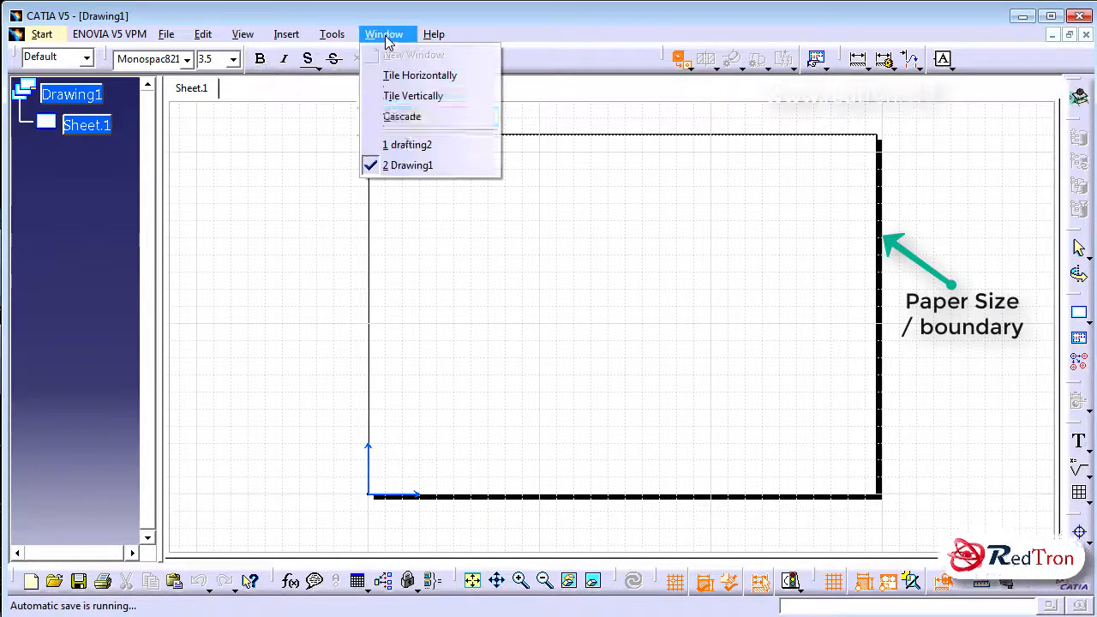
left_click(405, 146)
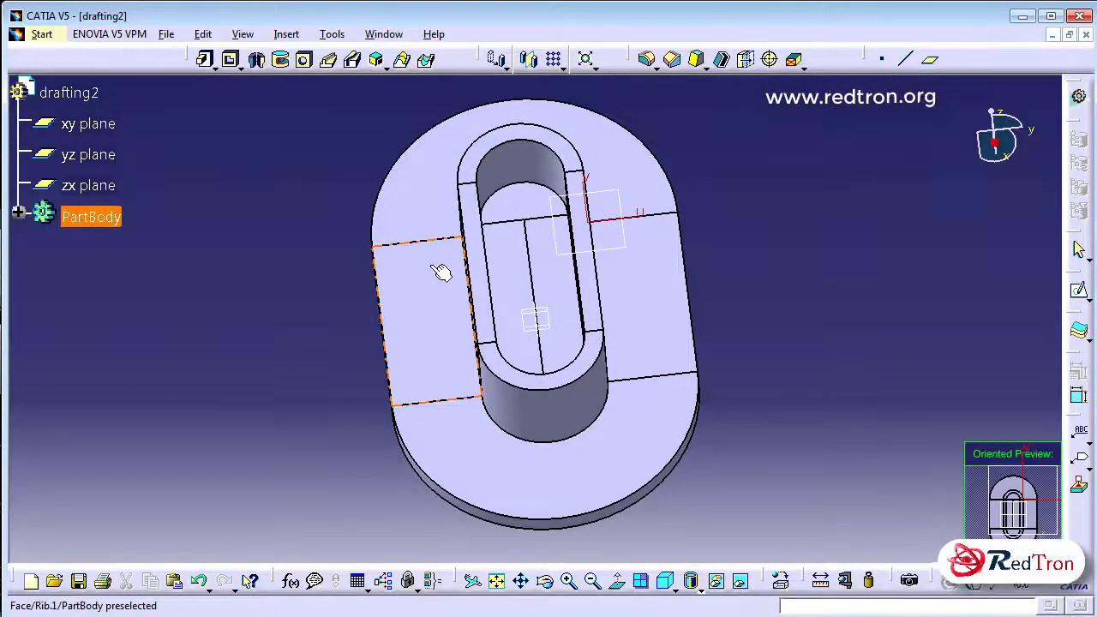
left_click(431, 266)
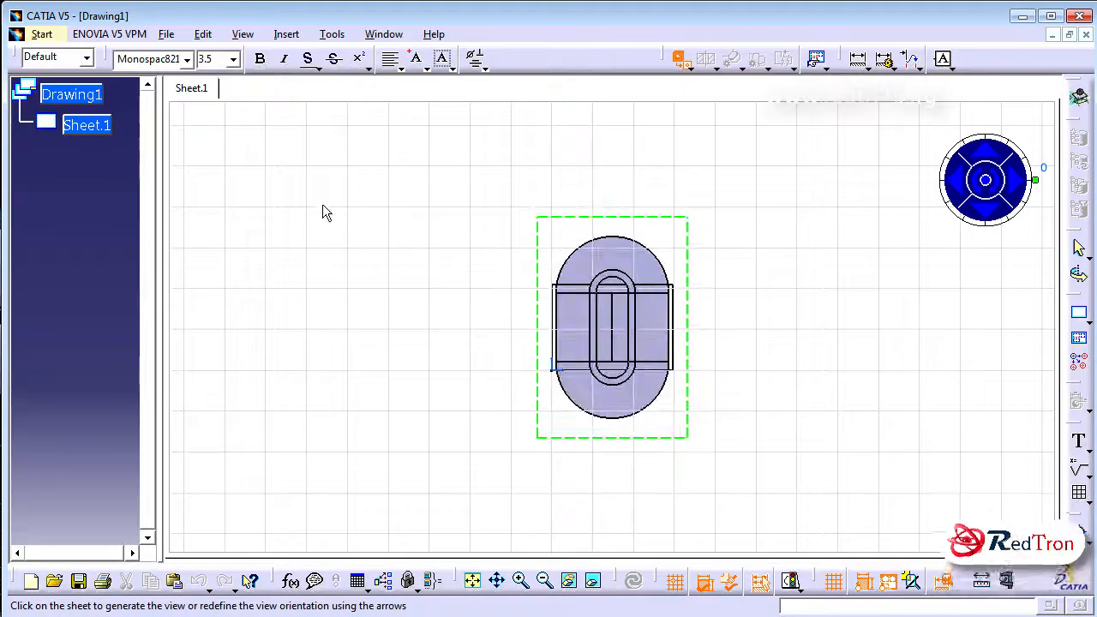
right_click(106, 134)
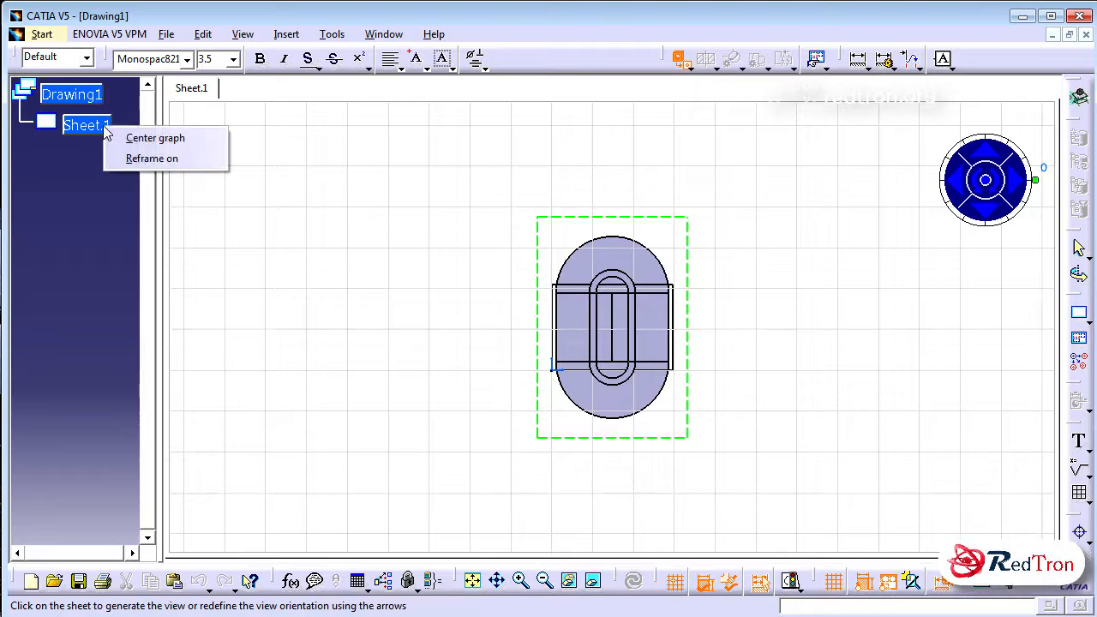
left_click(790, 224)
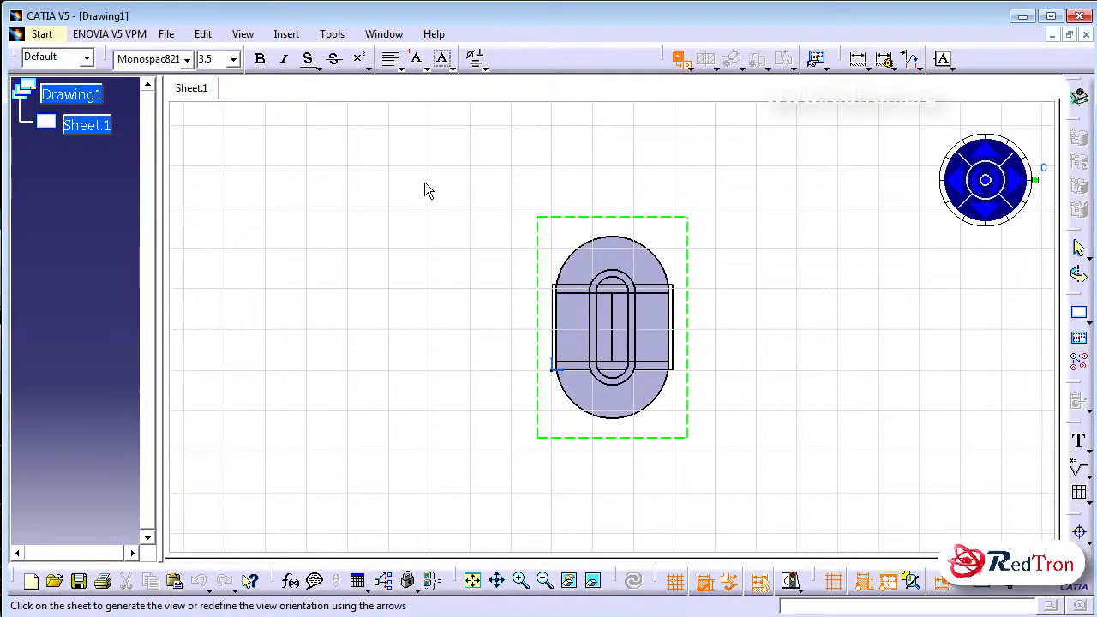
left_click(480, 194)
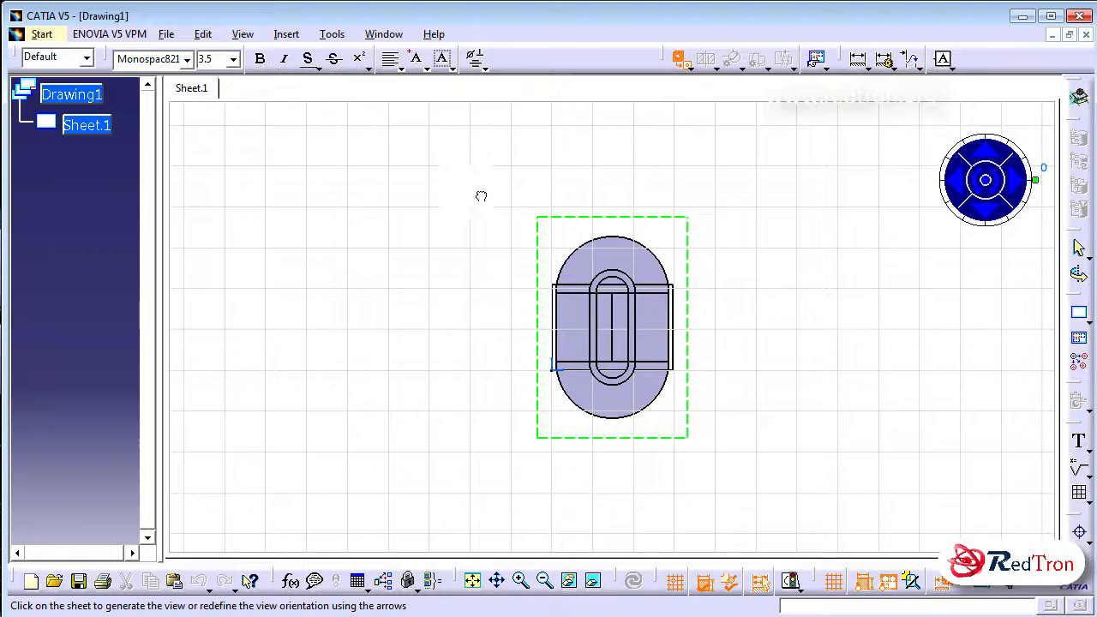
Set the scale of Sheet.1 to 1:3 in its properties
right_click(95, 130)
left_click(208, 274)
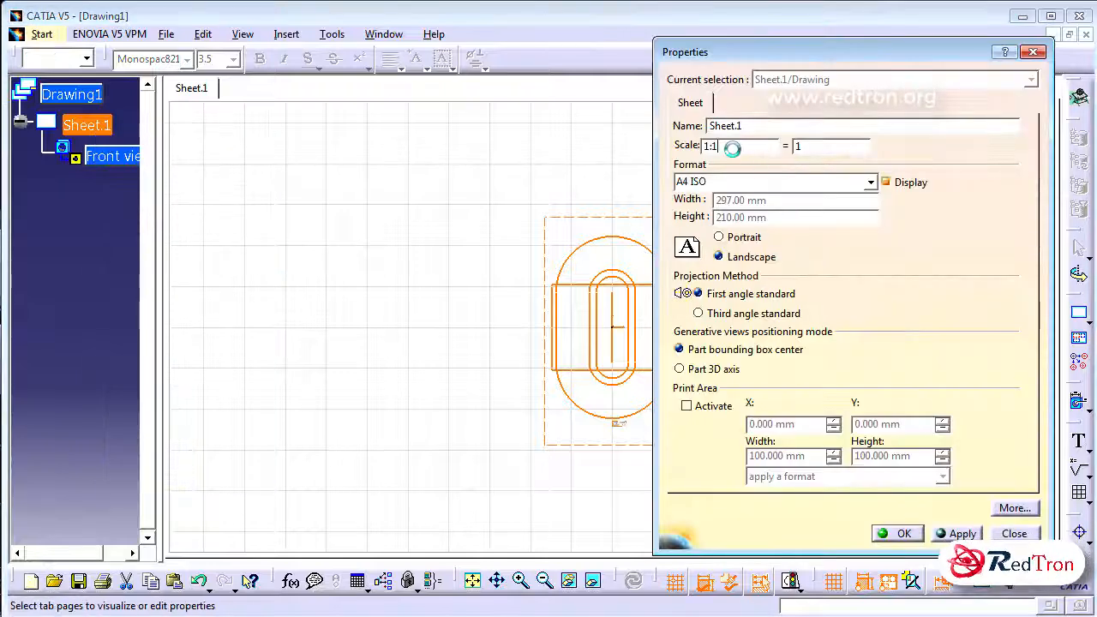
key("BackSpace")
type("3")
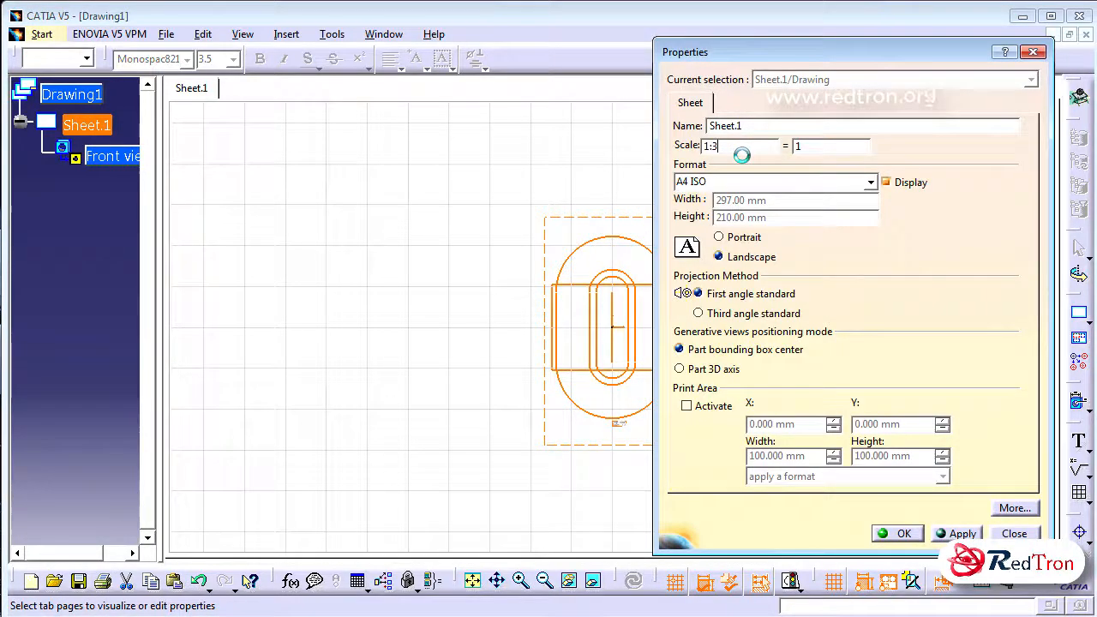
key("Return")
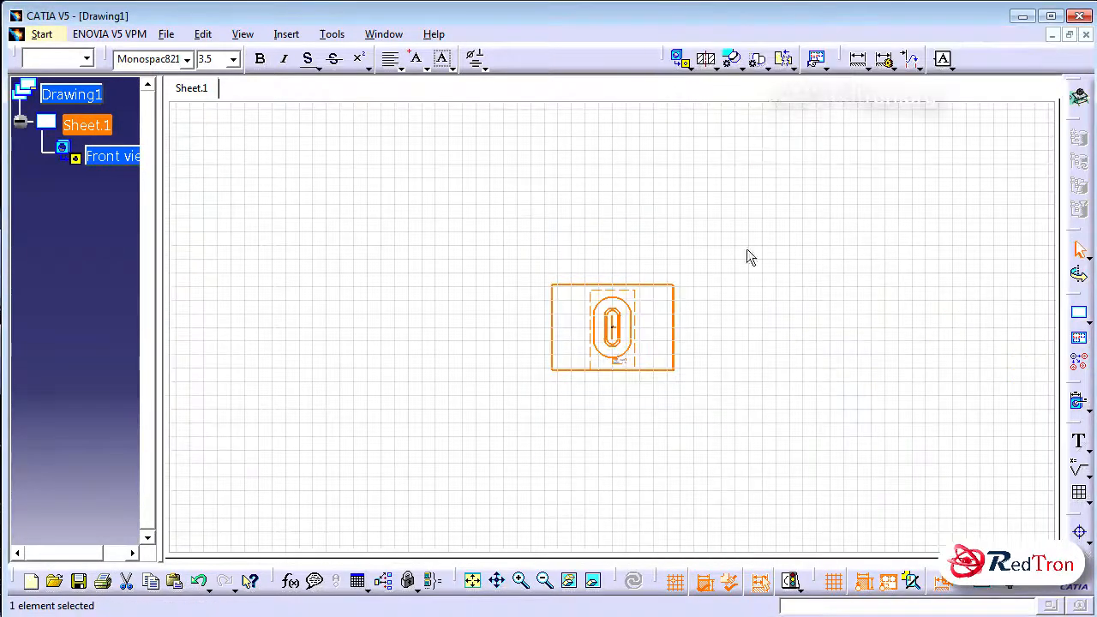
Set the scale of Sheet.1 to 1:4 in its properties
right_click(99, 125)
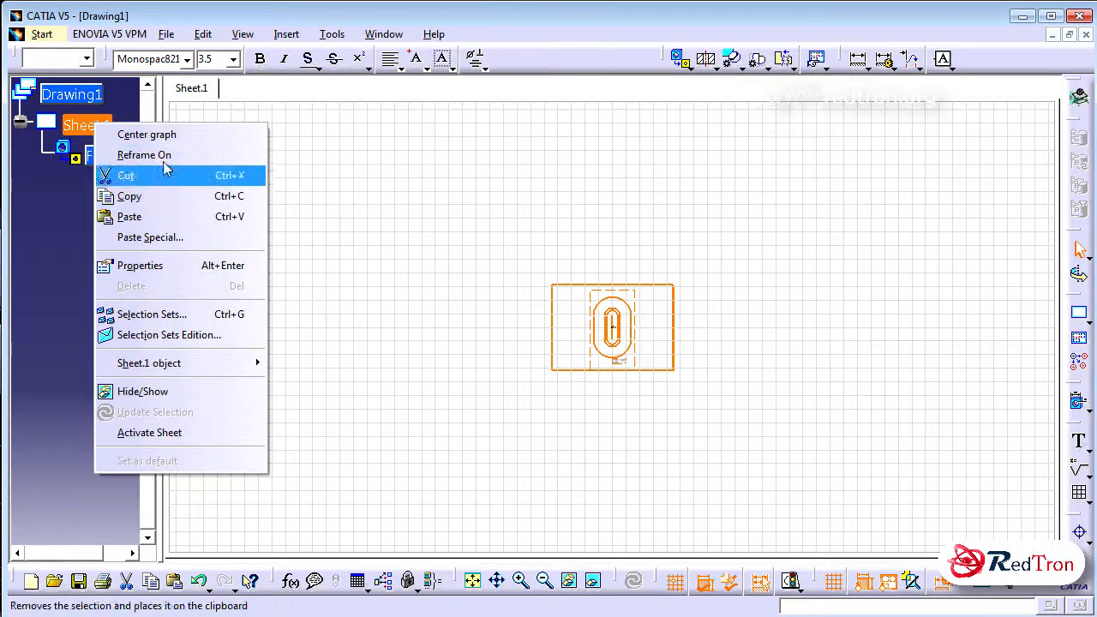
left_click(189, 266)
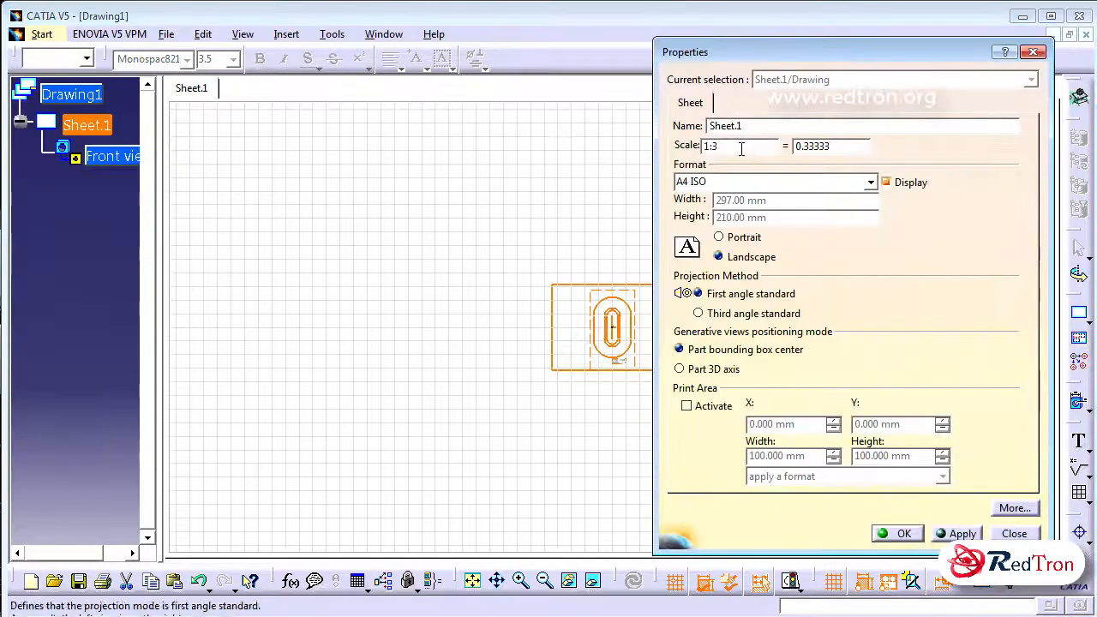
type("4")
key("Return")
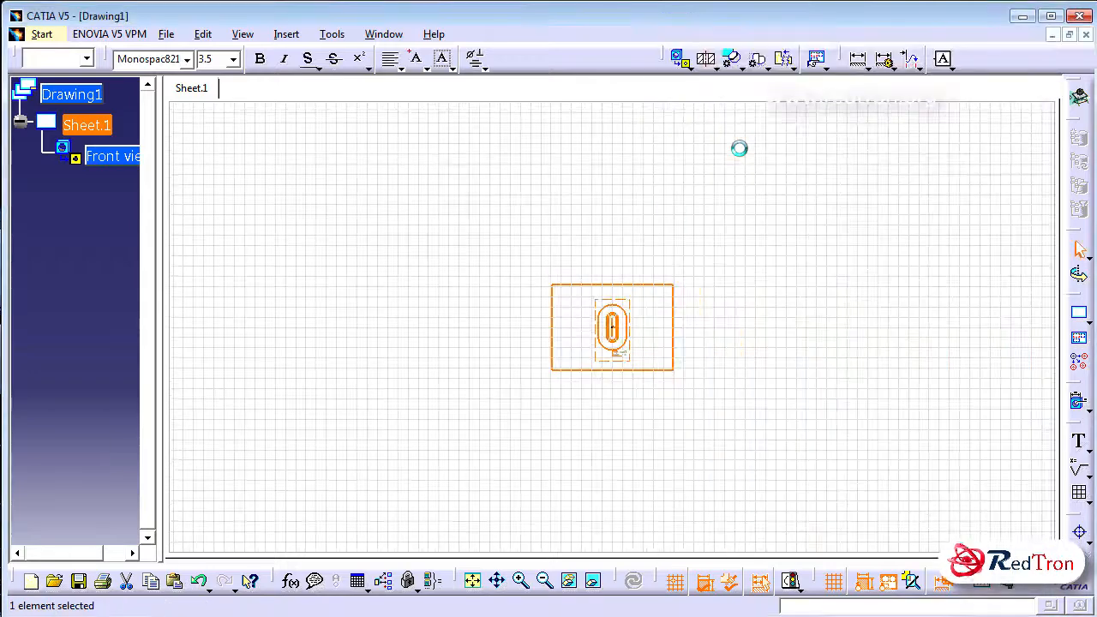
Move the front view from the middle of the sheet toward the sheet's left edge
left_click(743, 222)
mouse_move(717, 292)
middle_mouse_down()
mouse_move(703, 291)
mouse_move(708, 108)
mouse_move(731, 148)
middle_mouse_up()
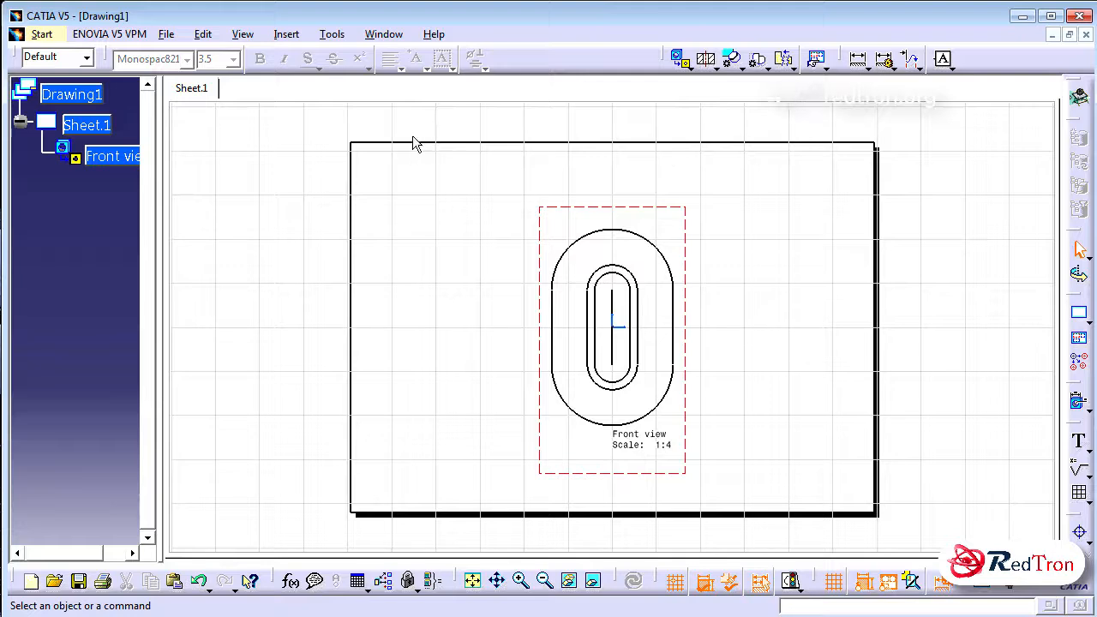
left_click_drag(690, 257, 532, 248)
left_click(633, 226)
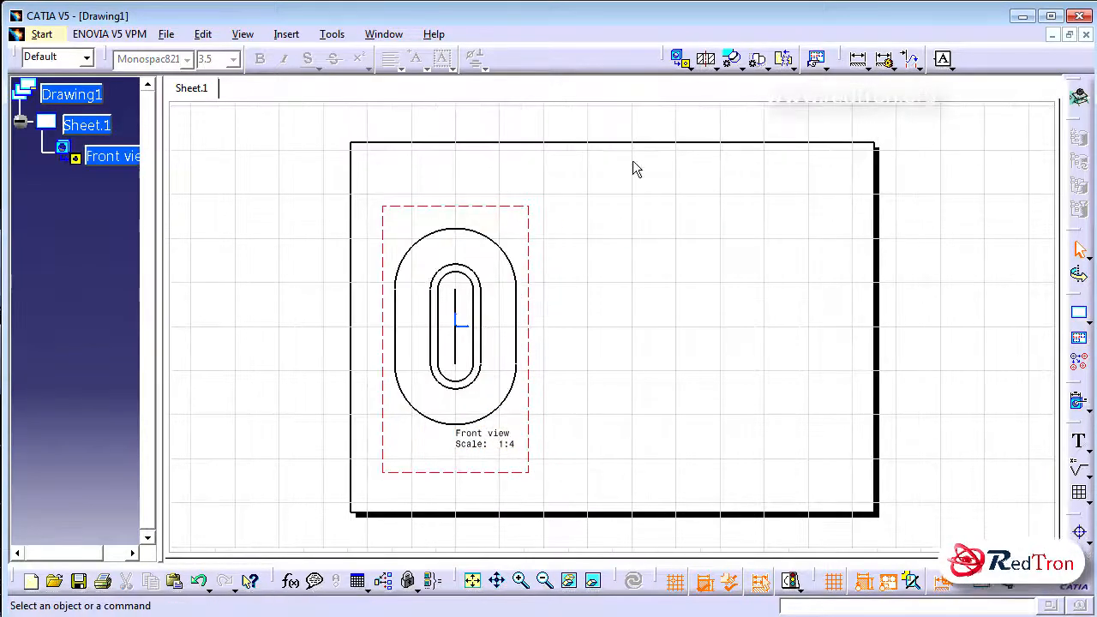
Create section view A-A from a horizontal cut across the middle of the front view and position it in the sheet's upper right area
left_click(708, 62)
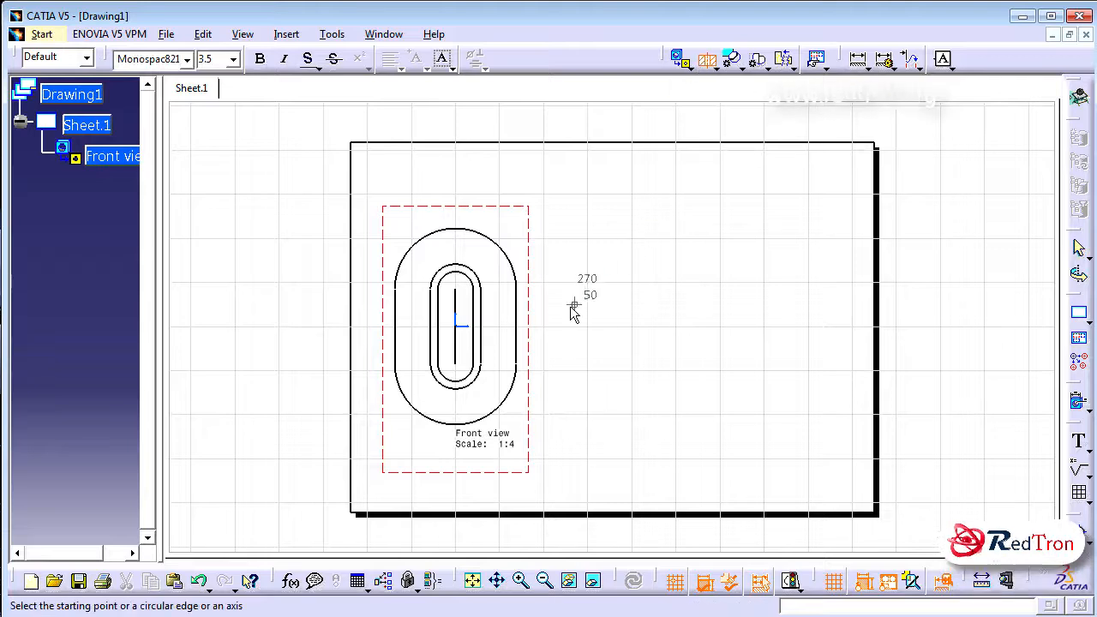
left_click(525, 327)
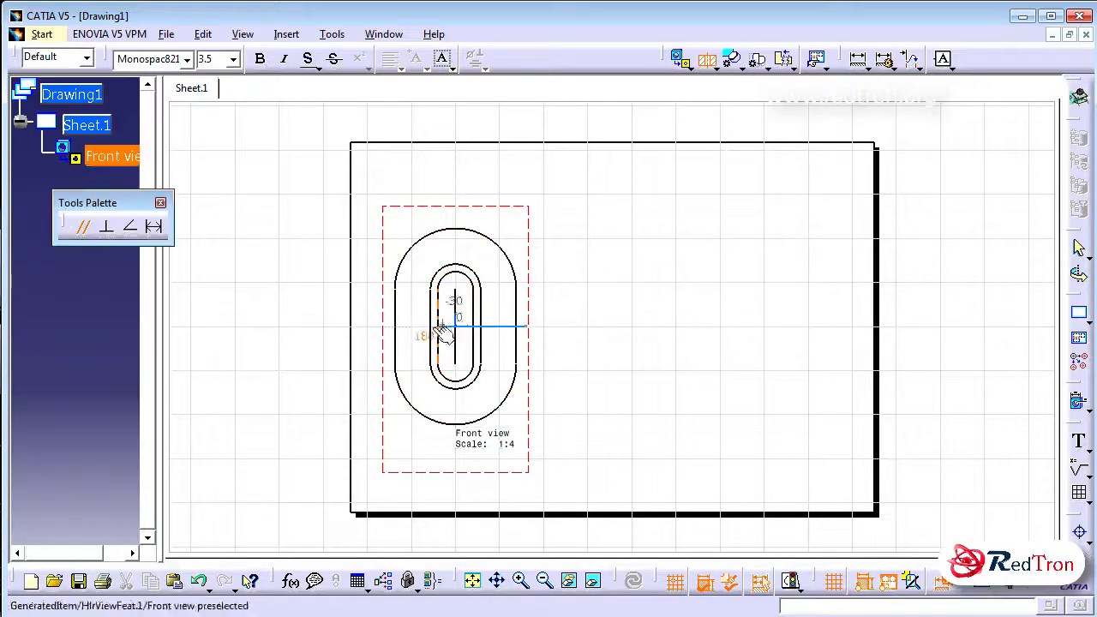
double_click(383, 329)
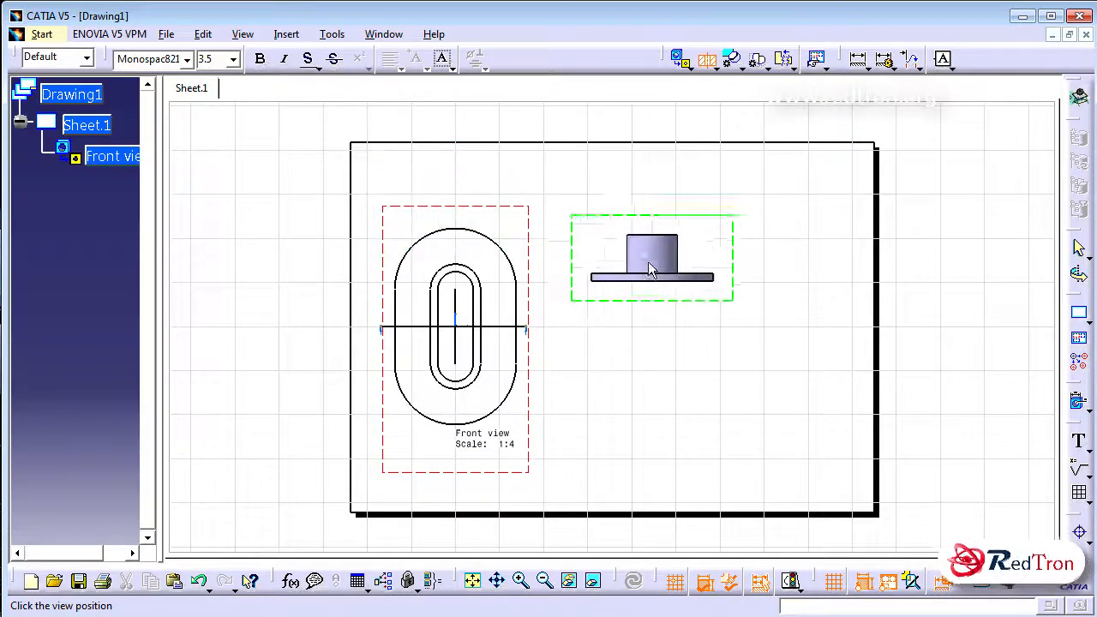
left_click(628, 301)
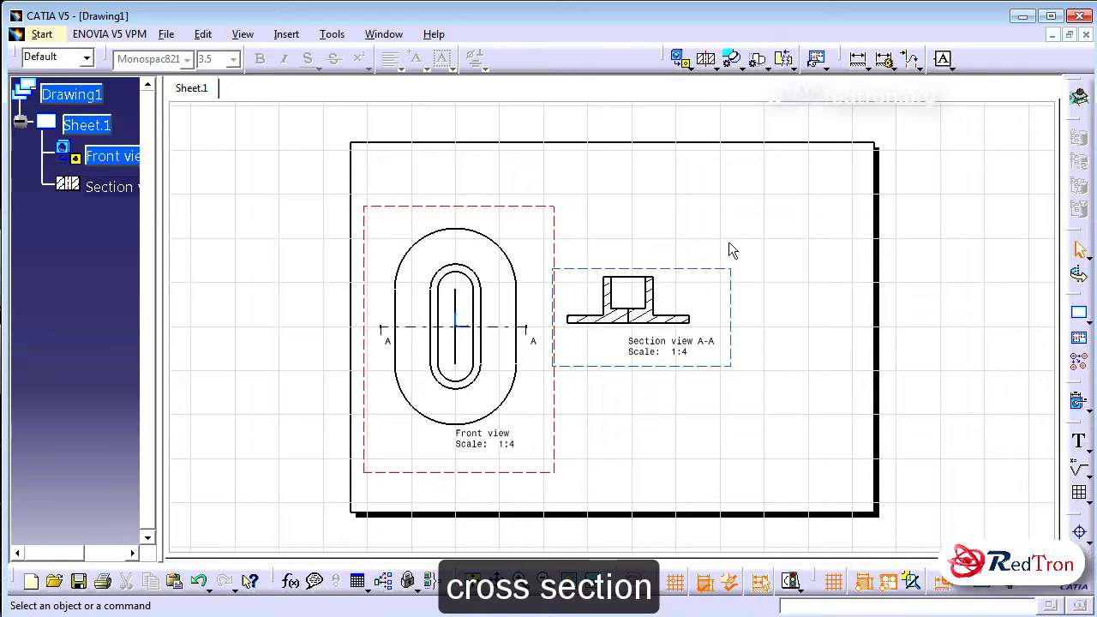
left_click_drag(720, 269, 806, 193)
left_click(806, 193)
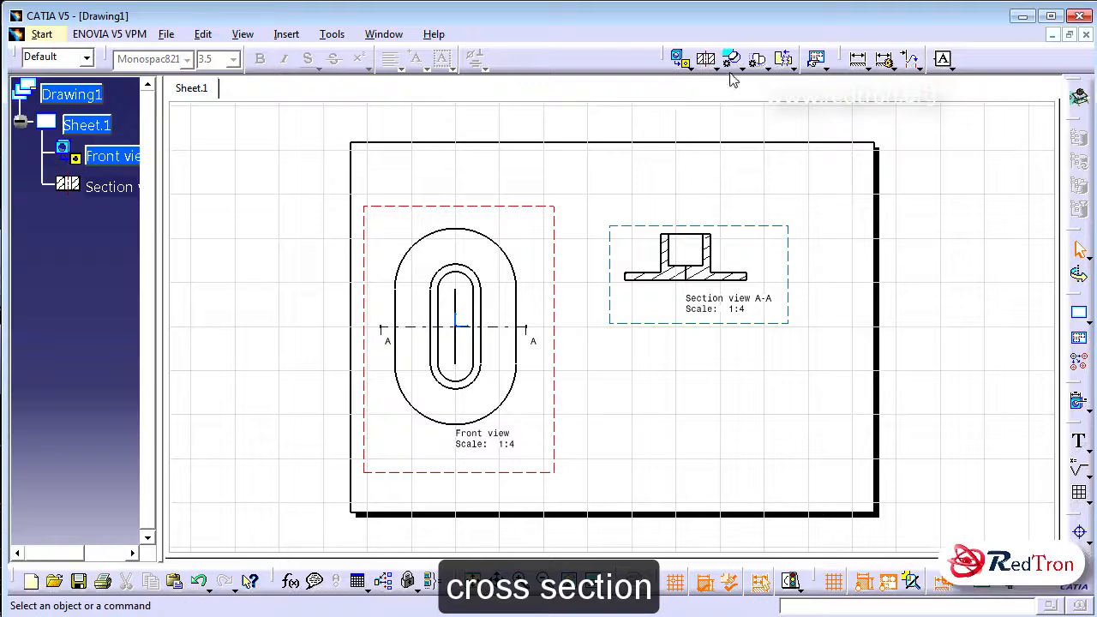
Dimension the diameter of the front view's upper outer arc and the length of its straight right outer edge
left_click(858, 58)
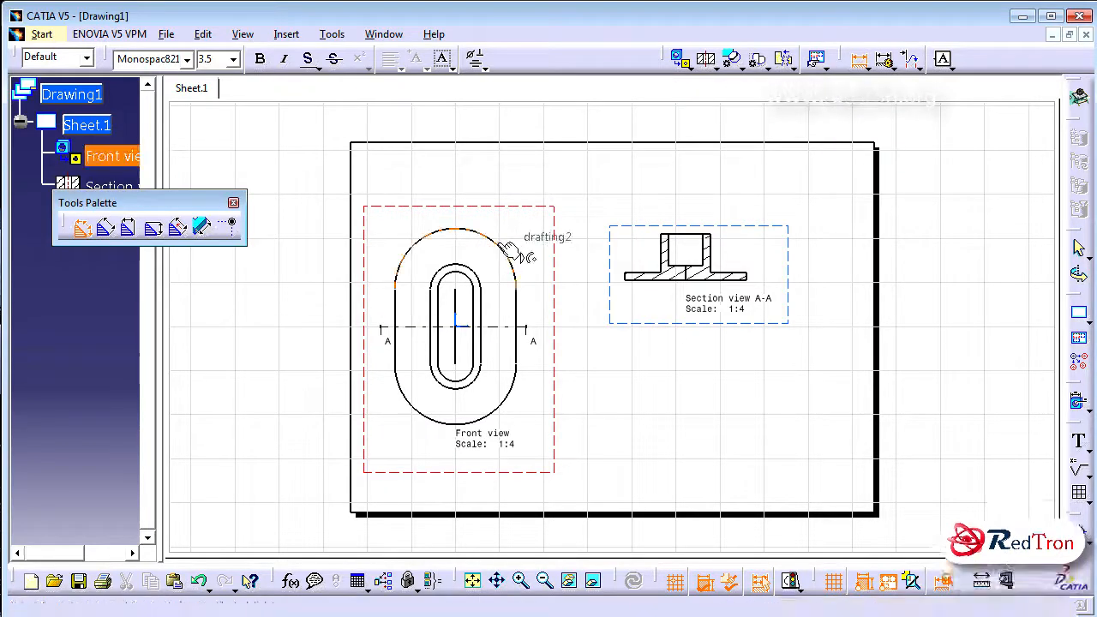
left_click(497, 242)
left_click(535, 201)
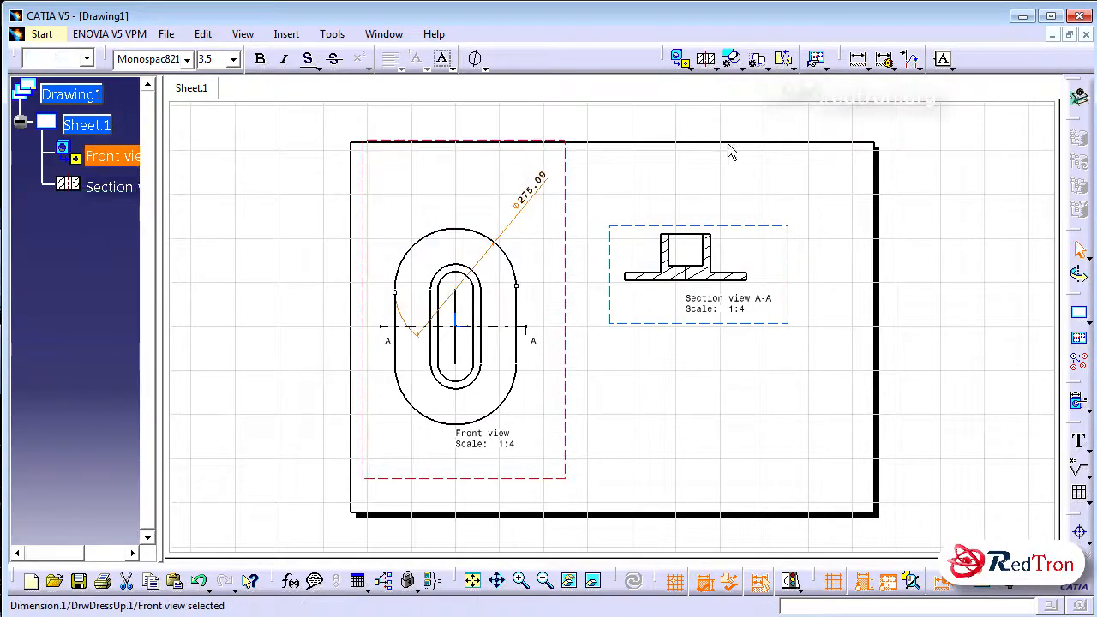
left_click(859, 59)
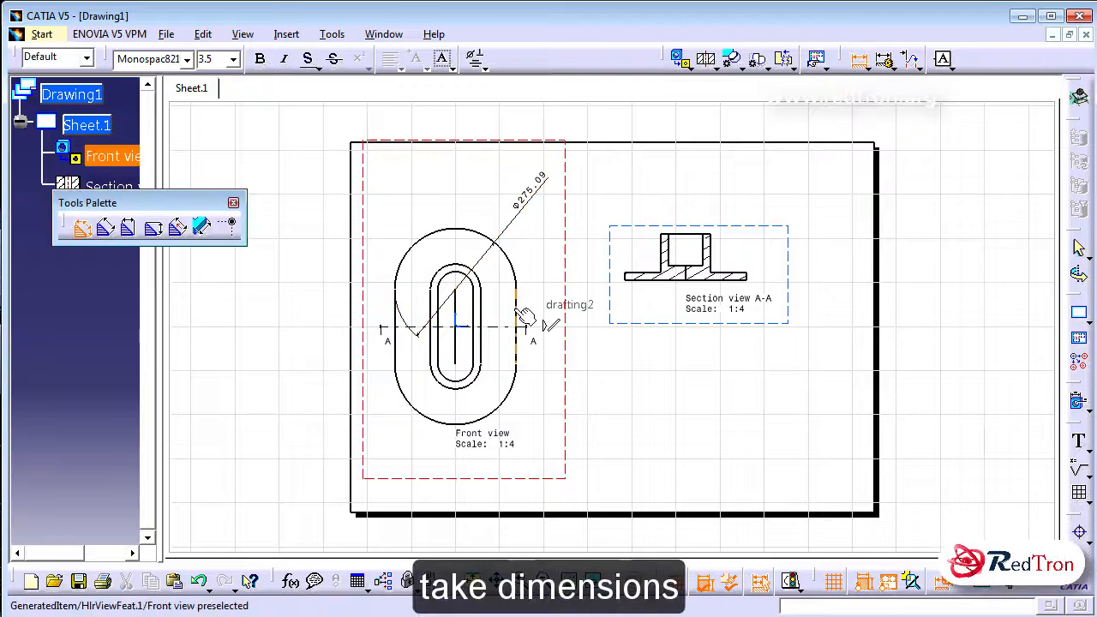
left_click(517, 319)
left_click(564, 322)
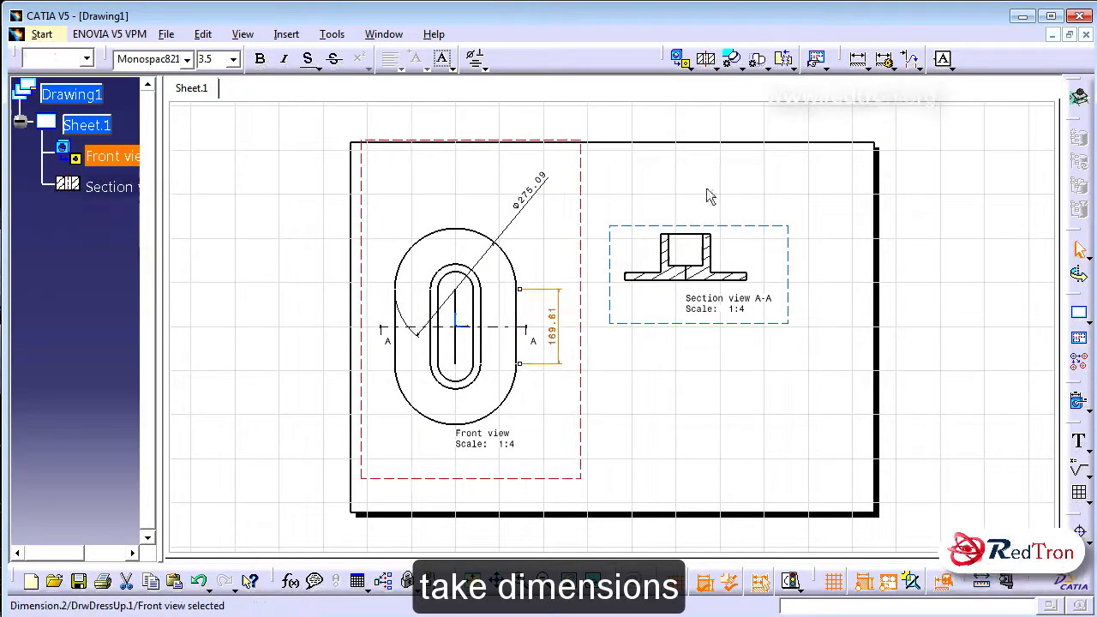
Dimension the height of the raised wall and the thickness of the flange in section view A-A
left_click(858, 59)
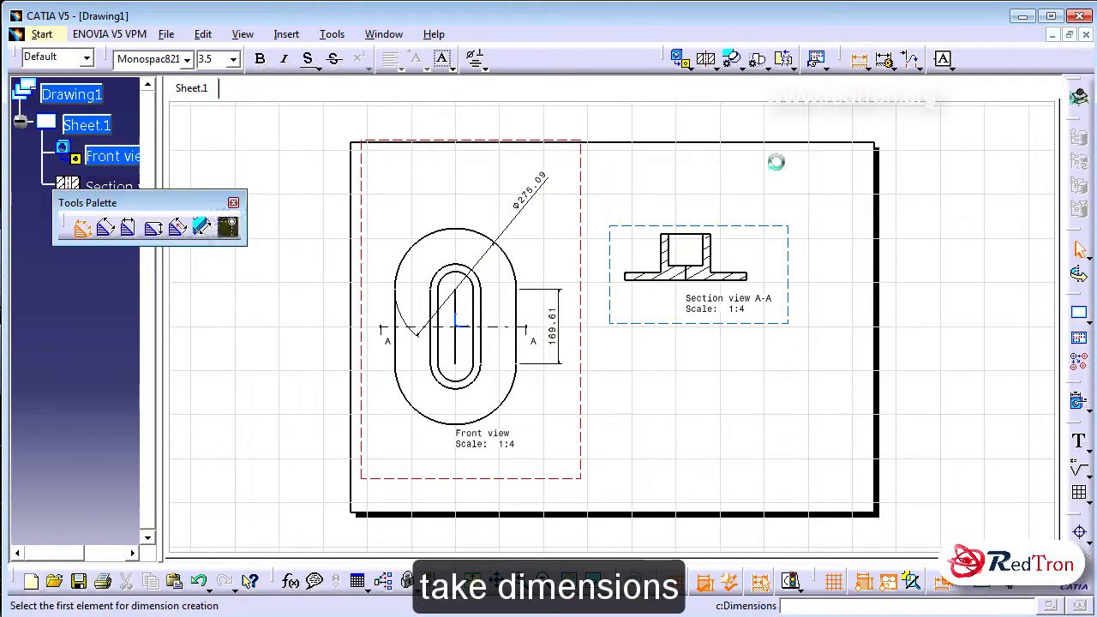
left_click(712, 248)
left_click(777, 251)
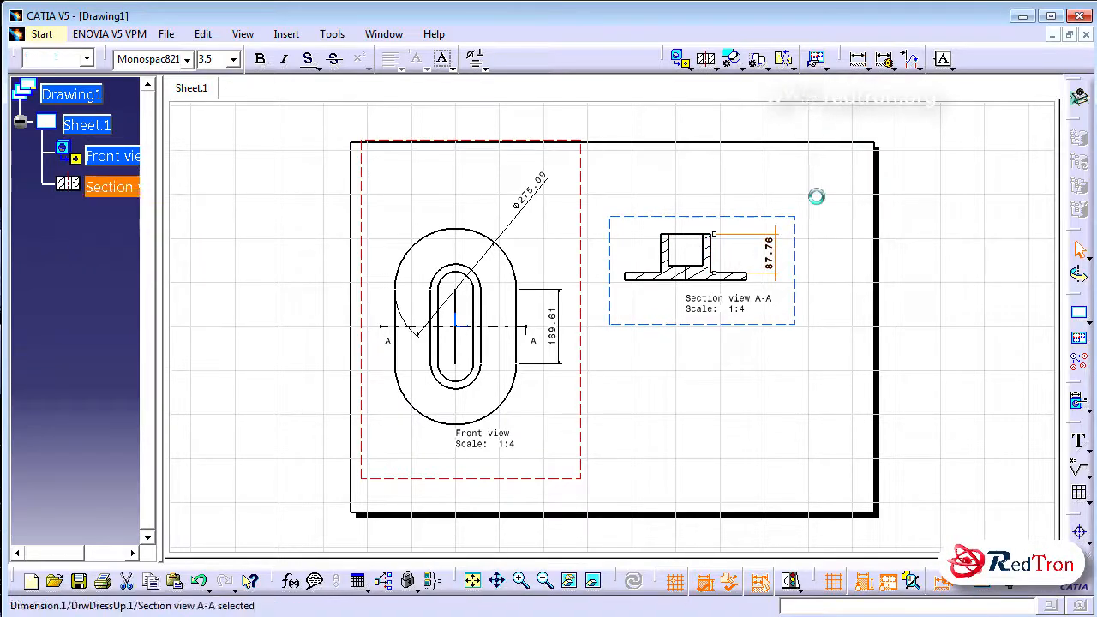
left_click(858, 58)
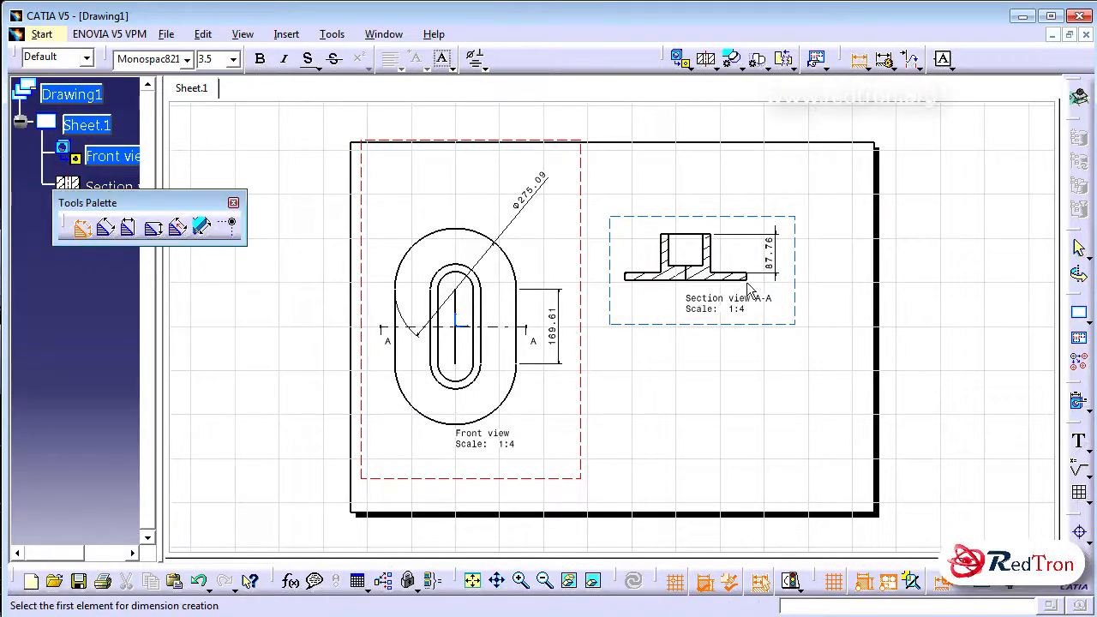
left_click(626, 276)
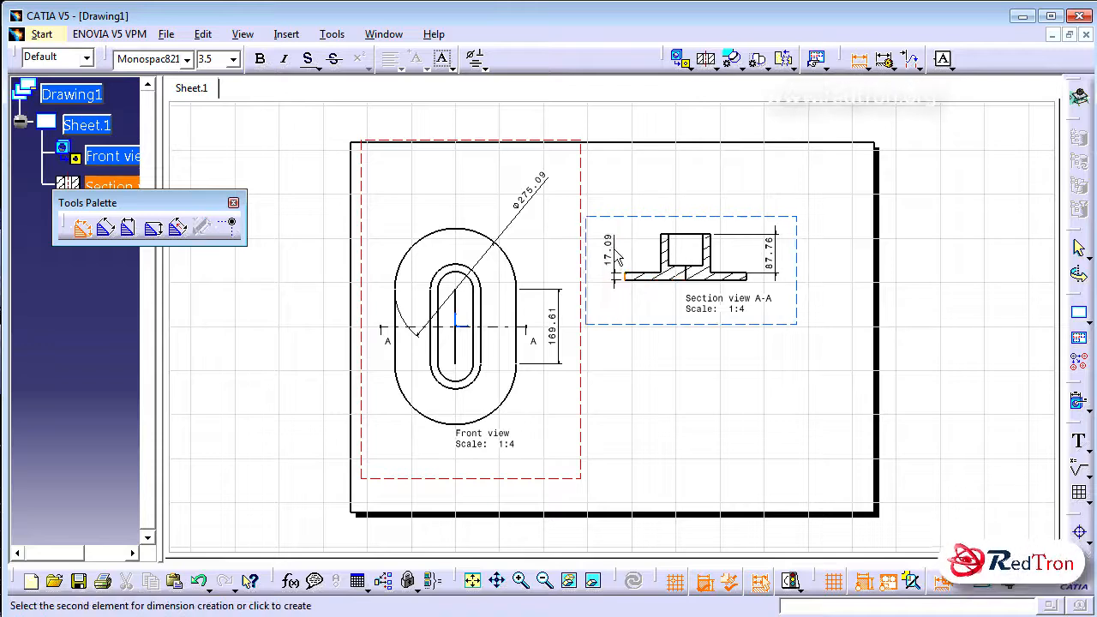
left_click(613, 250)
left_click(694, 379)
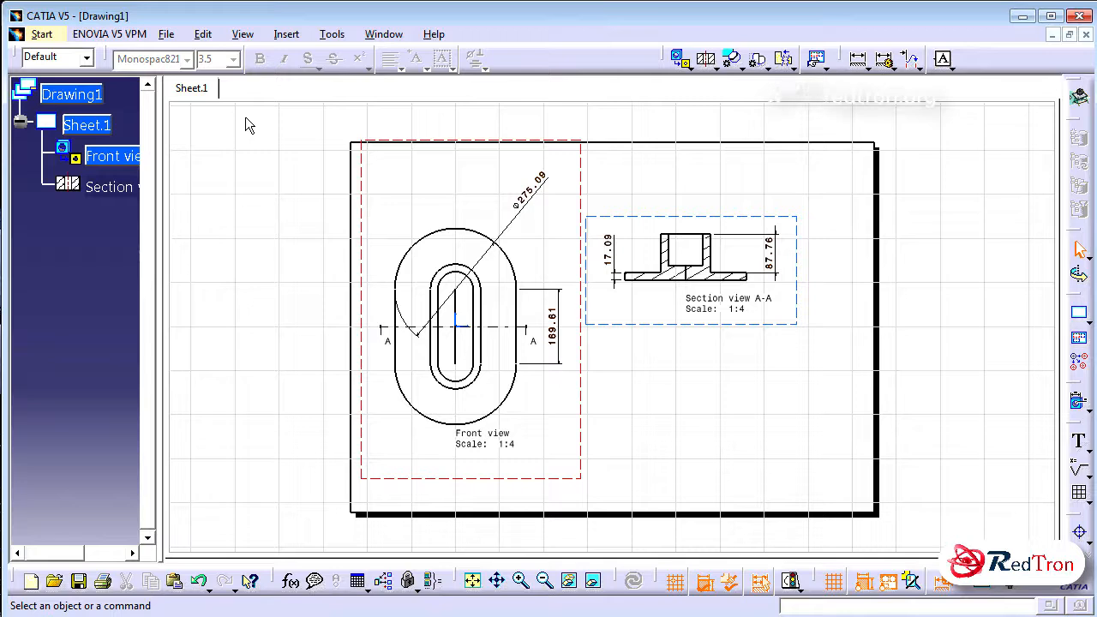
Switch to the sheet background and create a frame and title block in the Drawing Titleblock Sample 2 style
left_click(206, 34)
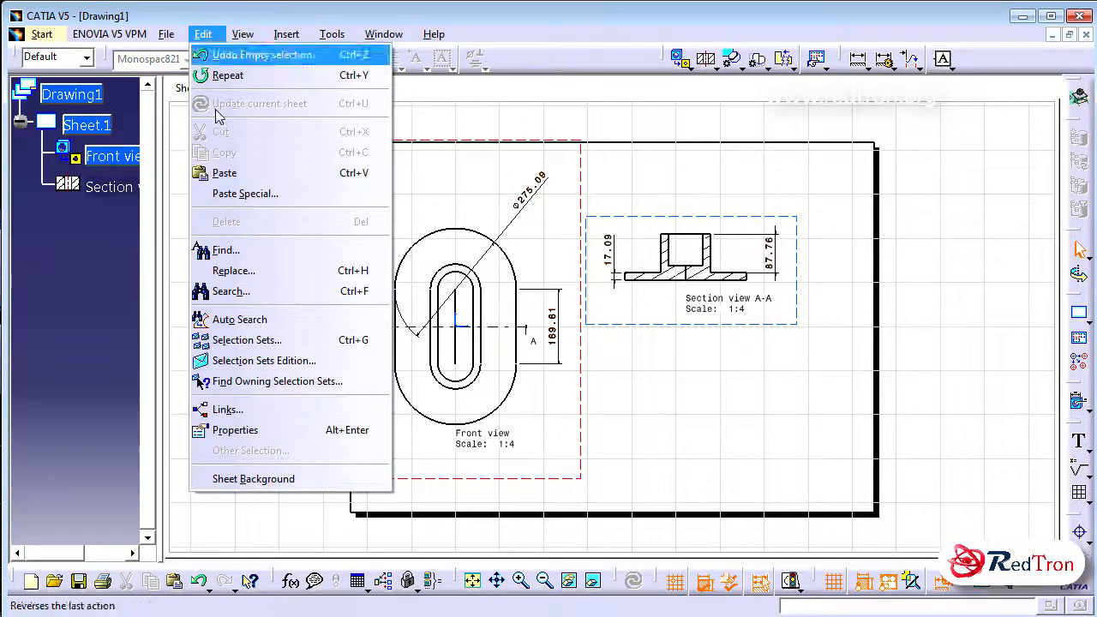
left_click(274, 478)
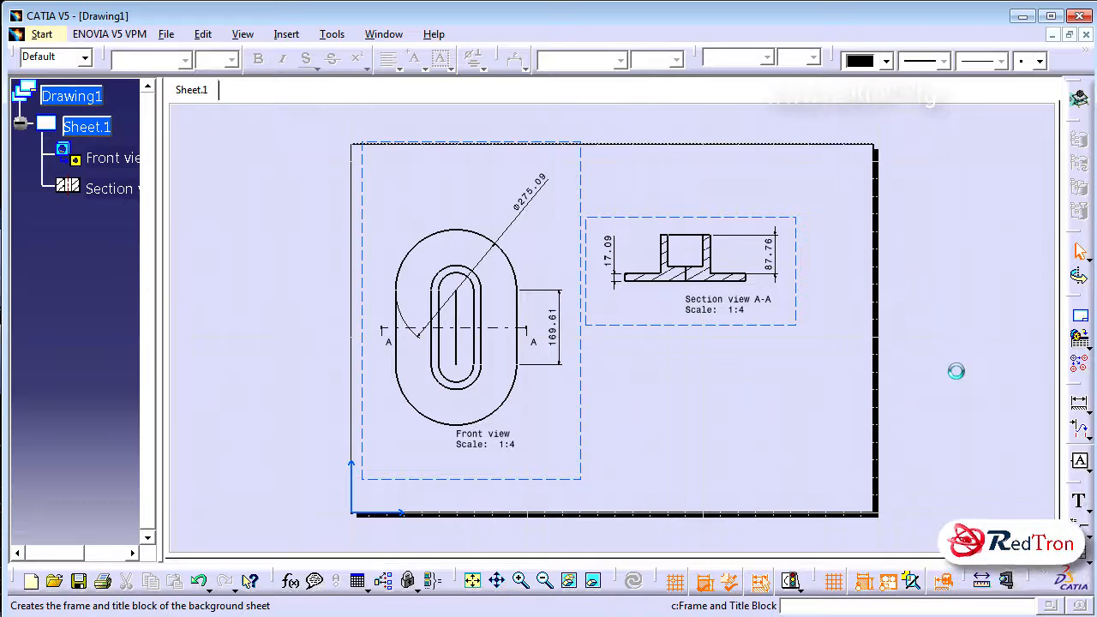
left_click(855, 344)
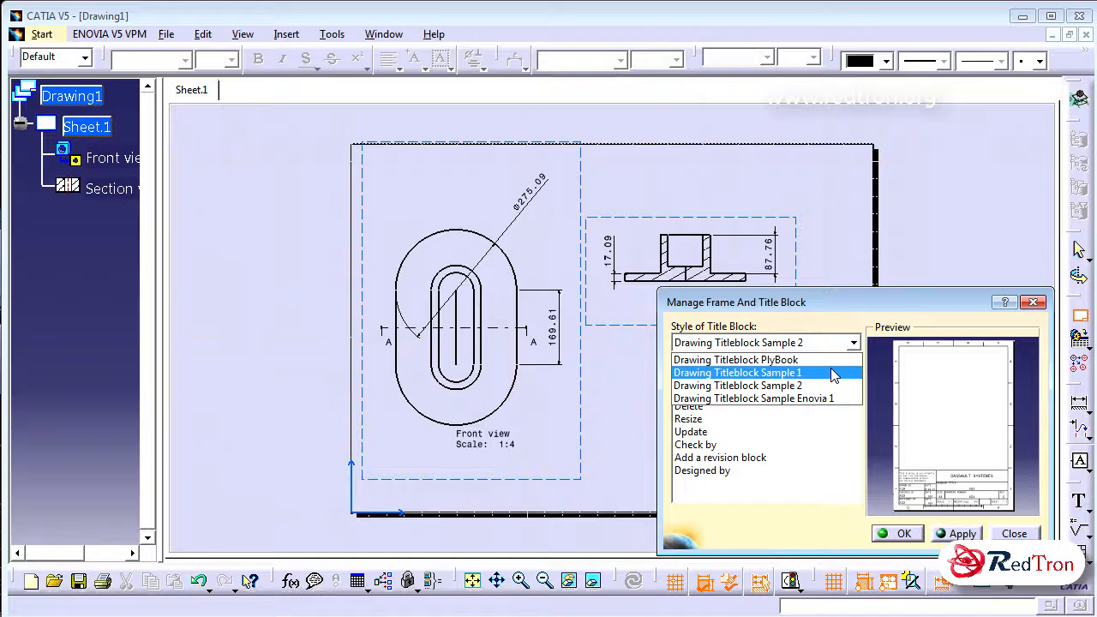
left_click(825, 386)
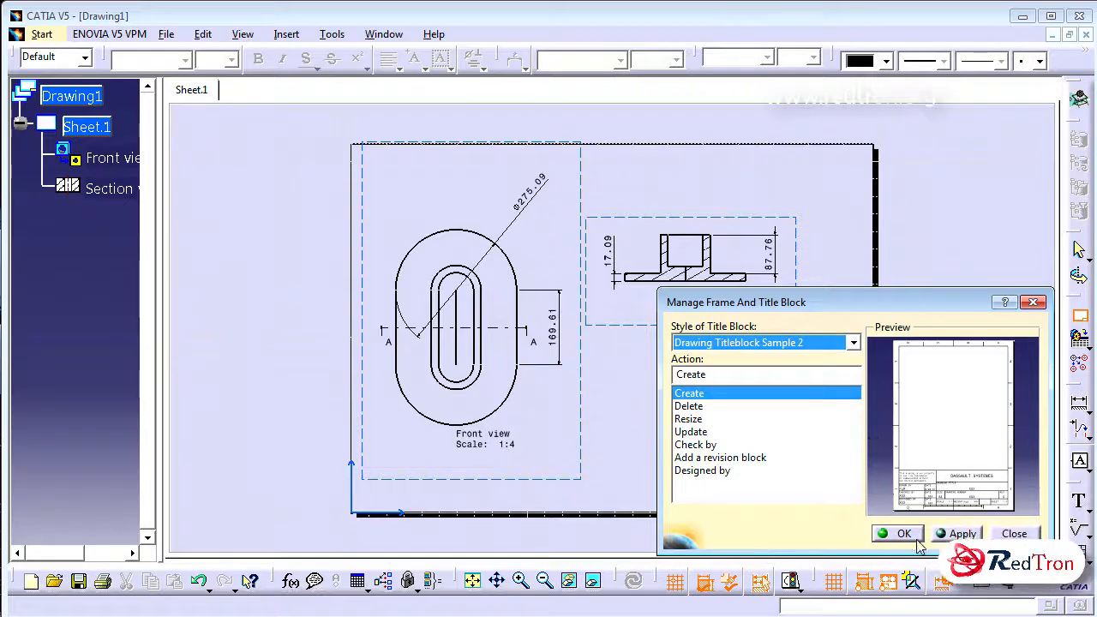
left_click(906, 533)
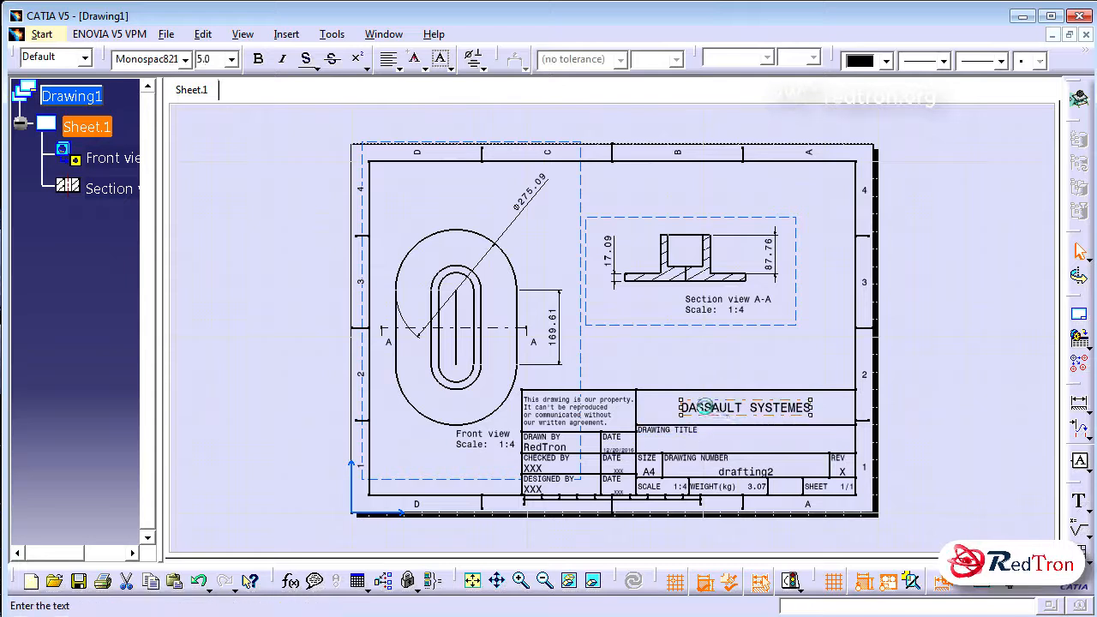
Replace the company name DASSAULT SYSTEMES in the title block with CAD/CAM Designing Company
double_click(735, 410)
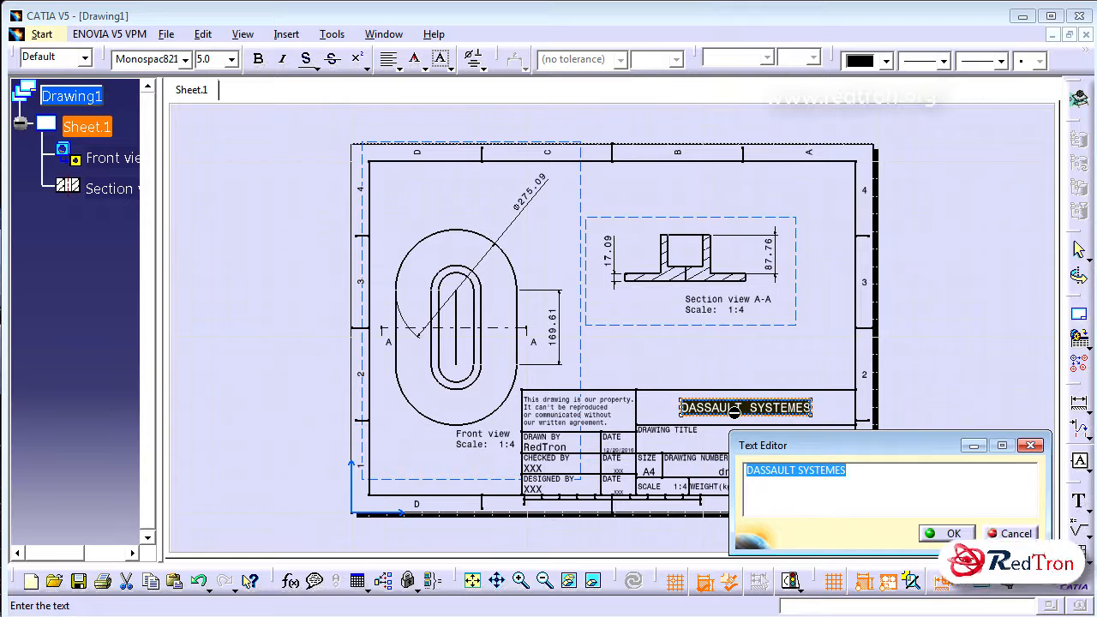
type("CAD/CAM Designing")
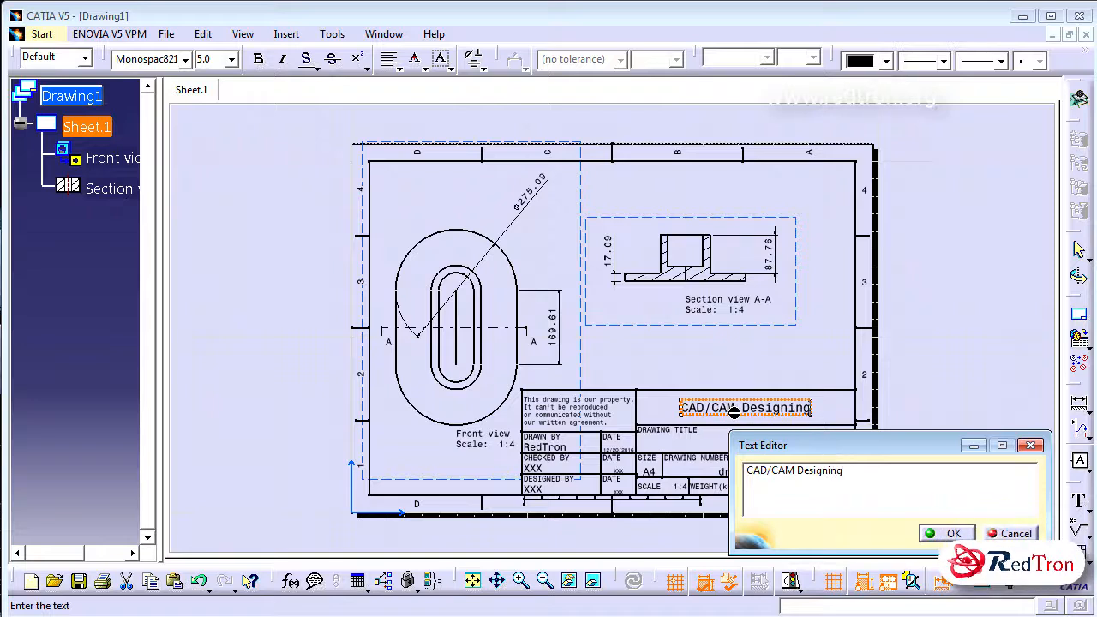
type(" Company")
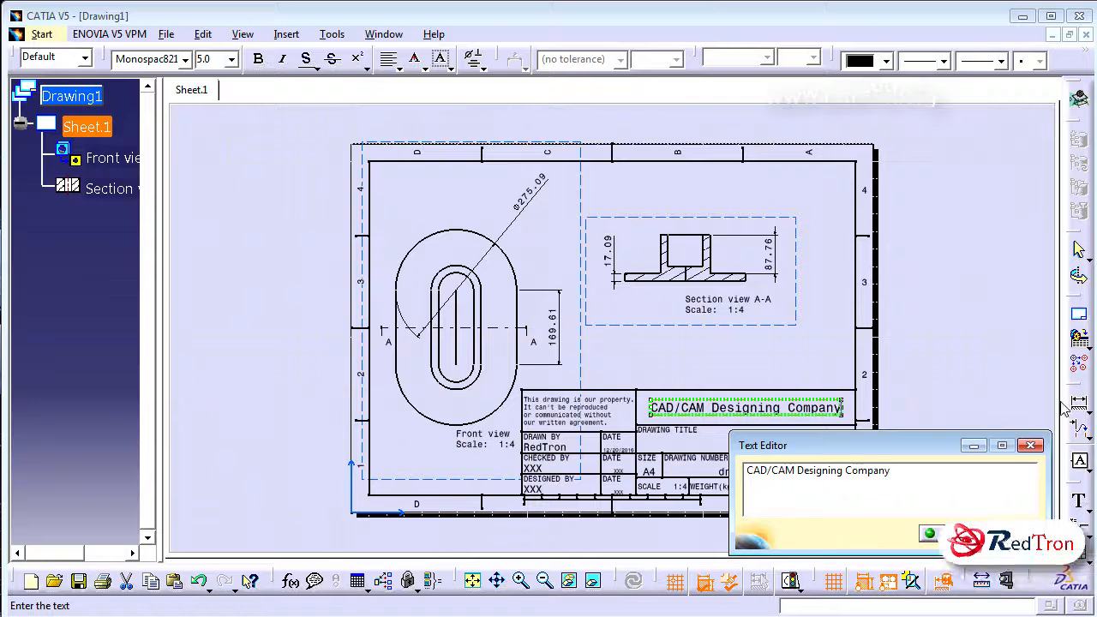
left_click(953, 533)
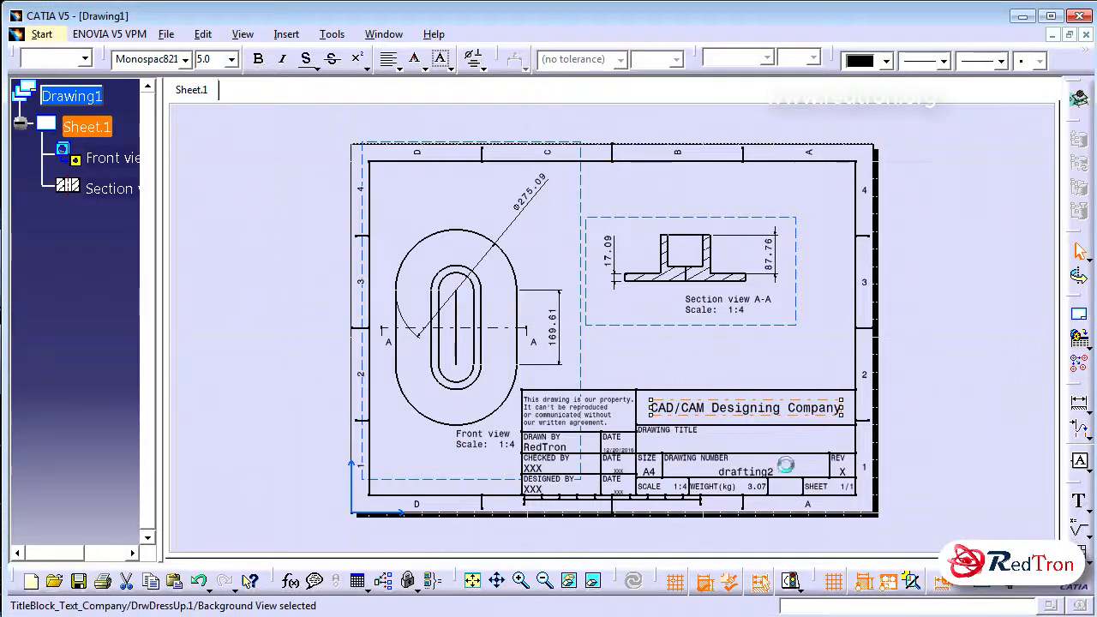
Replace the DRAWING TITLE text in the title block with Base1 and check the drawing number text
double_click(697, 432)
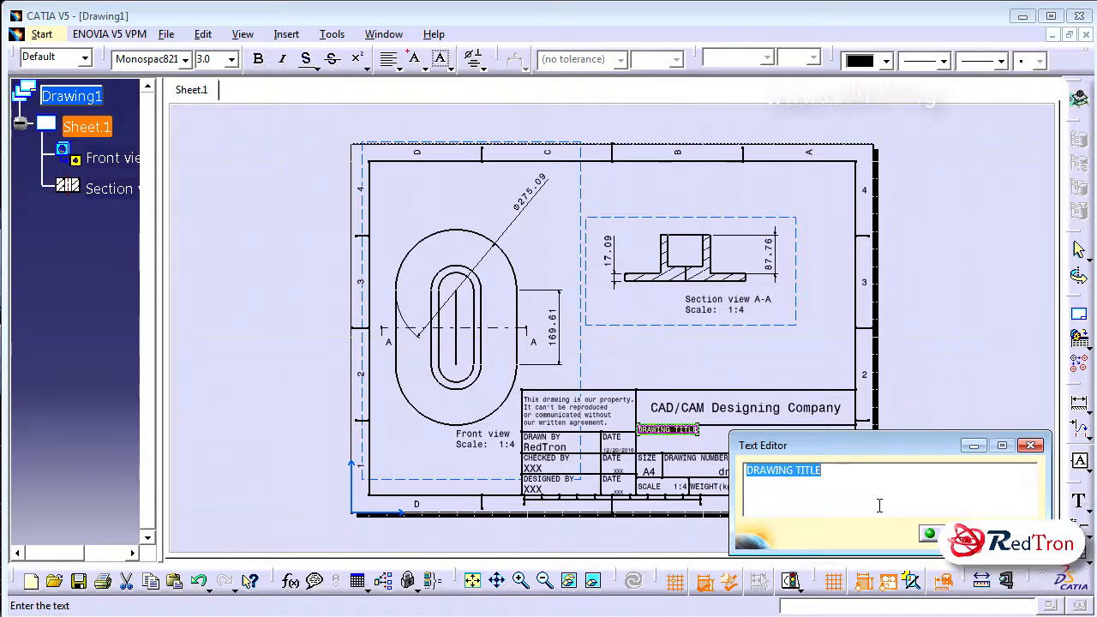
type("Base1")
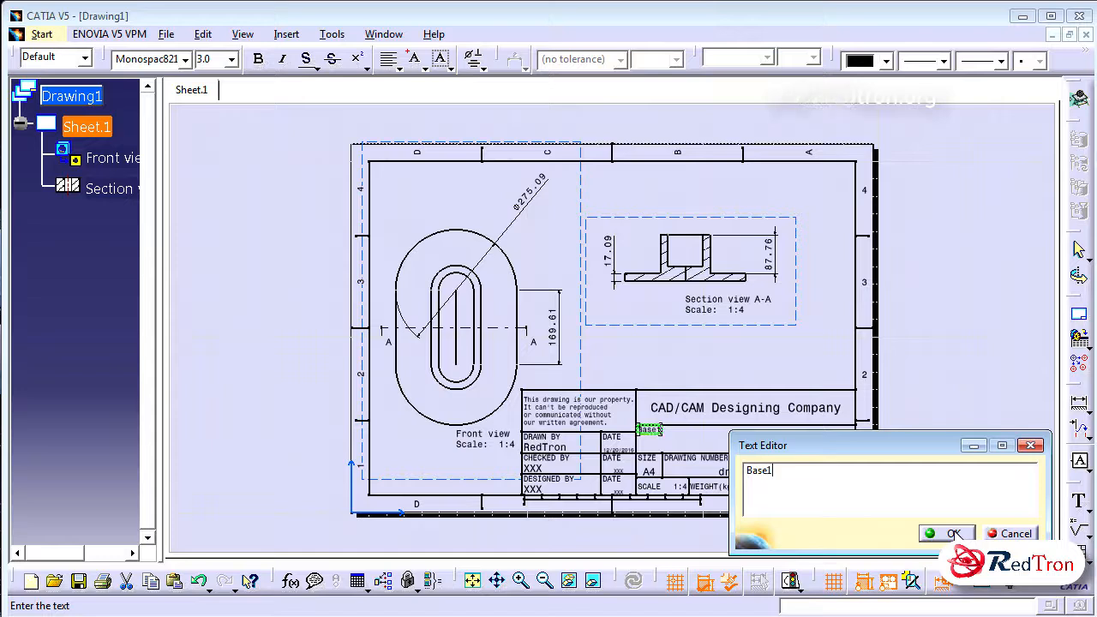
left_click(953, 533)
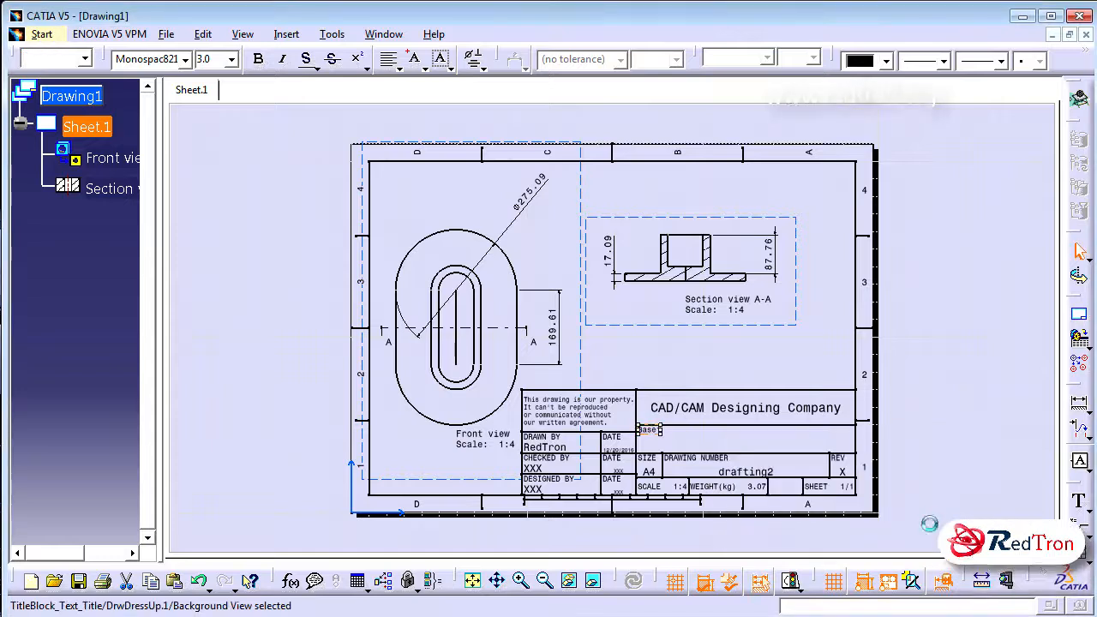
double_click(765, 477)
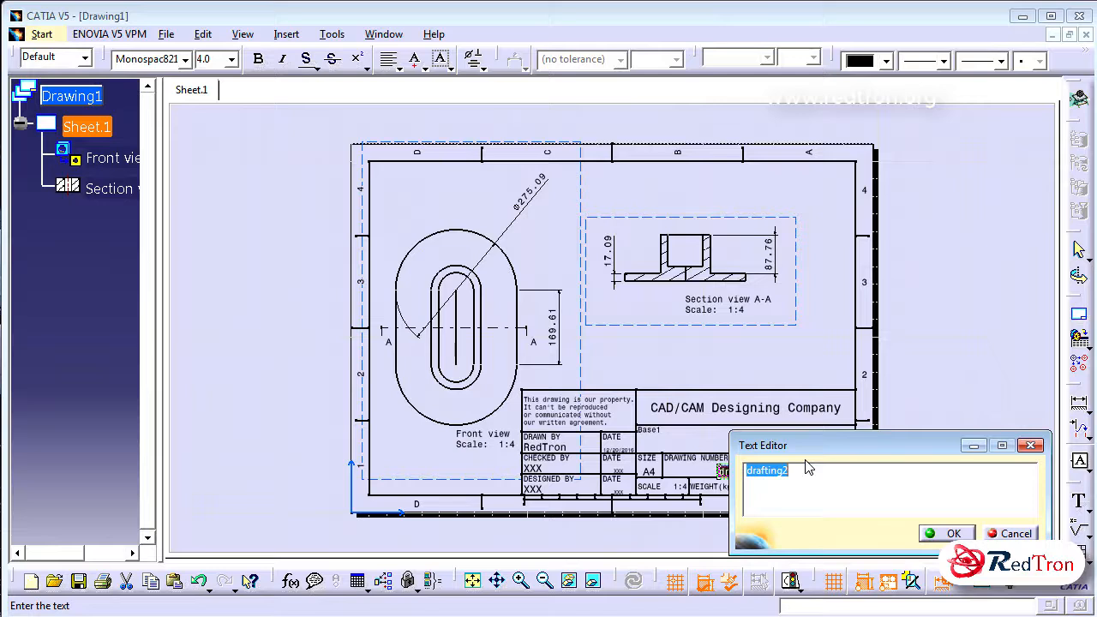
left_click(937, 534)
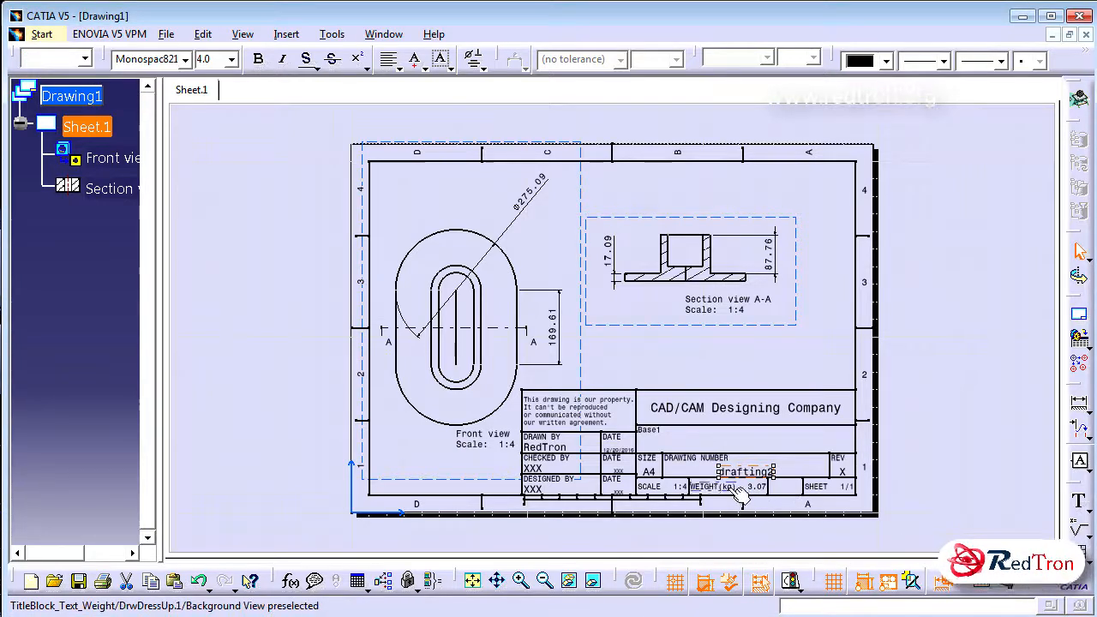
Fill in the drafter's name under DRAWN BY and the checker's name under CHECKED BY in the title block
double_click(559, 446)
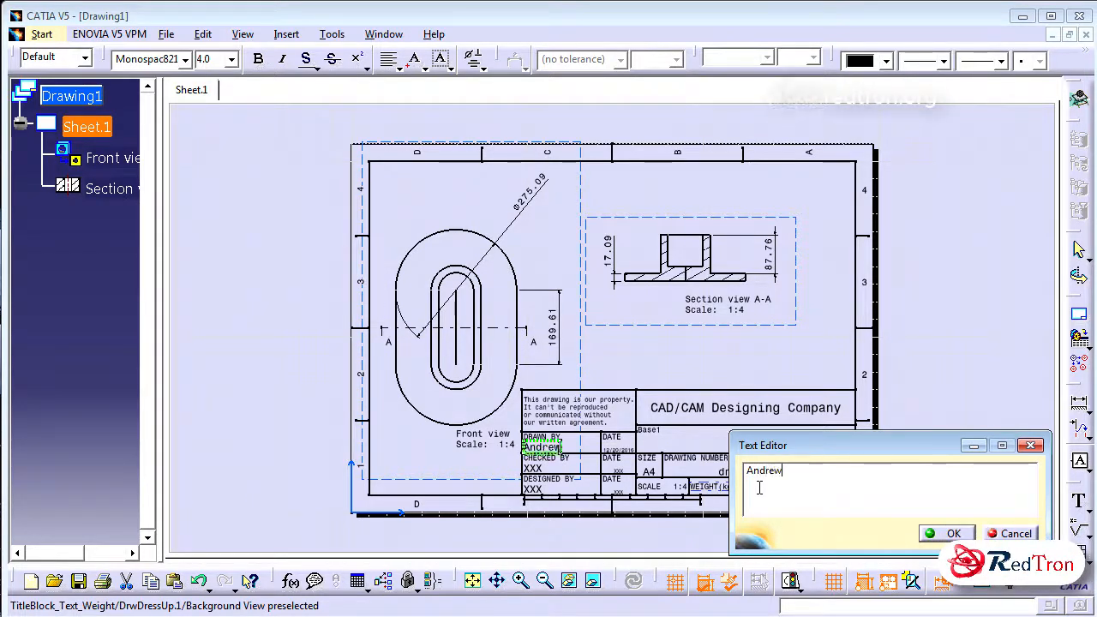
left_click(938, 533)
double_click(532, 468)
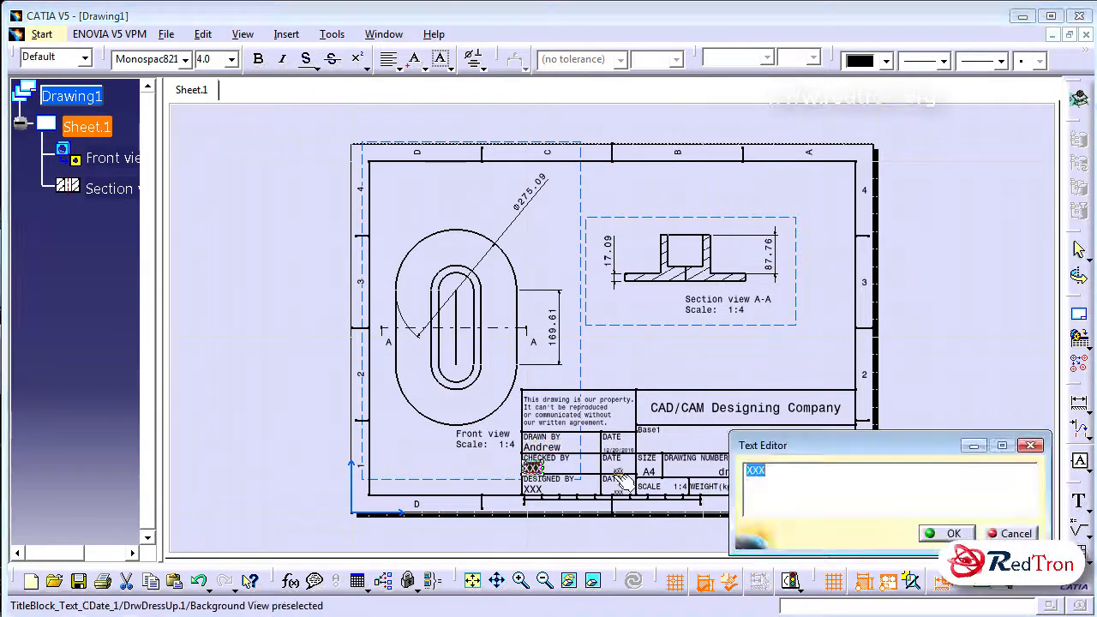
type("James")
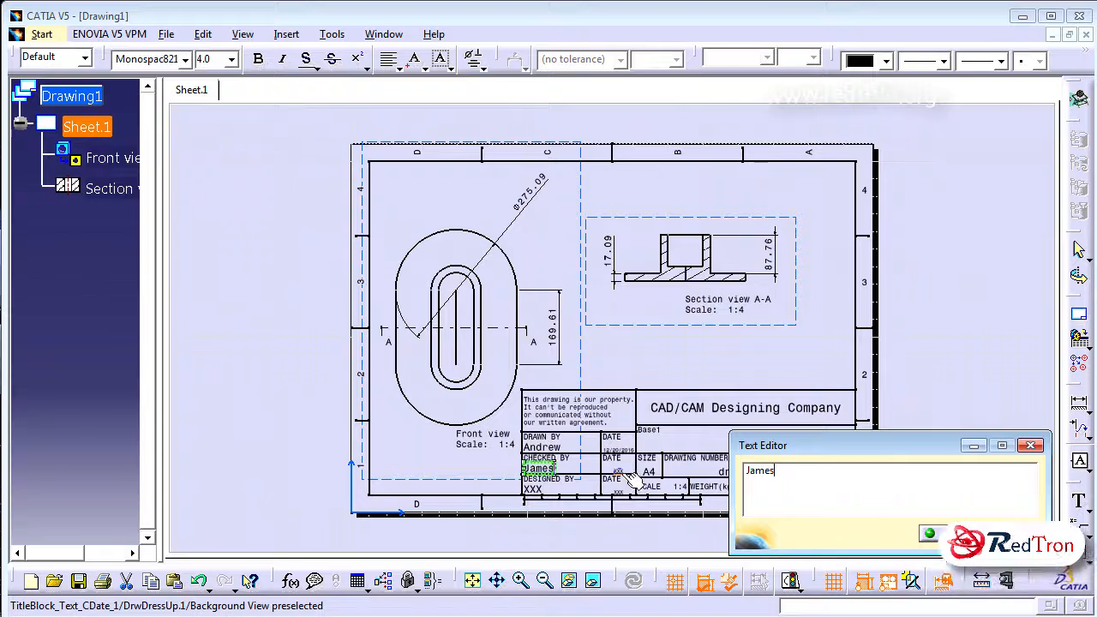
left_click(939, 533)
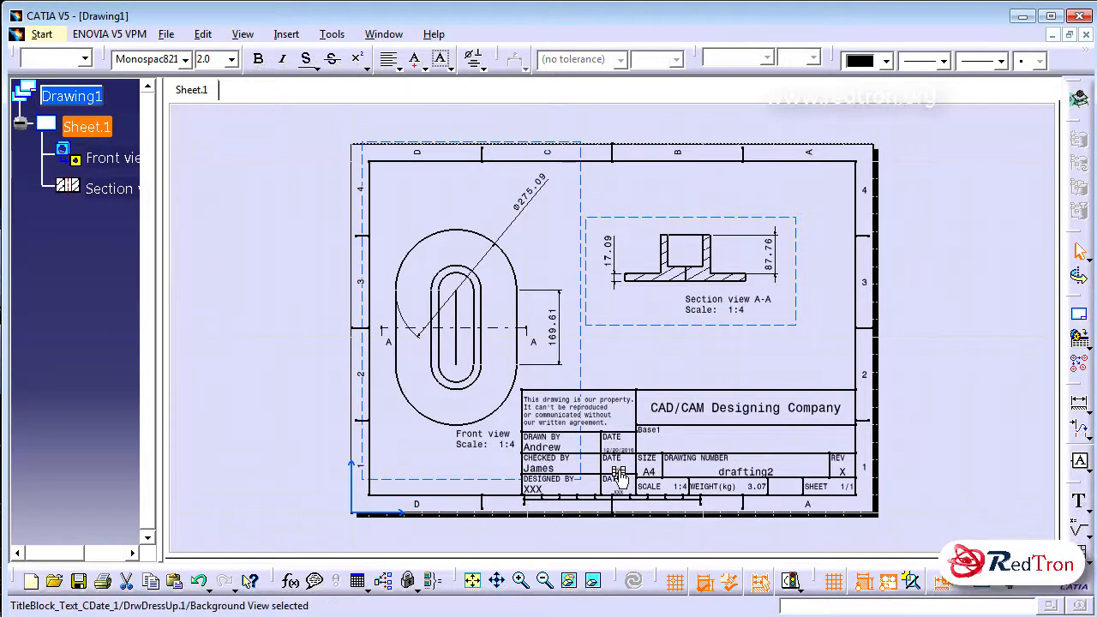
Set the date next to CHECKED BY in the title block to 12/12/2016
mouse_move(622, 469)
middle_mouse_down("ctrl")
mouse_move(656, 368)
mouse_move(644, 166)
middle_mouse_up("ctrl")
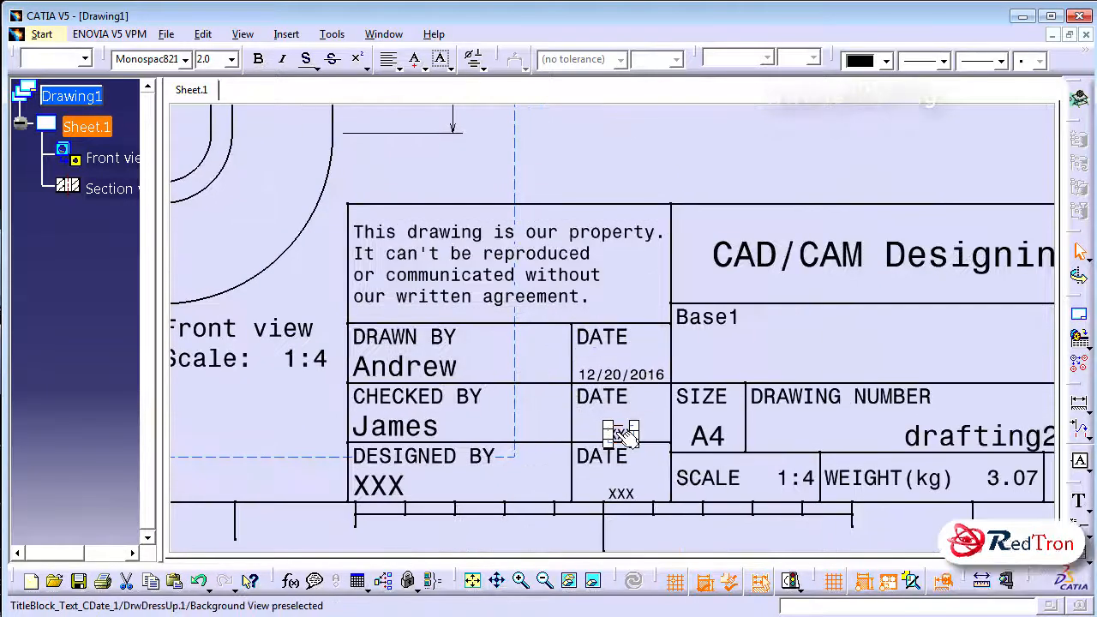
double_click(621, 434)
type("12/12/")
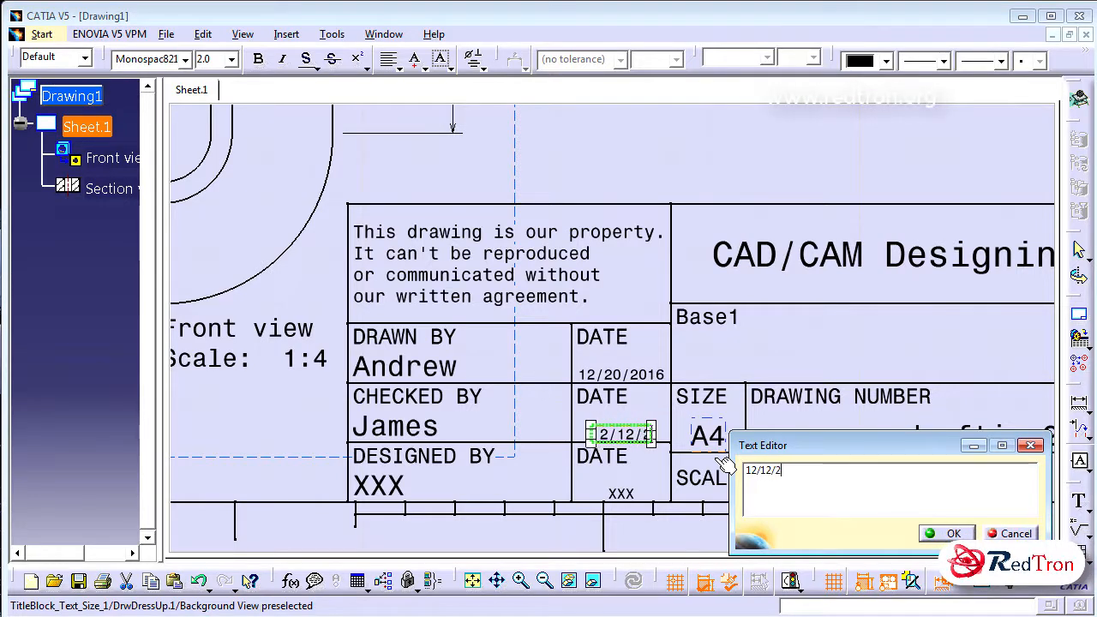
type("2016")
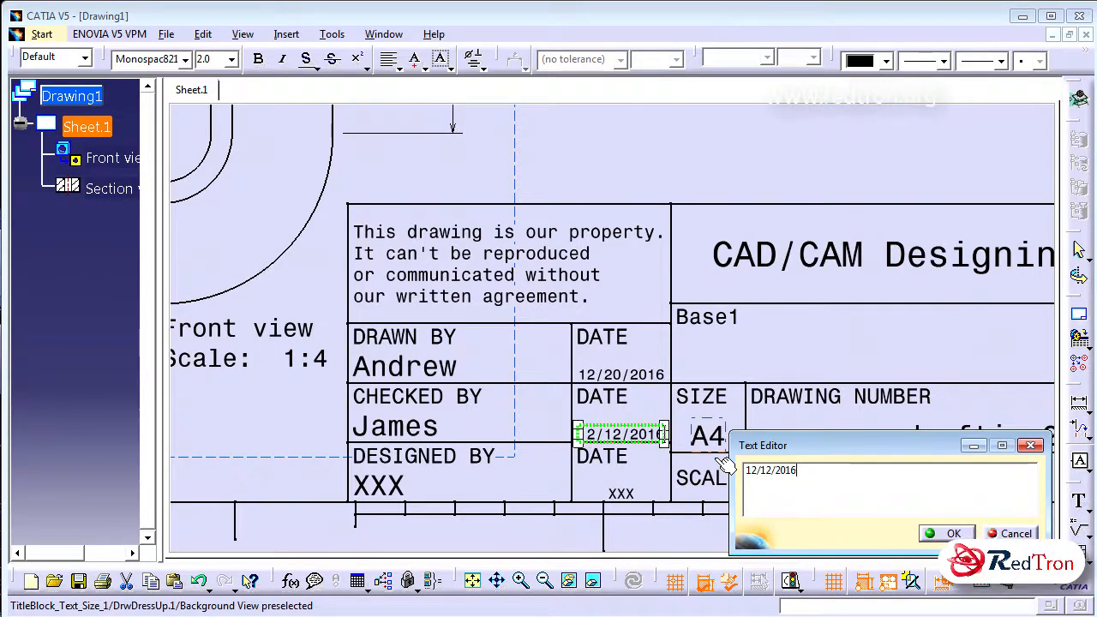
left_click(724, 463)
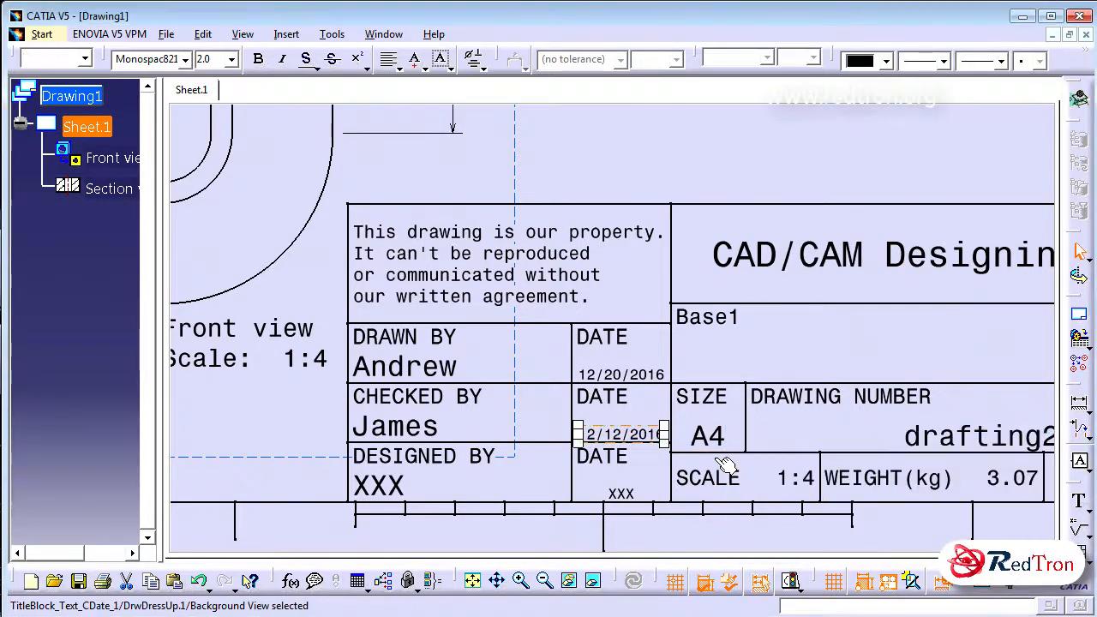
Set the date next to DESIGNED BY in the title block to 25/11/2016
left_click(620, 494)
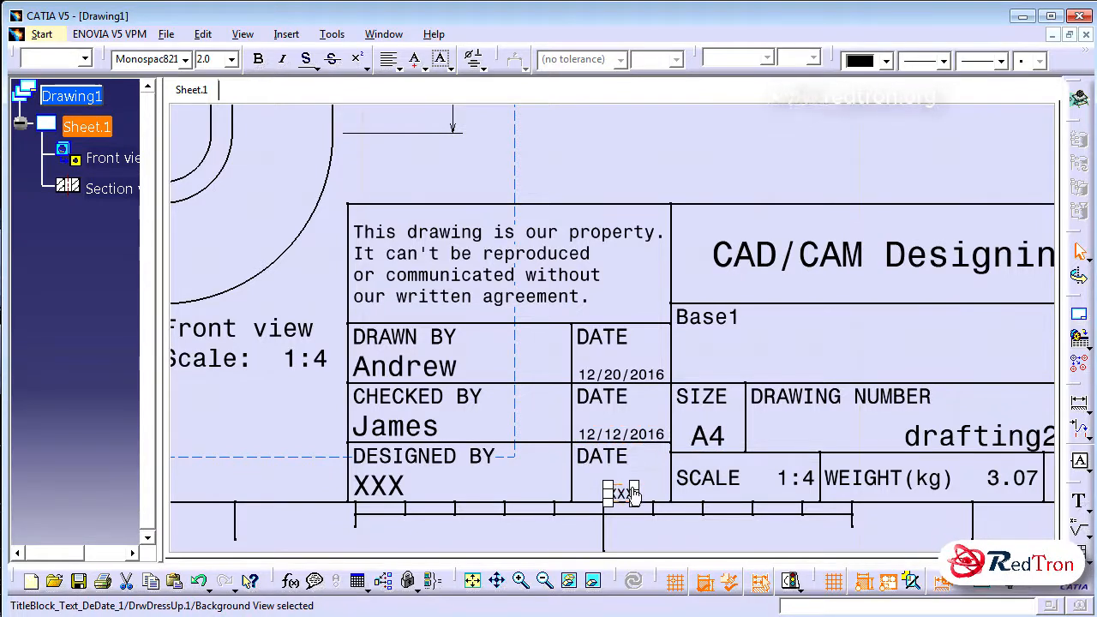
double_click(628, 495)
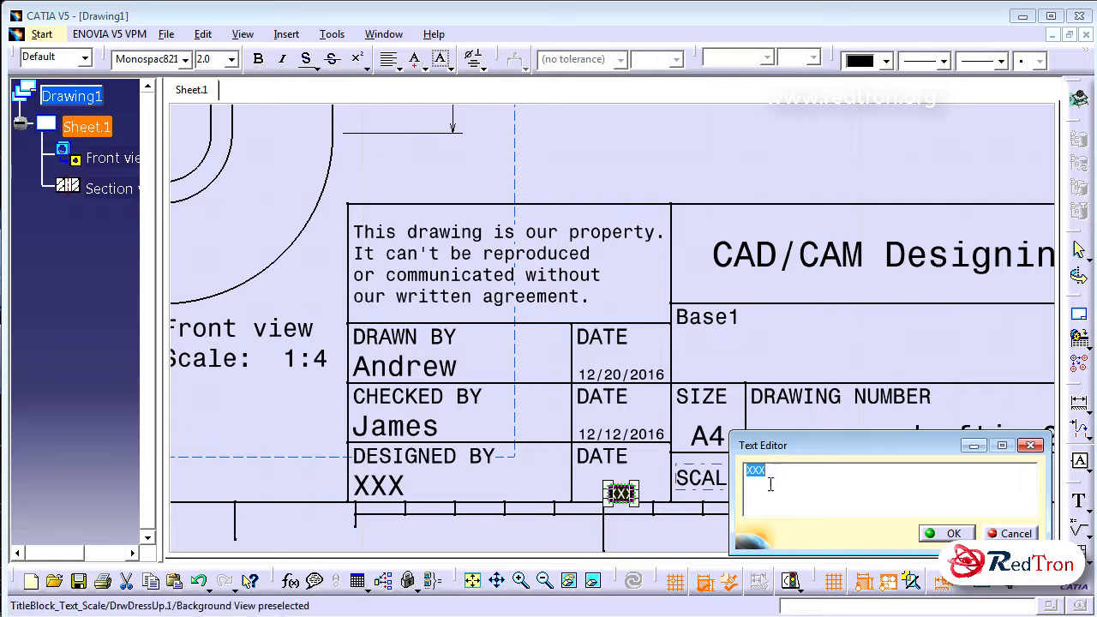
type("25")
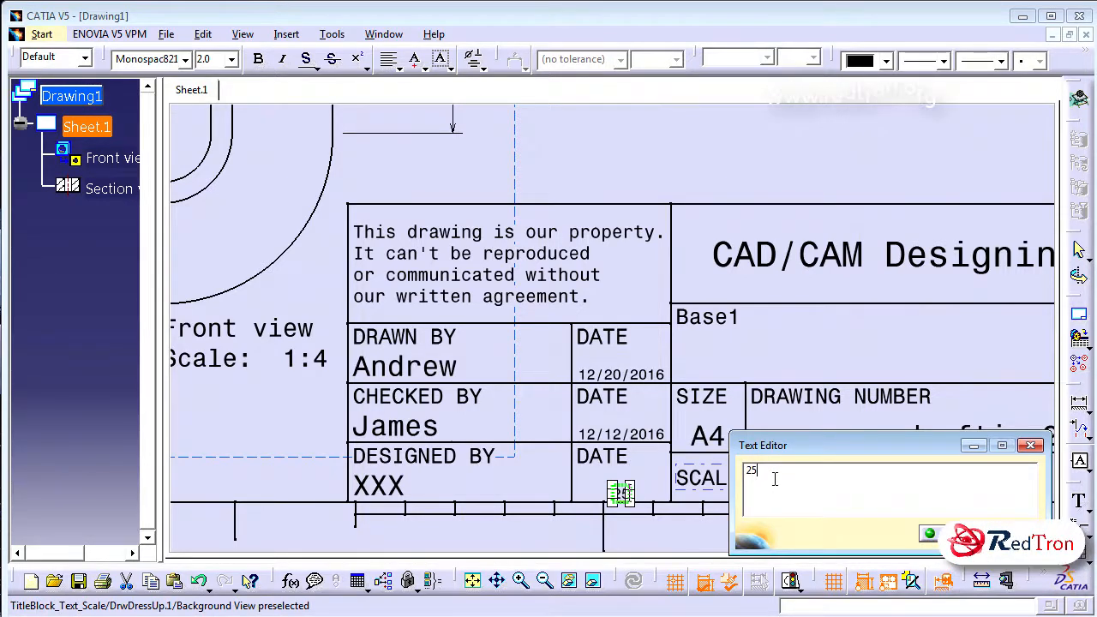
type("/11/20126")
key("BackSpace")
key("BackSpace")
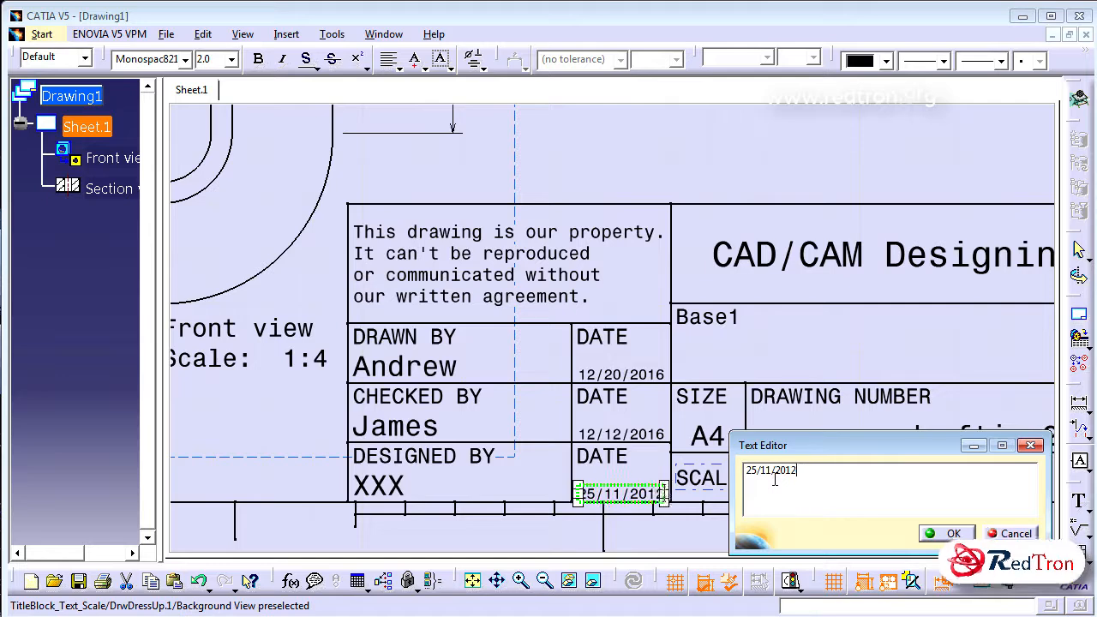
key("Return")
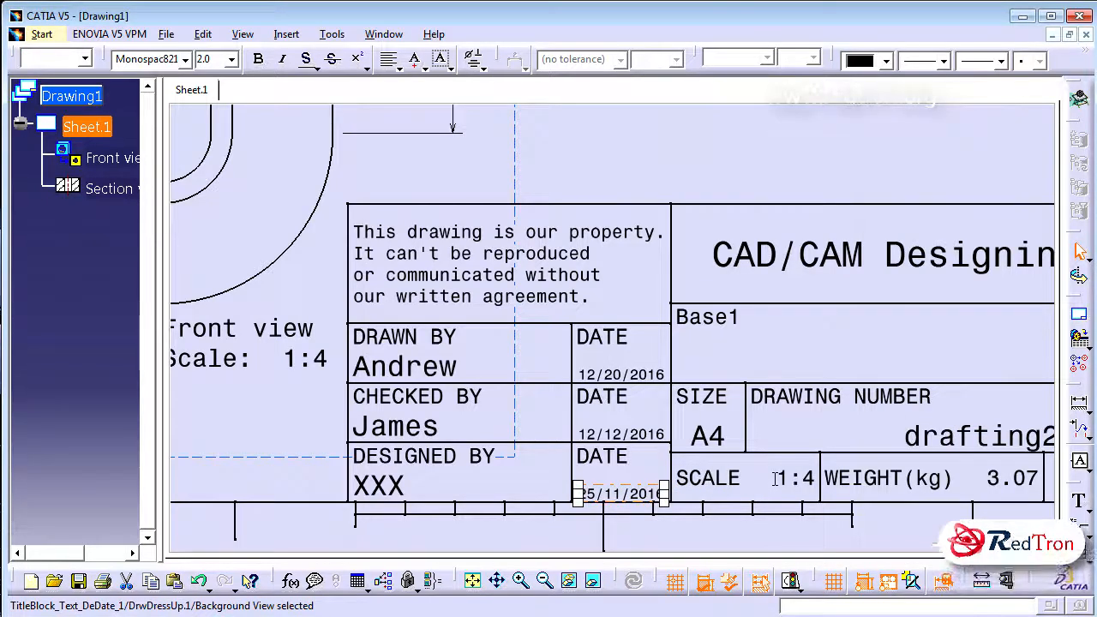
Leave the sheet background and return to the working views
left_click(533, 366)
middle_click_drag(553, 357, 591, 503)
middle_click_drag(608, 421, 608, 495)
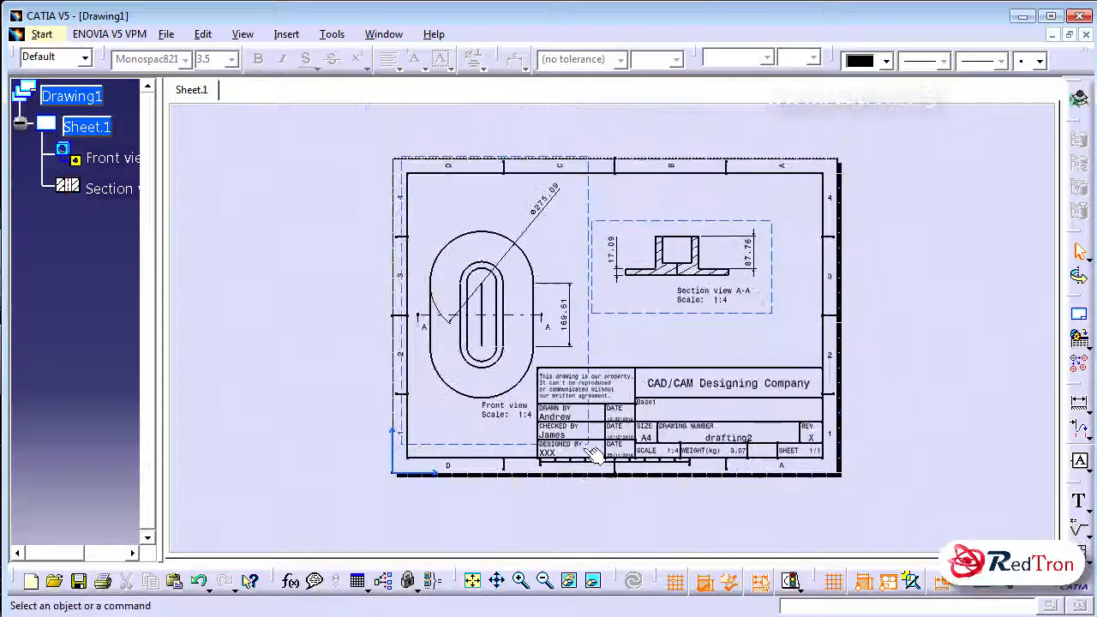
left_click(208, 36)
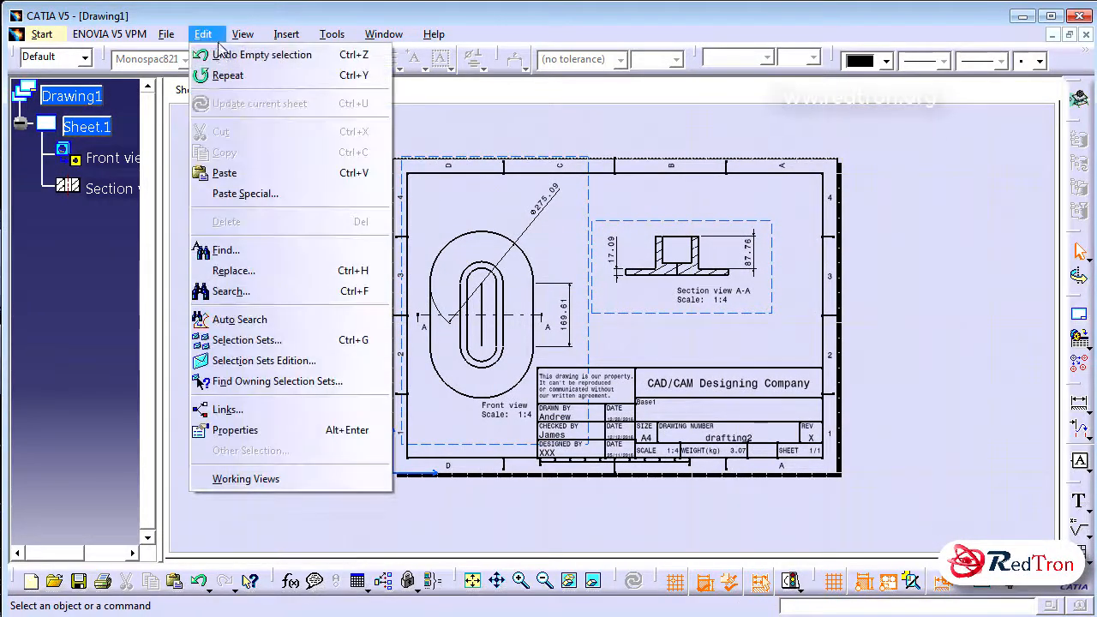
left_click(260, 480)
left_click_drag(336, 337, 312, 351)
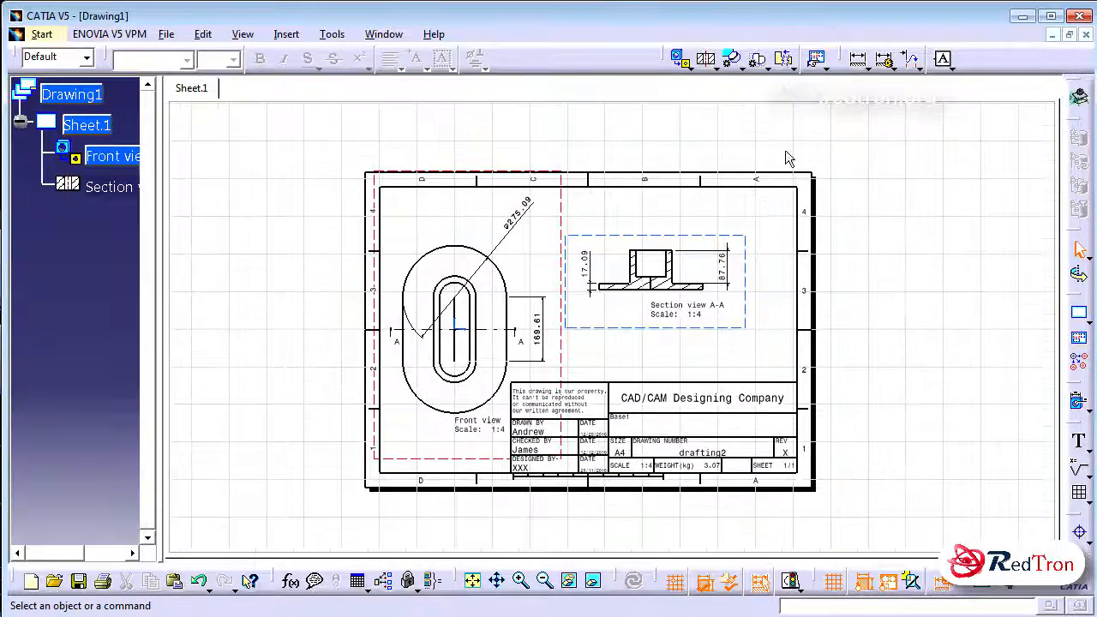
Add the text note "Cross Section Part" below the section view A-A
left_click(1089, 449)
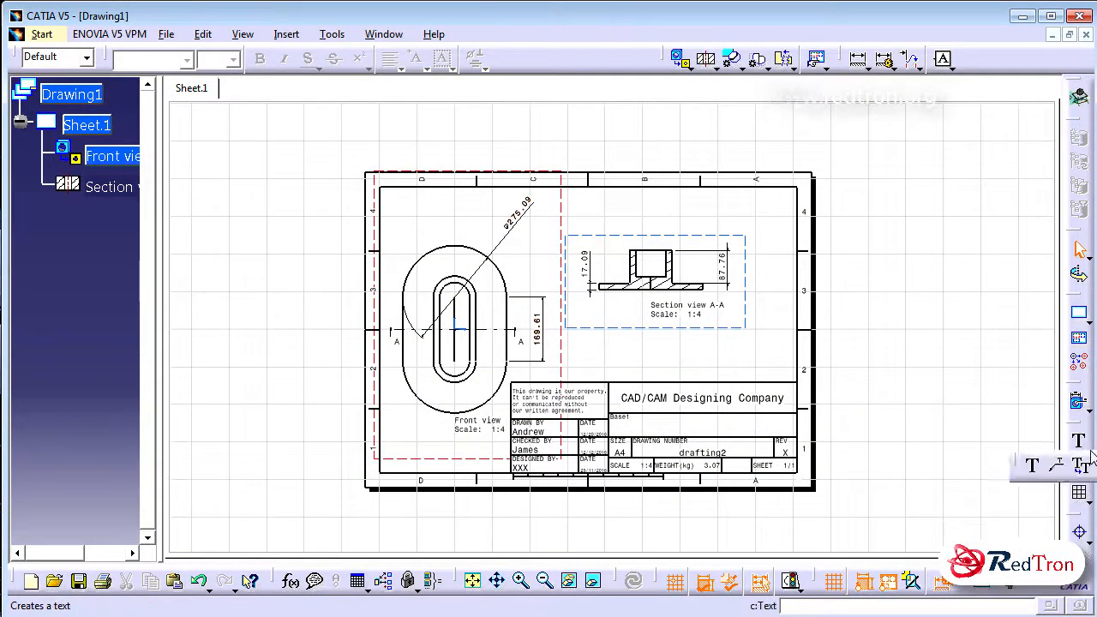
left_click(1035, 467)
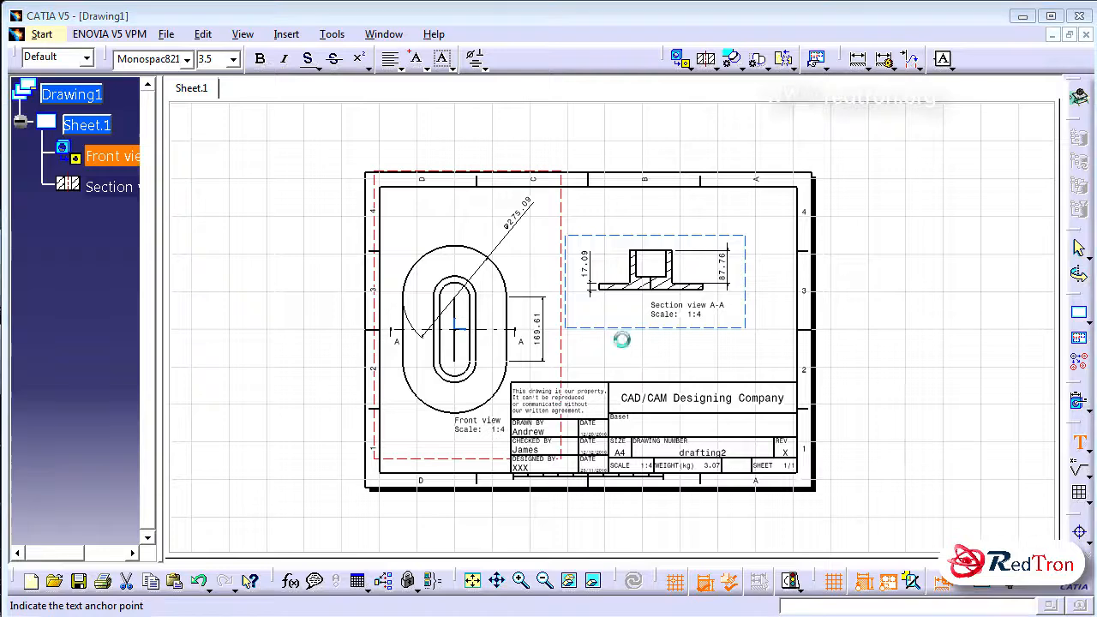
left_click(624, 340)
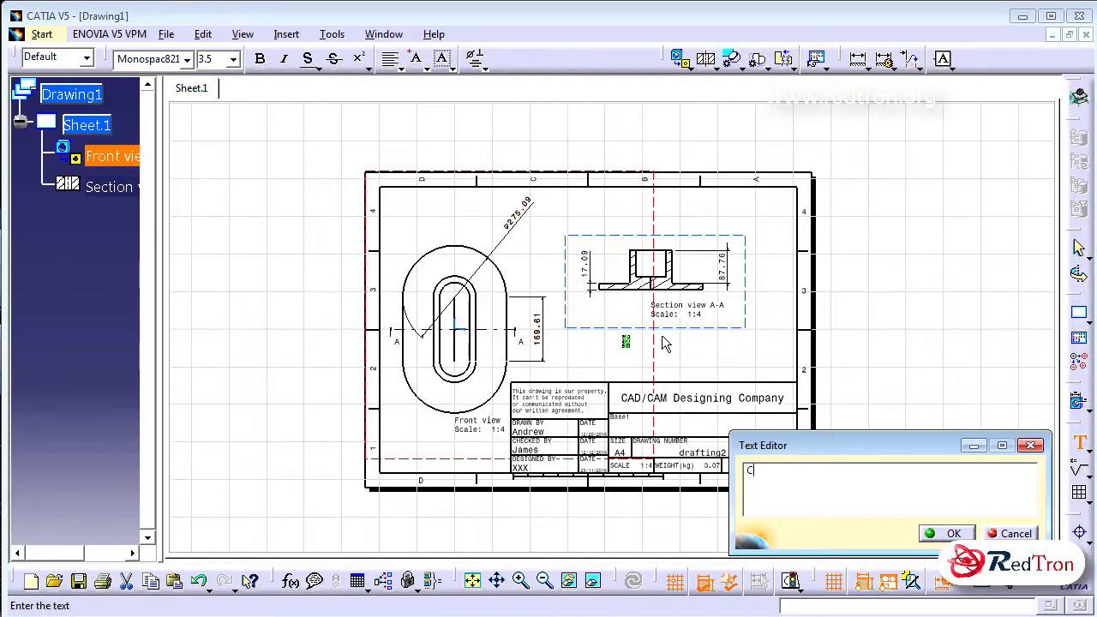
type("Cross")
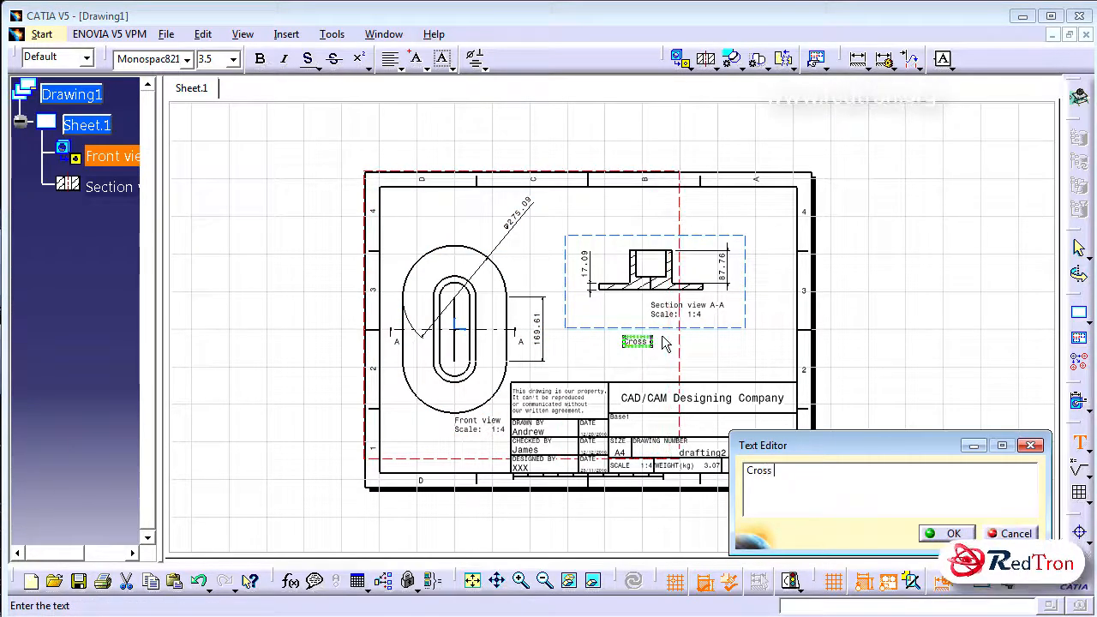
type(" Sectio")
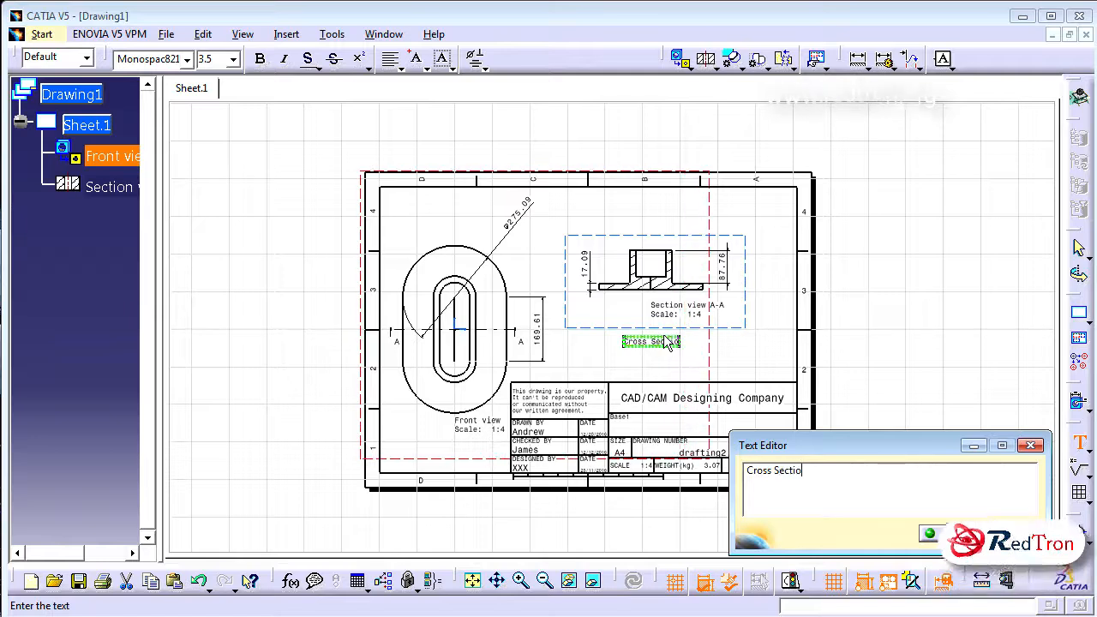
type("n Part")
left_click(946, 533)
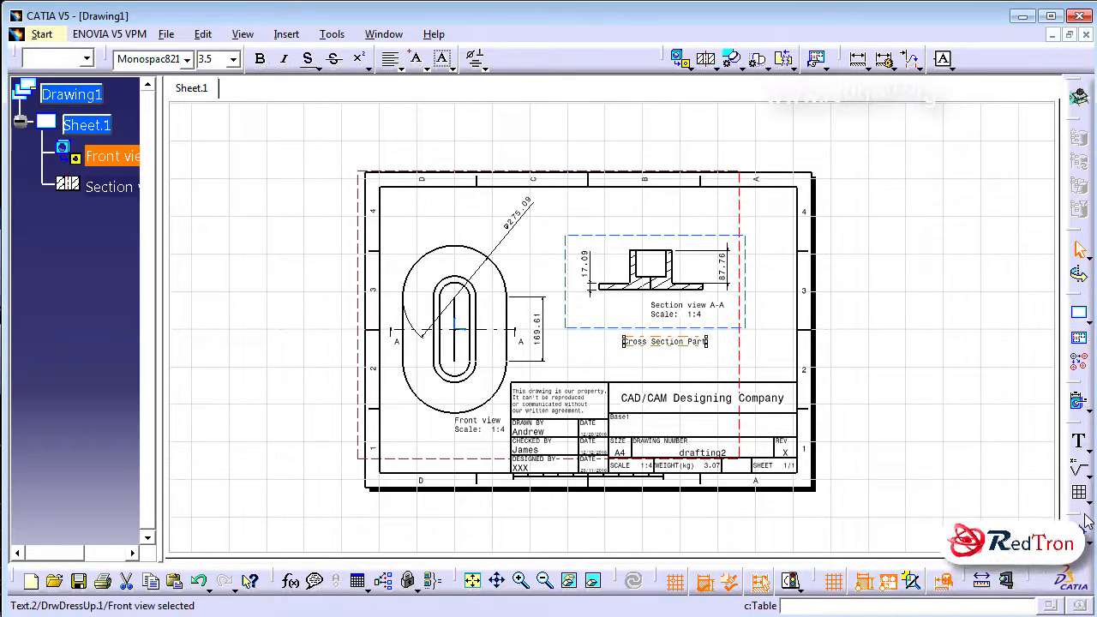
Undock the partly hidden dress-up, annotation, geometry and generation toolbars and float them beside the drawing sheet
mouse_move(1075, 427)
left_mouse_down()
mouse_move(988, 374)
mouse_move(947, 253)
left_mouse_up()
left_click_drag(1076, 433, 994, 137)
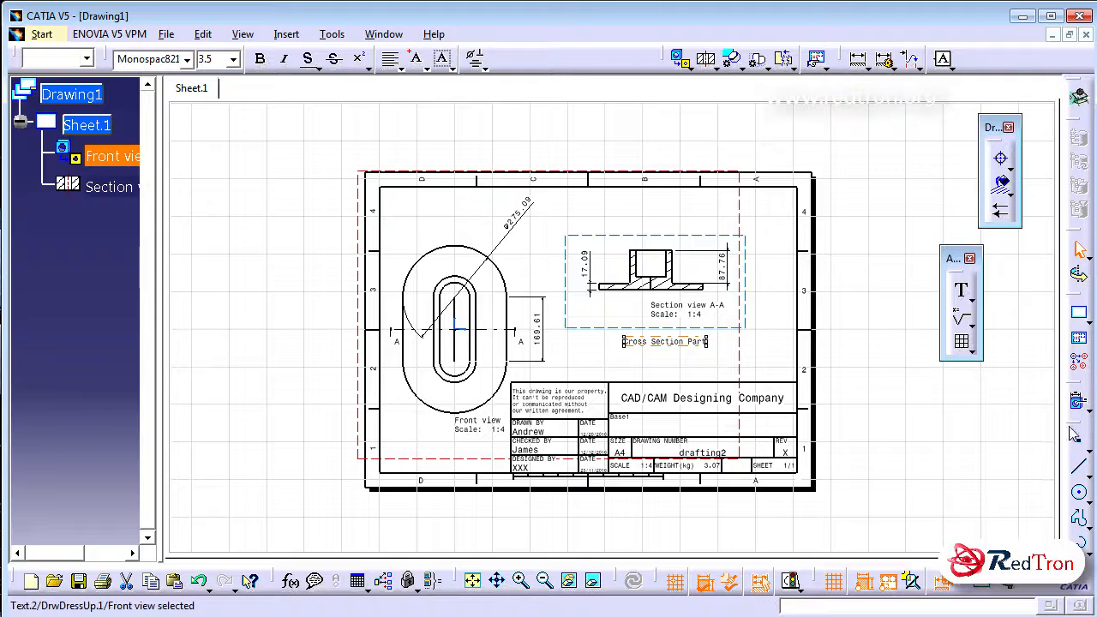
left_click_drag(1076, 428, 943, 390)
left_click_drag(1055, 429, 1007, 432)
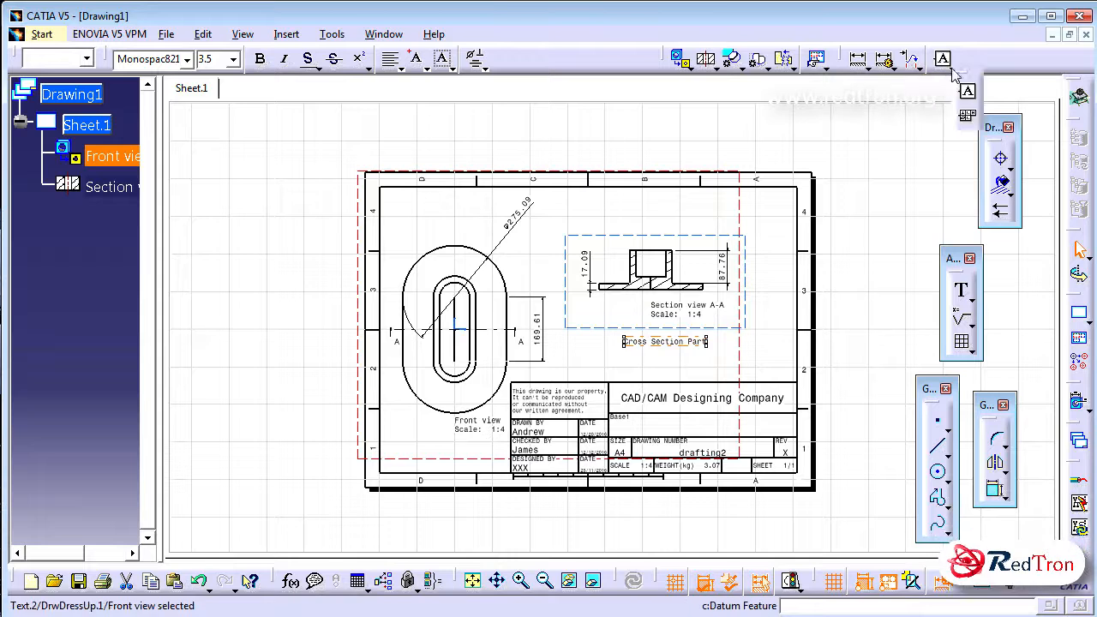
left_click(787, 63)
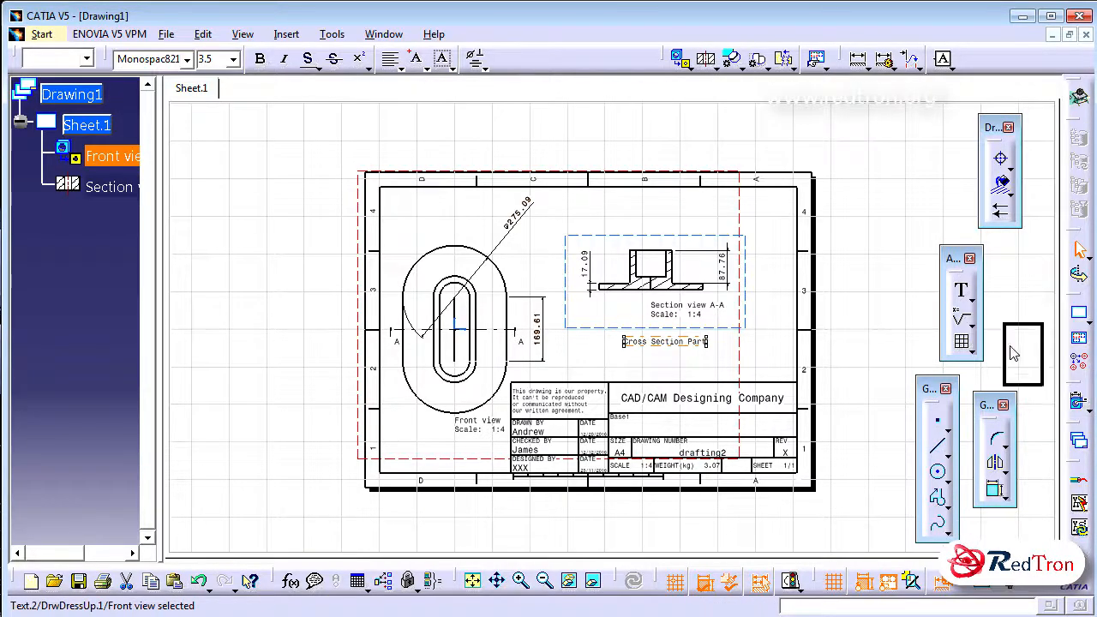
left_click_drag(1014, 354, 999, 313)
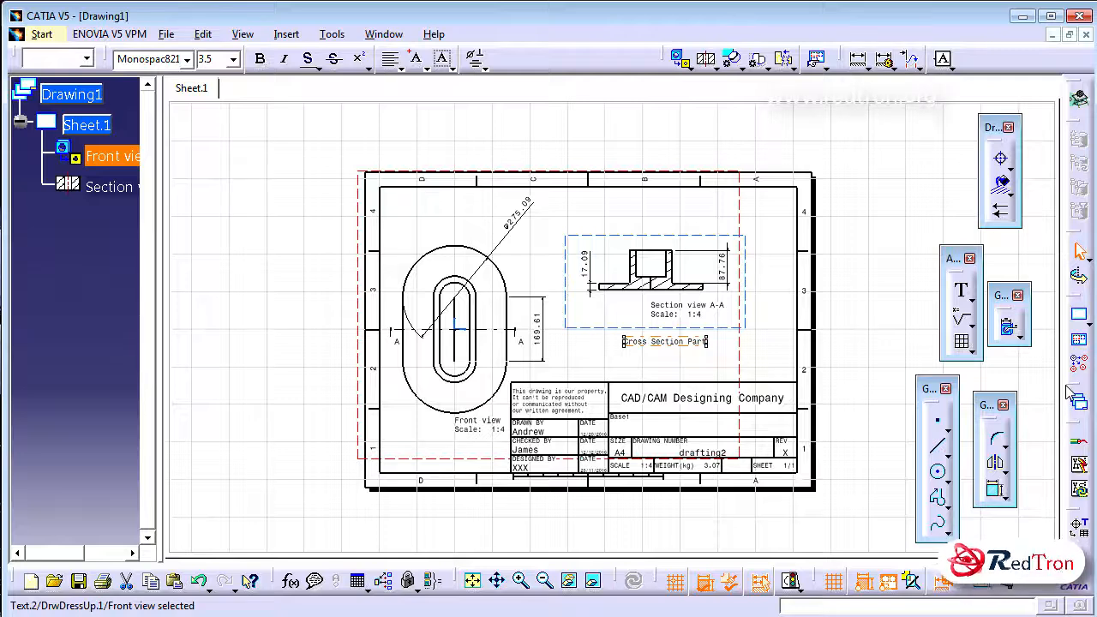
left_click_drag(941, 204, 941, 123)
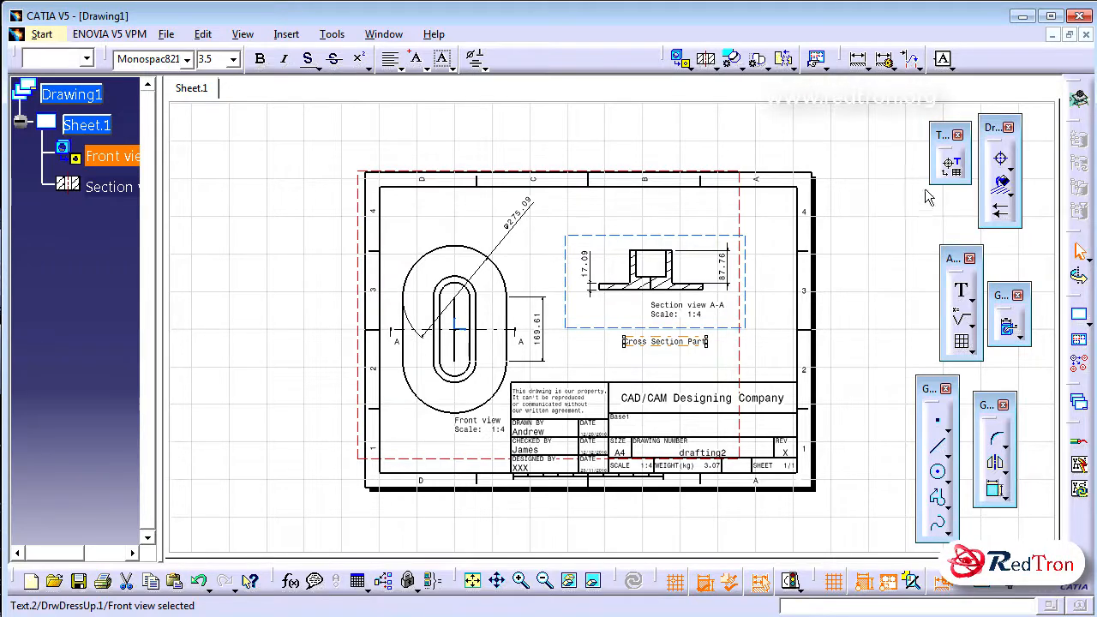
Attach a balloon numbered 1 to the upper arc of the front view's outer contour, placing it above the part
left_click(1012, 170)
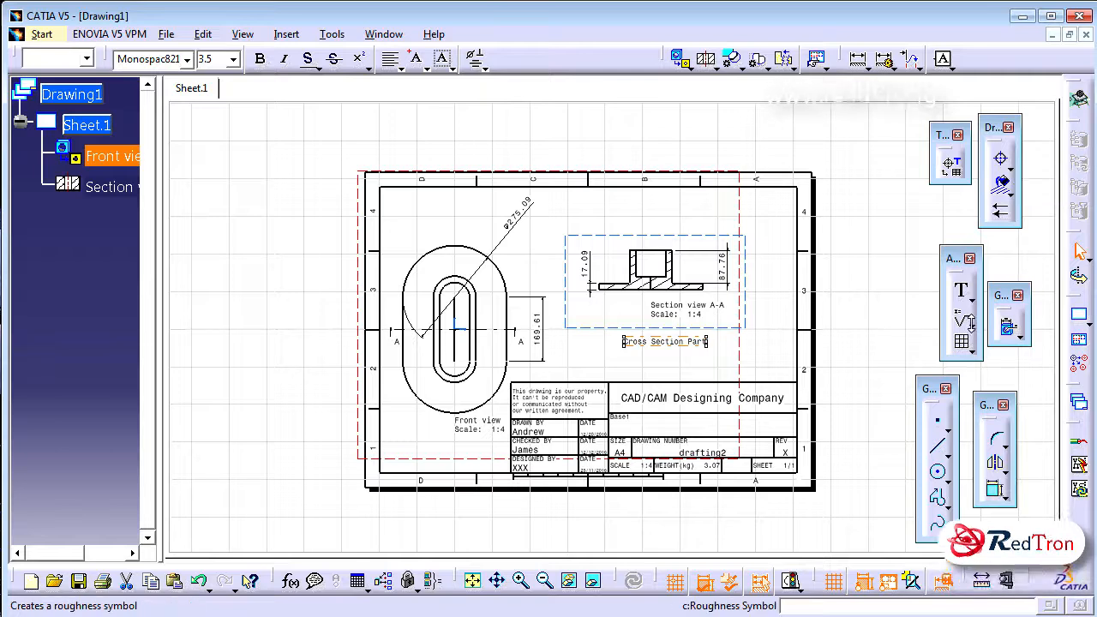
left_click(979, 311)
left_click(973, 301)
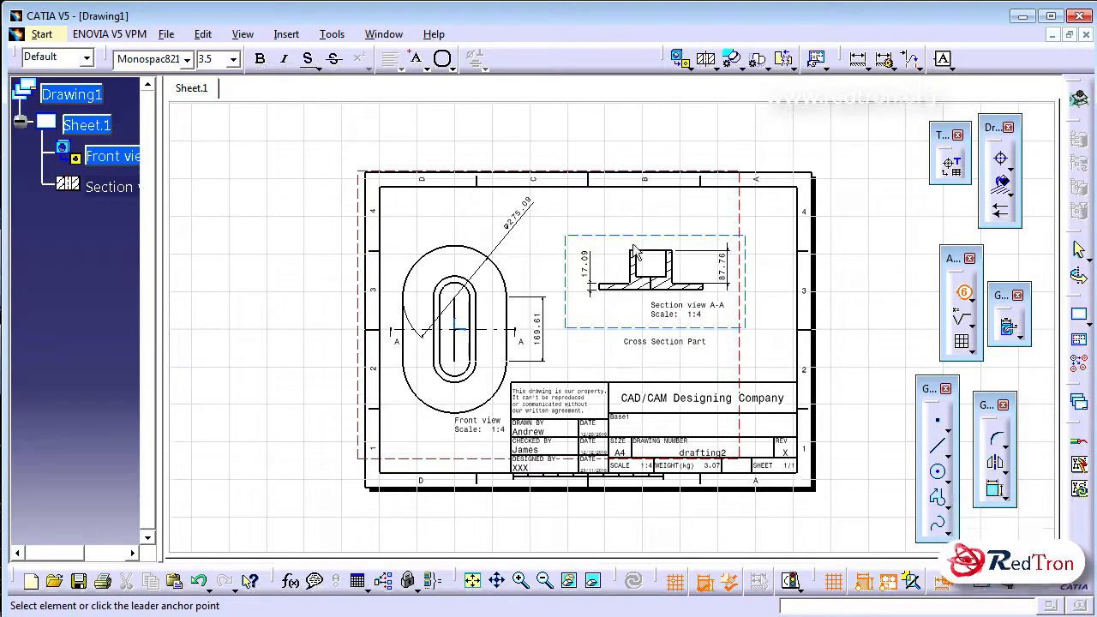
left_click(451, 250)
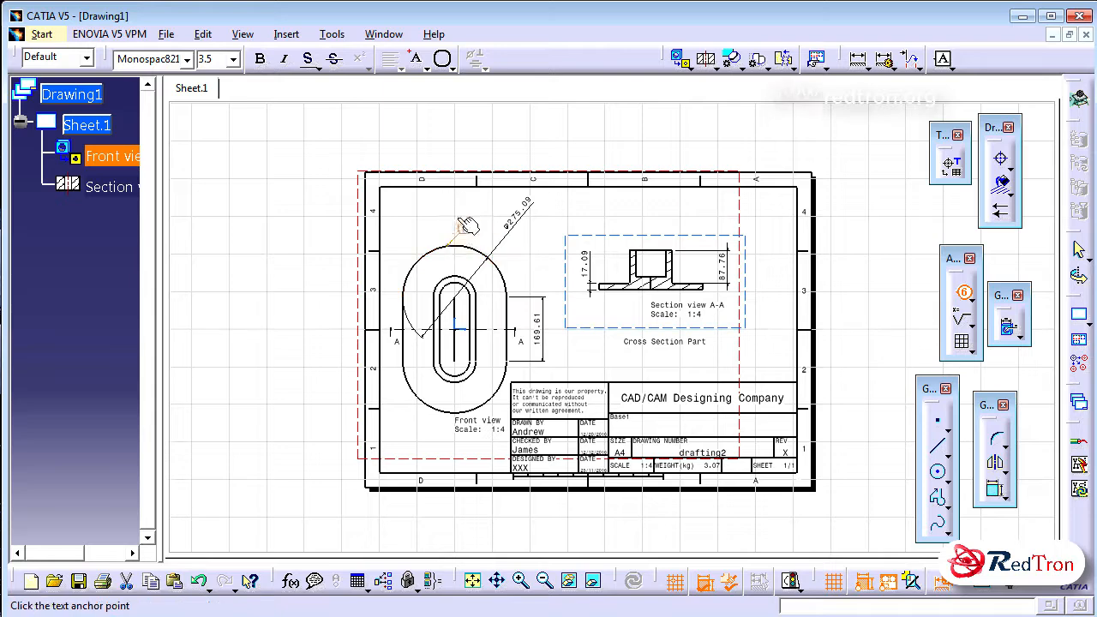
left_click(464, 215)
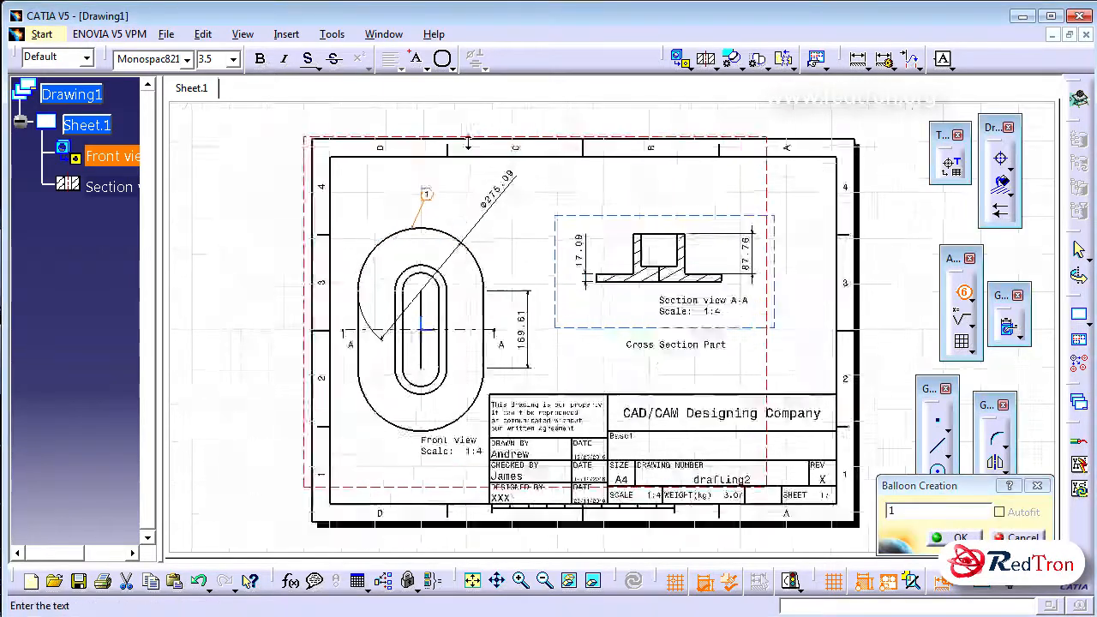
middle_click_drag(405, 166, 567, 374)
left_click(397, 243)
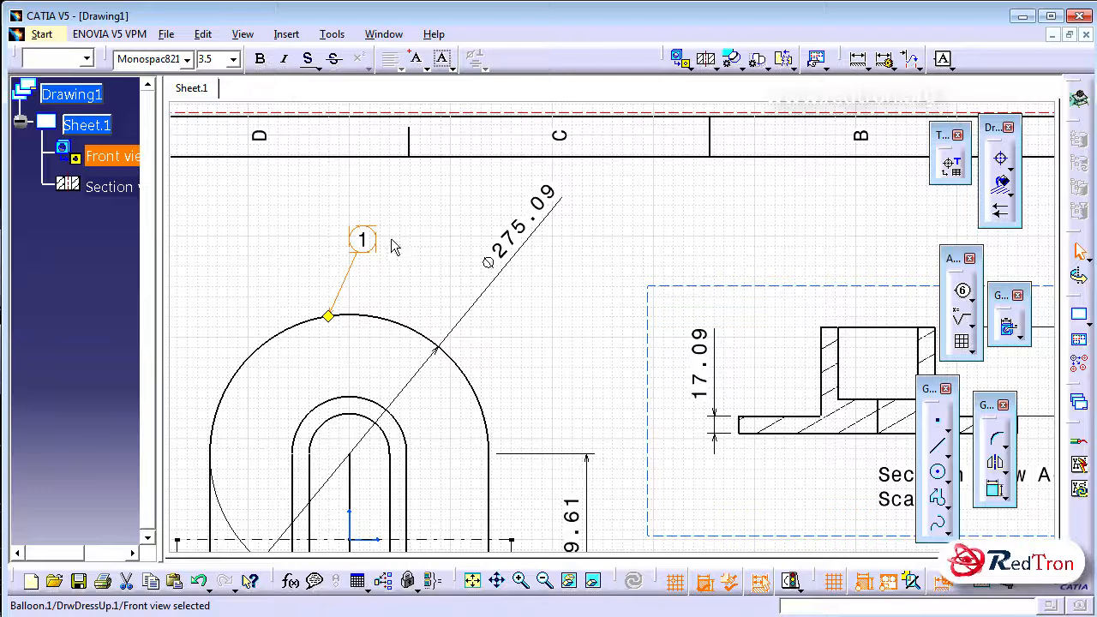
left_click(405, 239)
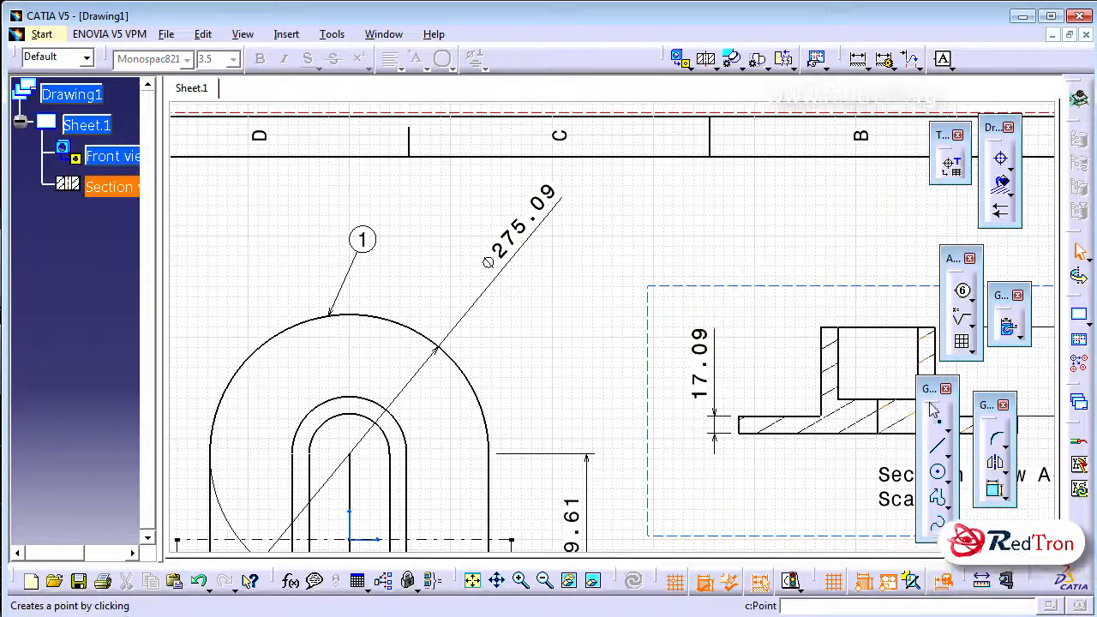
Attach a balloon numbered 2 to the top edge of the section view, placing it above the part
left_click(962, 290)
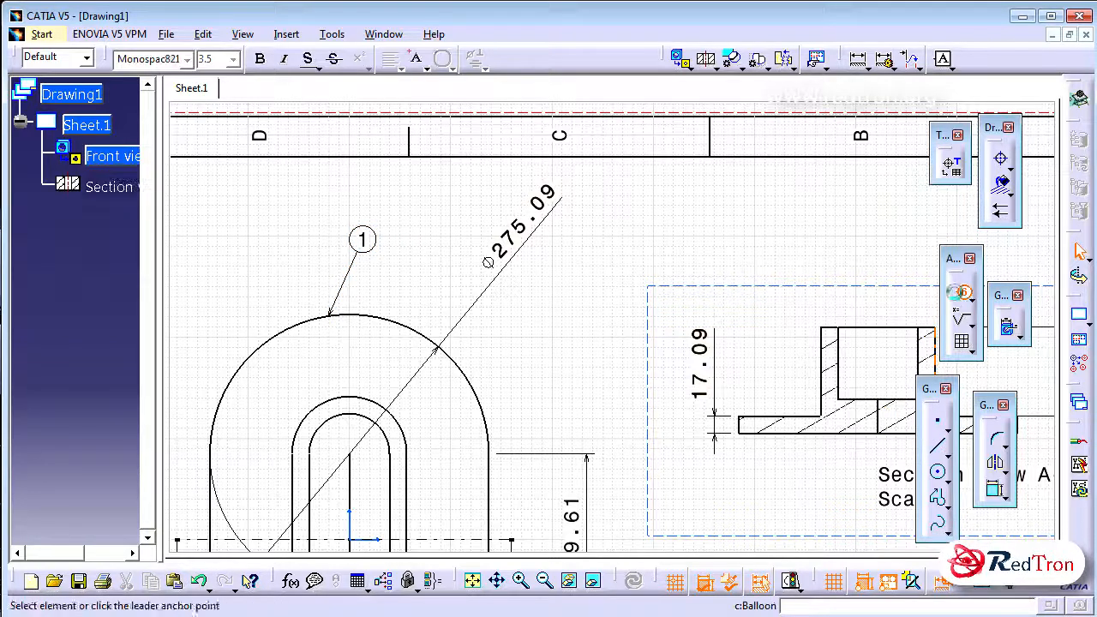
left_click(844, 327)
left_click(859, 237)
key("Return")
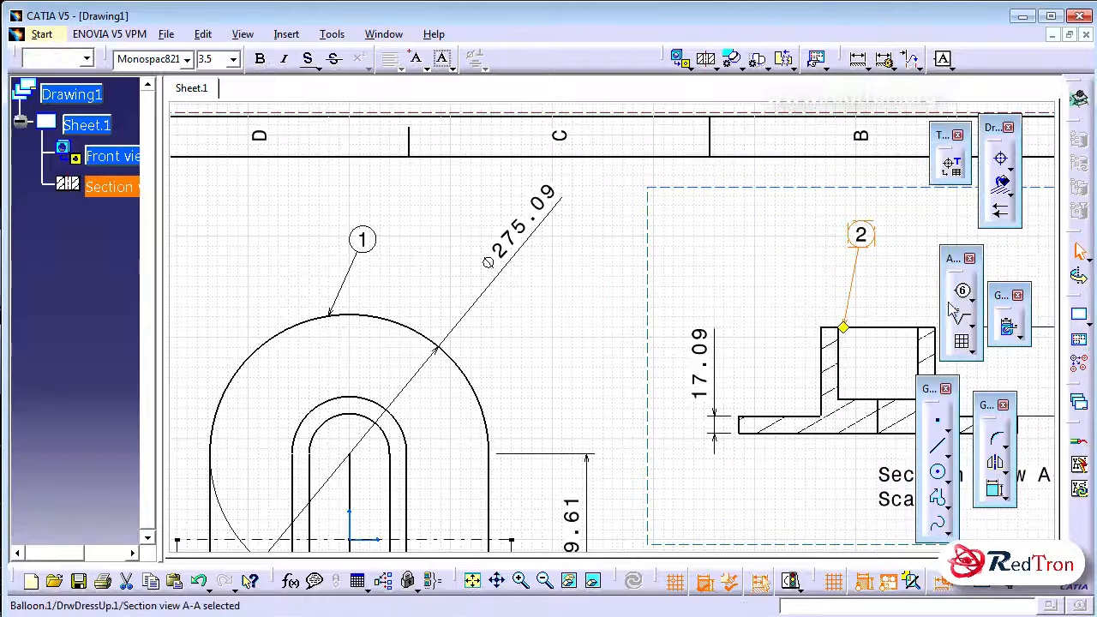
Insert a table with 2 columns and 2 rows and position it between the Cross Section Part note and the title block
mouse_move(870, 298)
middle_mouse_down()
mouse_move(801, 220)
mouse_move(804, 195)
middle_mouse_up()
middle_click_drag(660, 205, 707, 313, "ctrl")
left_click(965, 343)
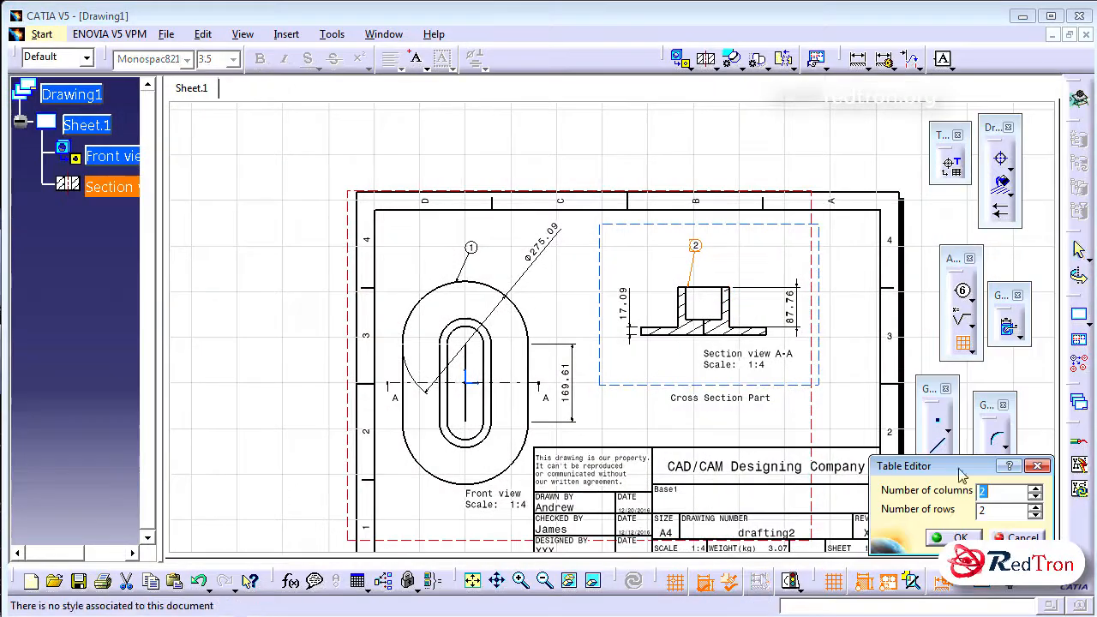
left_click(962, 536)
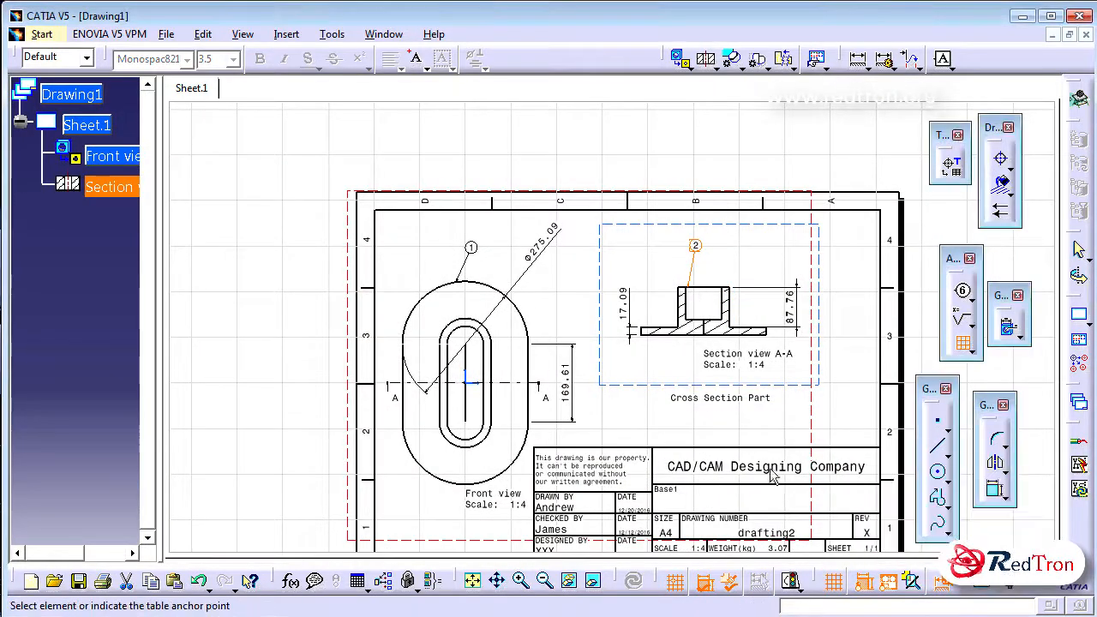
left_click(680, 421)
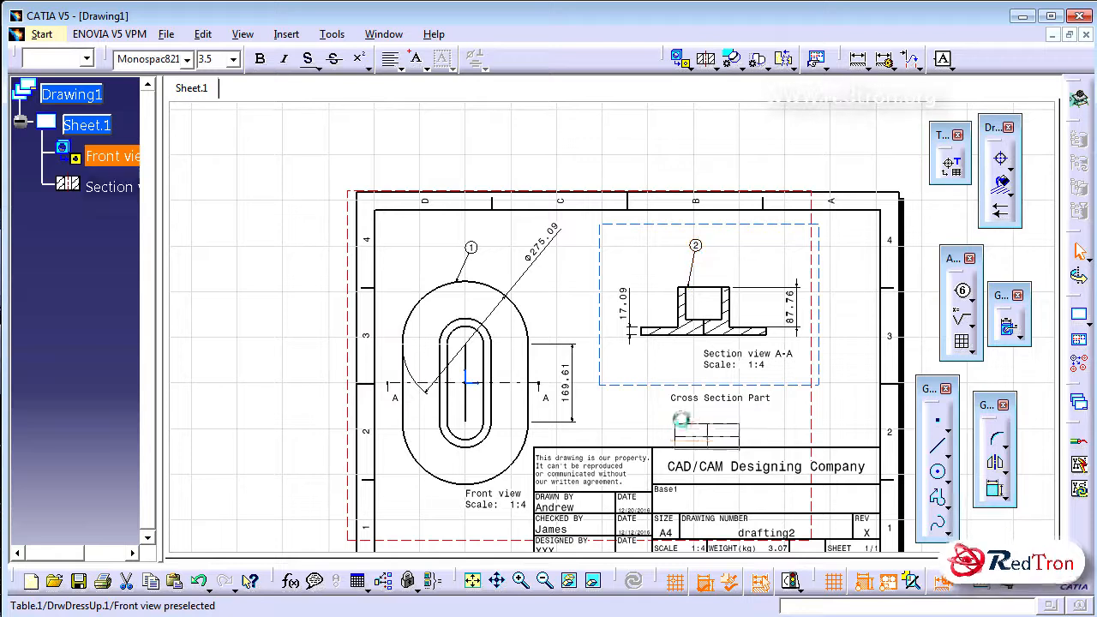
left_click_drag(742, 441, 765, 439)
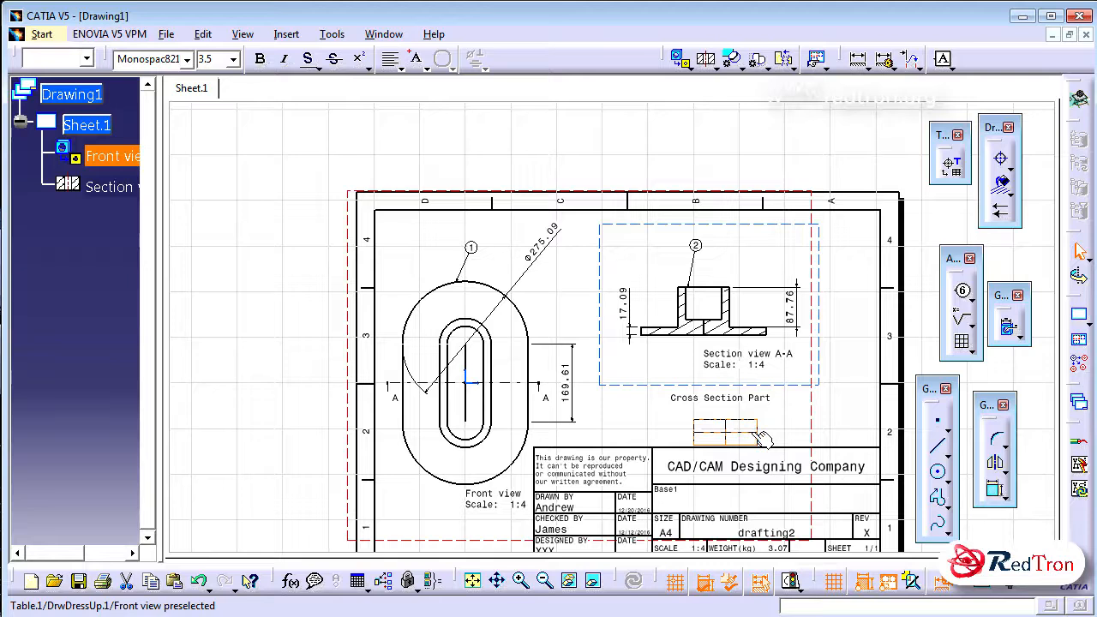
Widen the table's second column and enter 1 and 2 in the two cells of its first column
double_click(763, 439)
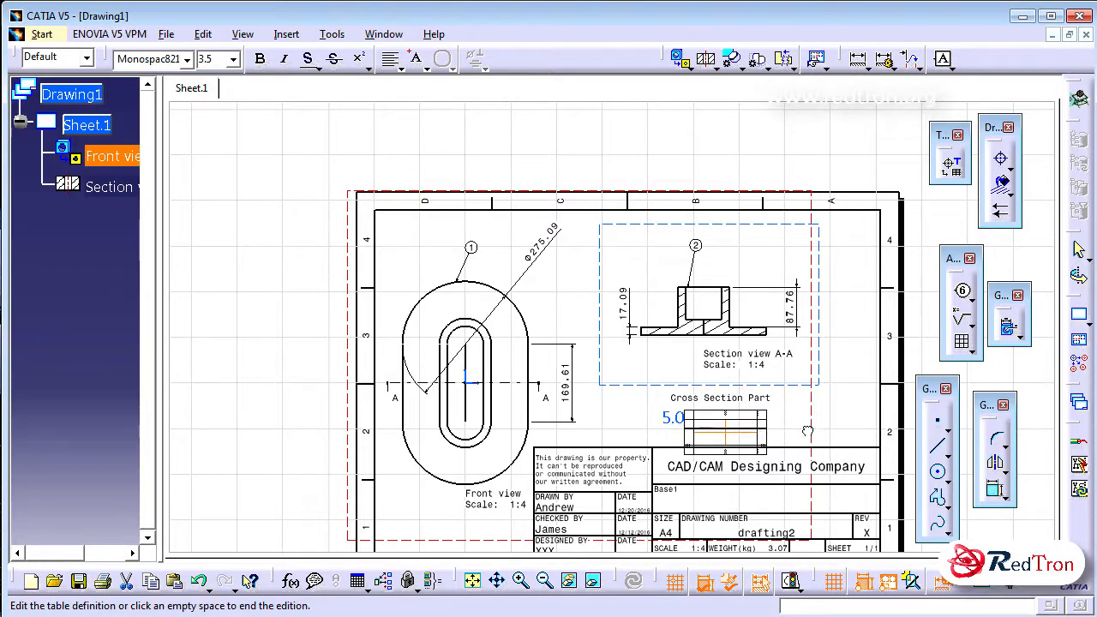
left_click_drag(767, 446, 829, 444)
left_click(720, 426)
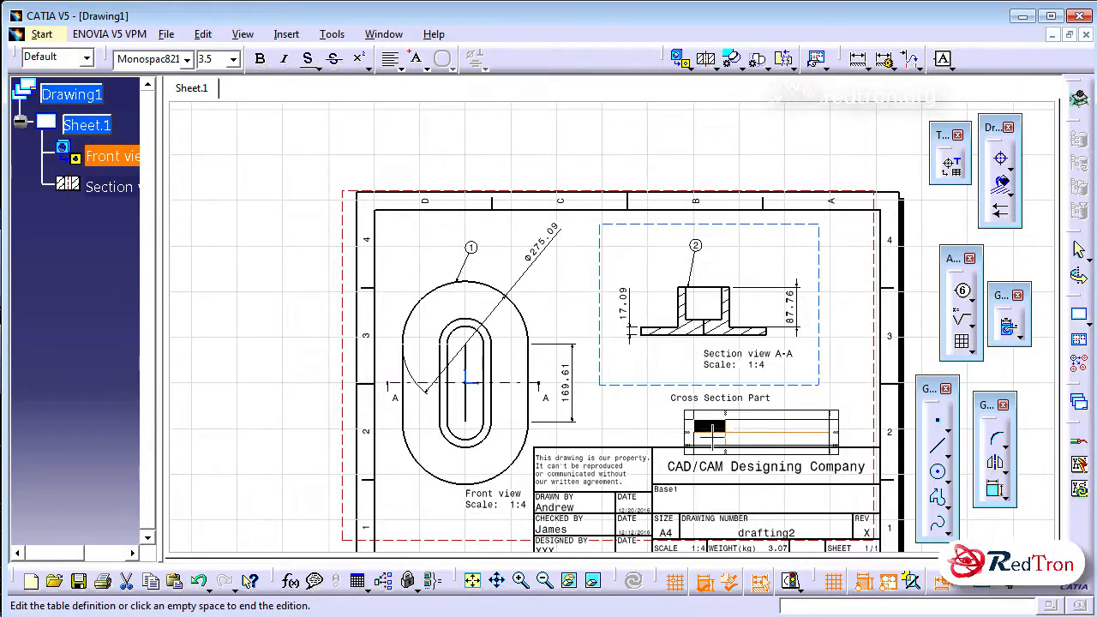
double_click(712, 427)
type("1")
left_click(699, 439)
double_click(698, 439)
type("2")
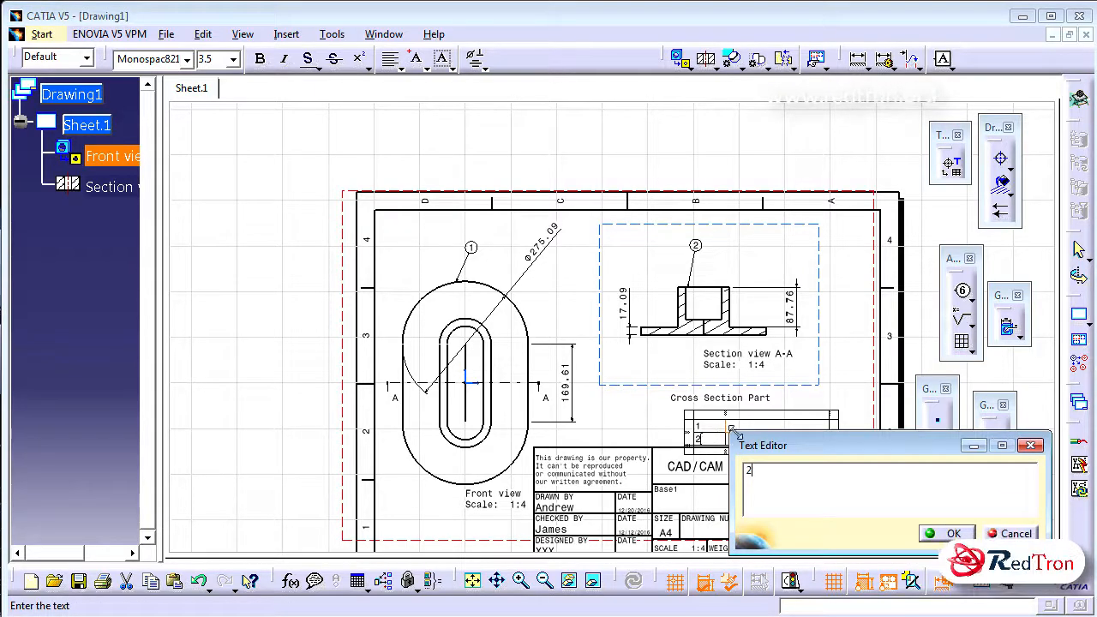
Fill the table's second column with "Top view" in the first row and "Cross sectional view" in the second
left_click(739, 423)
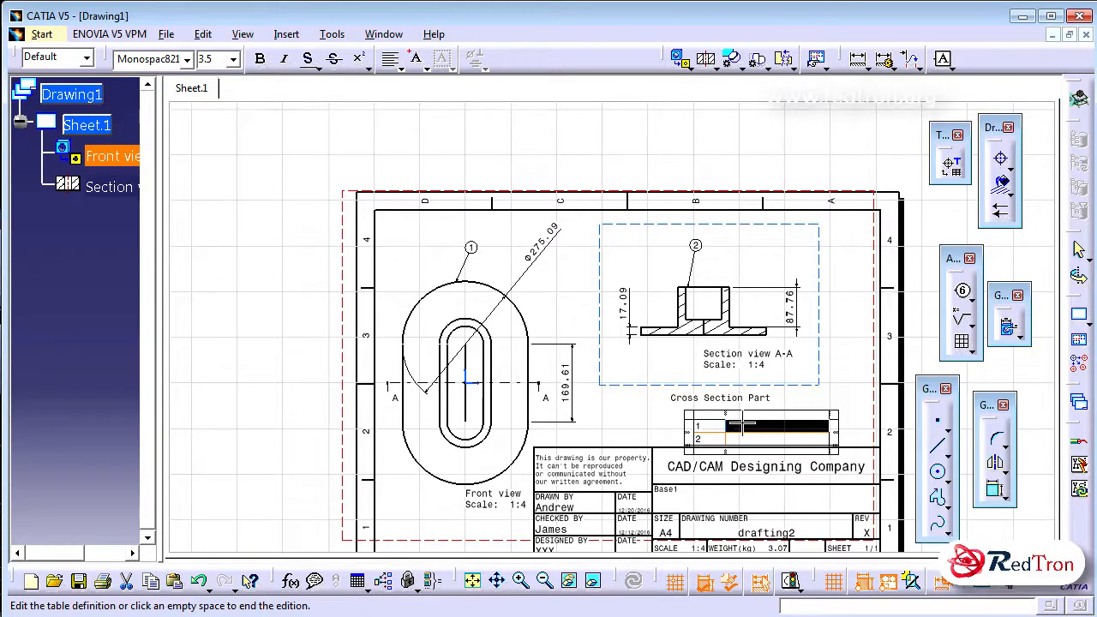
double_click(743, 425)
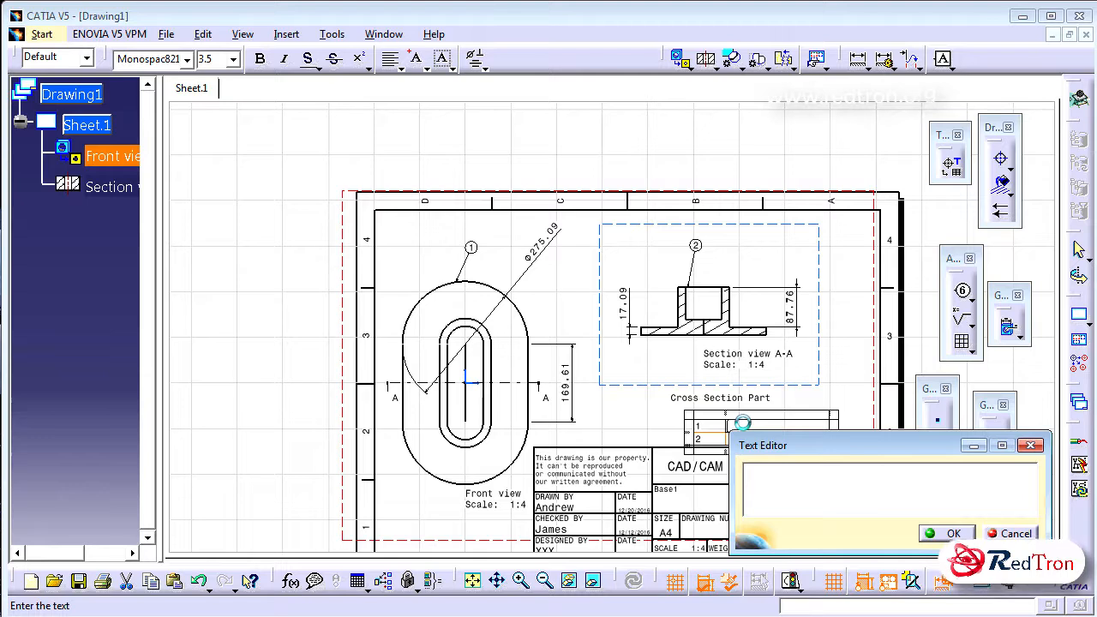
type("Top view")
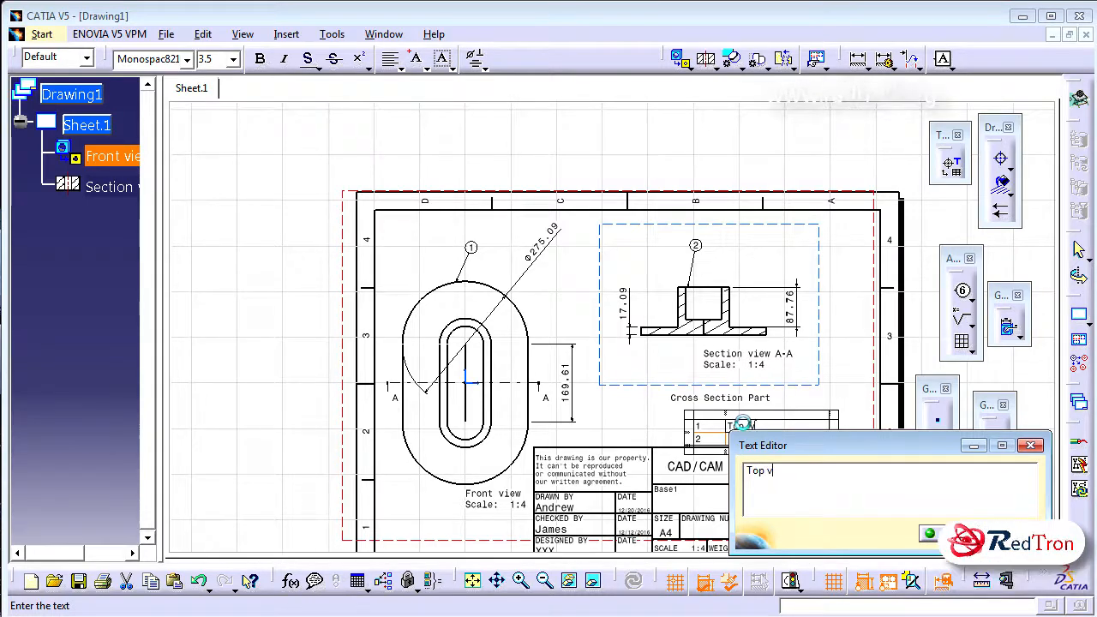
left_click(938, 536)
double_click(745, 439)
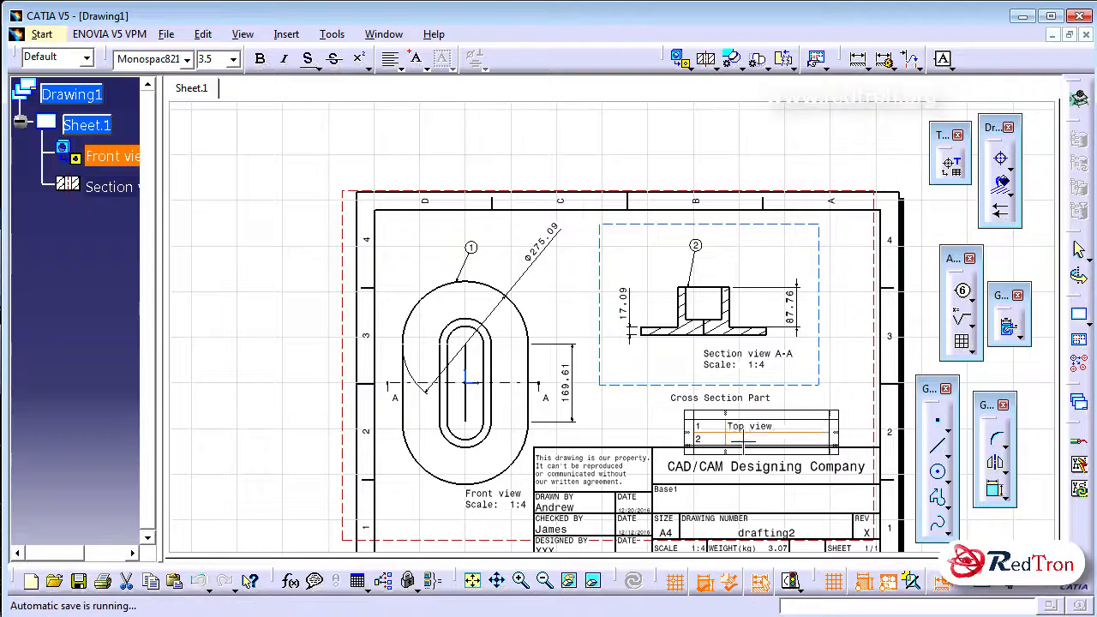
type("Cr")
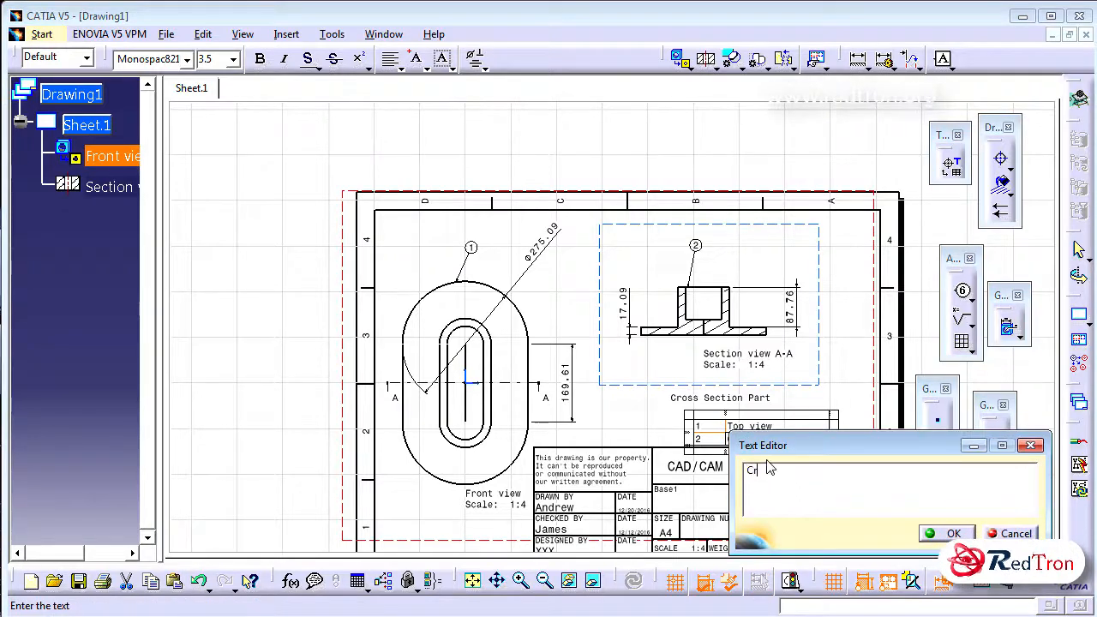
type("oss sect")
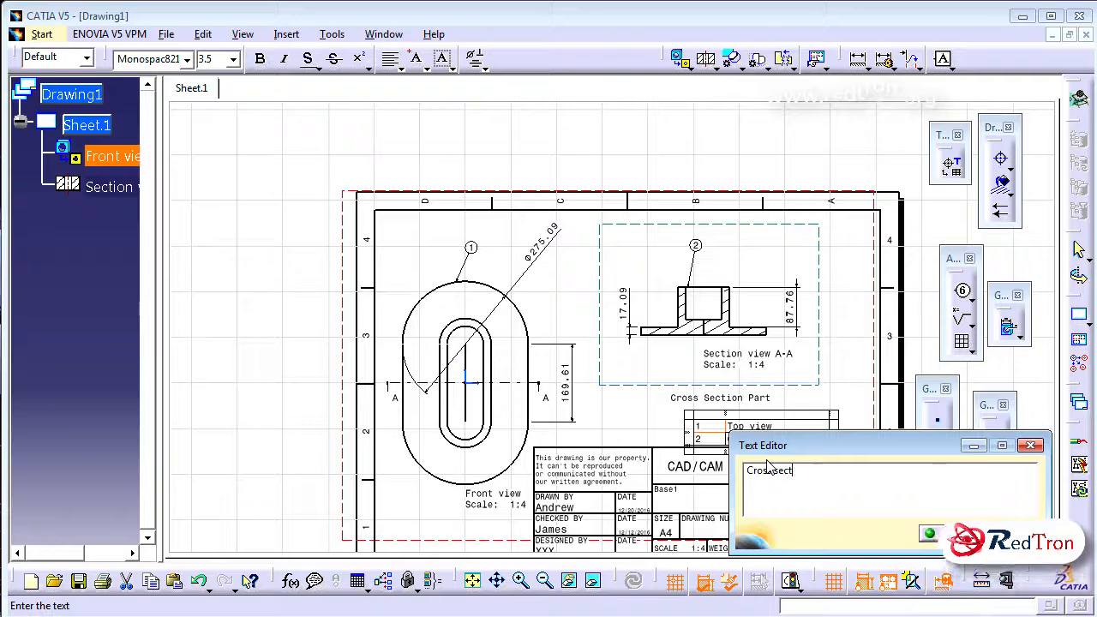
type("ional view")
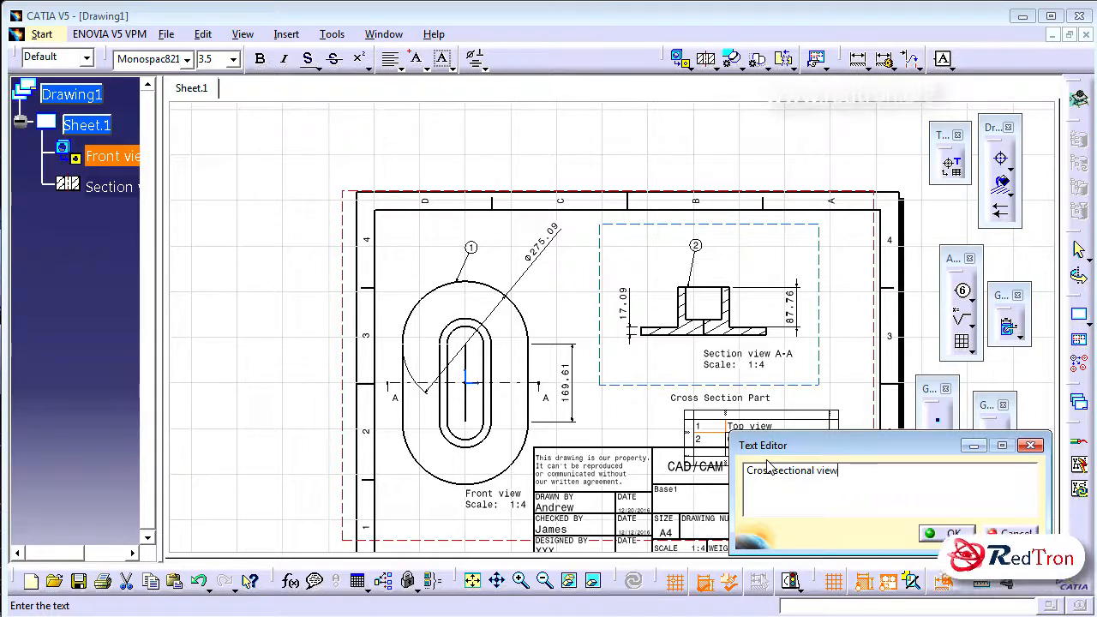
left_click(949, 533)
End the table editing and move the table up so it sits clear of the title block
left_click(792, 413)
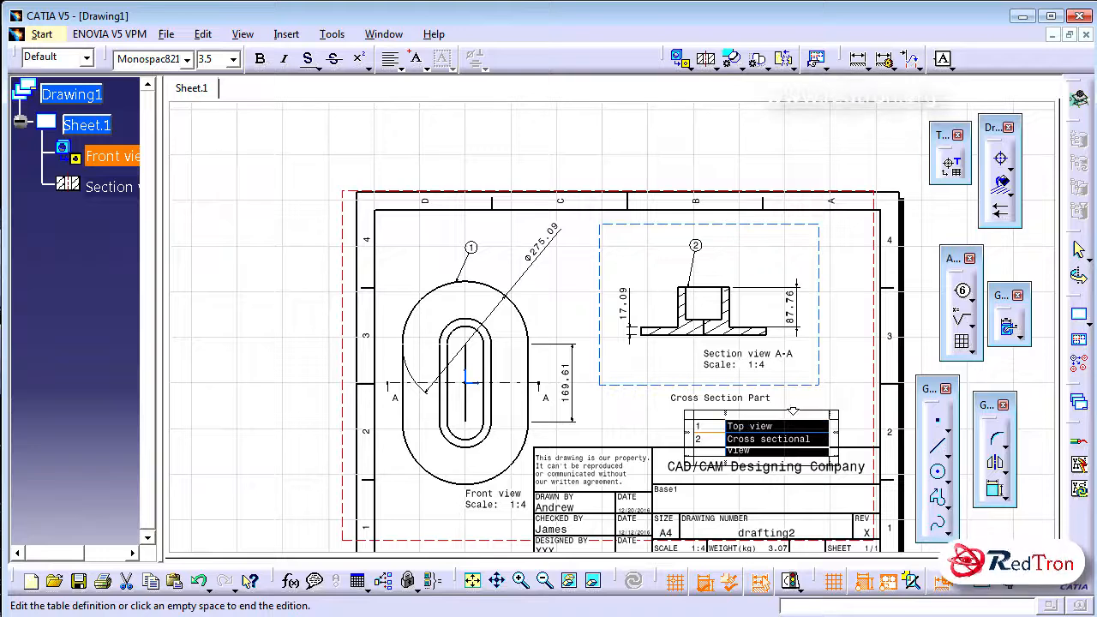
left_click(836, 403)
left_click(837, 428)
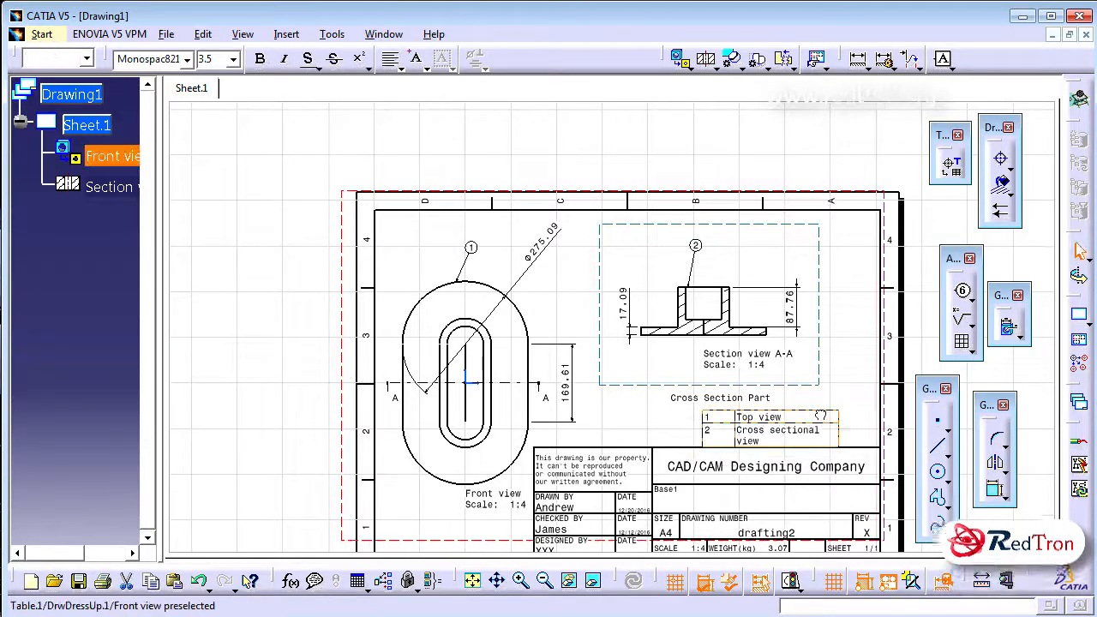
left_click(863, 419)
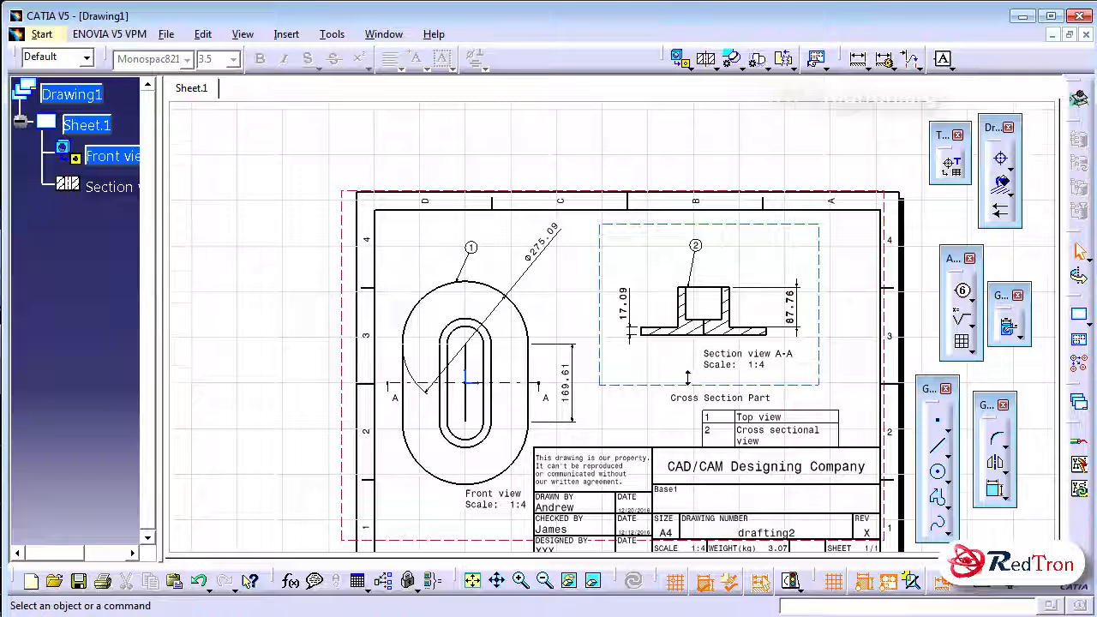
Start an isometric view of the part, taking its orientation from a face in the drafting2 window
middle_click_drag(688, 378, 723, 430, "ctrl")
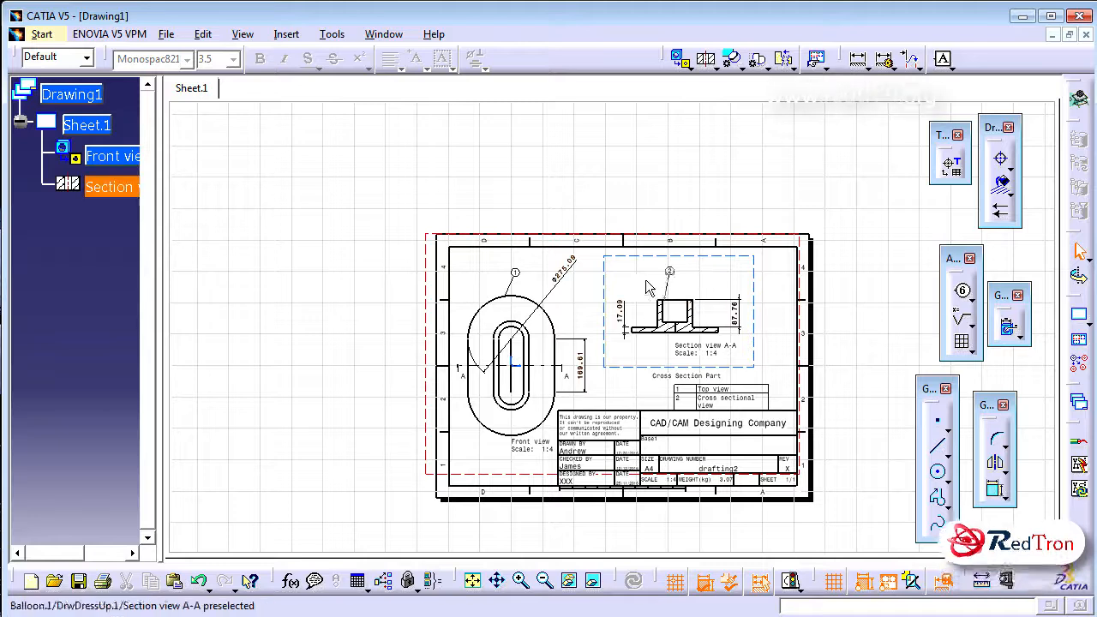
left_click(685, 67)
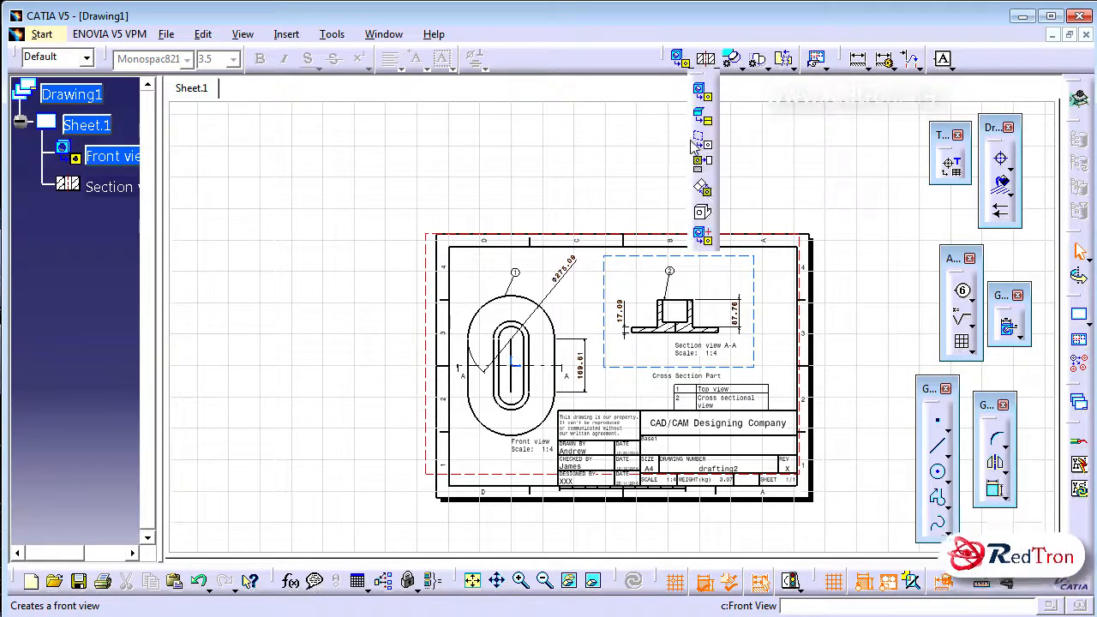
left_click(703, 214)
left_click(383, 35)
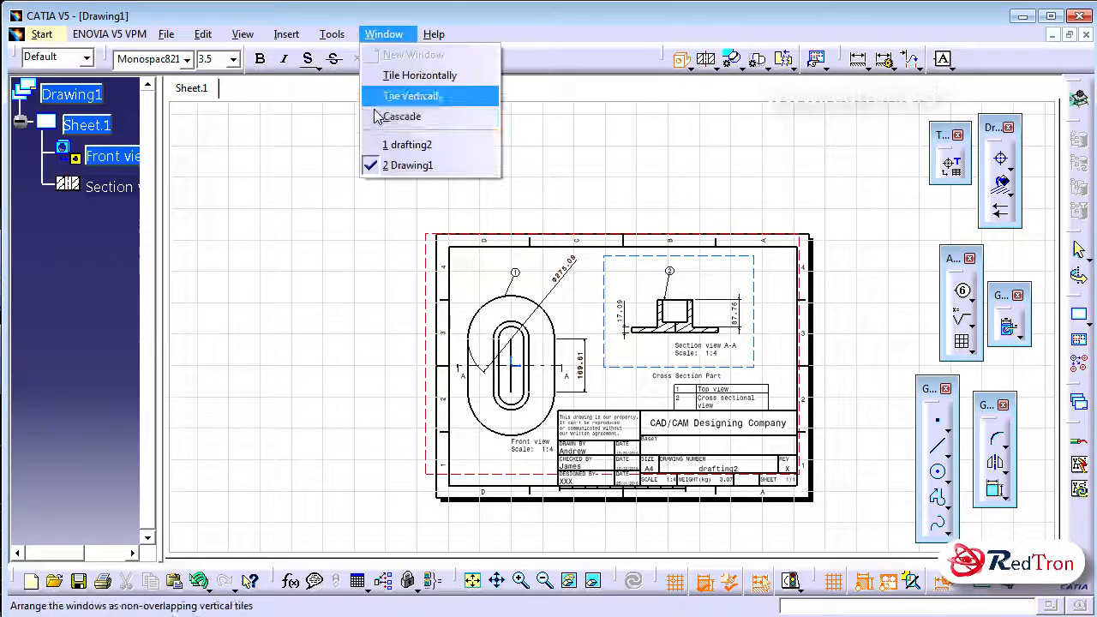
left_click(394, 144)
left_click(453, 297)
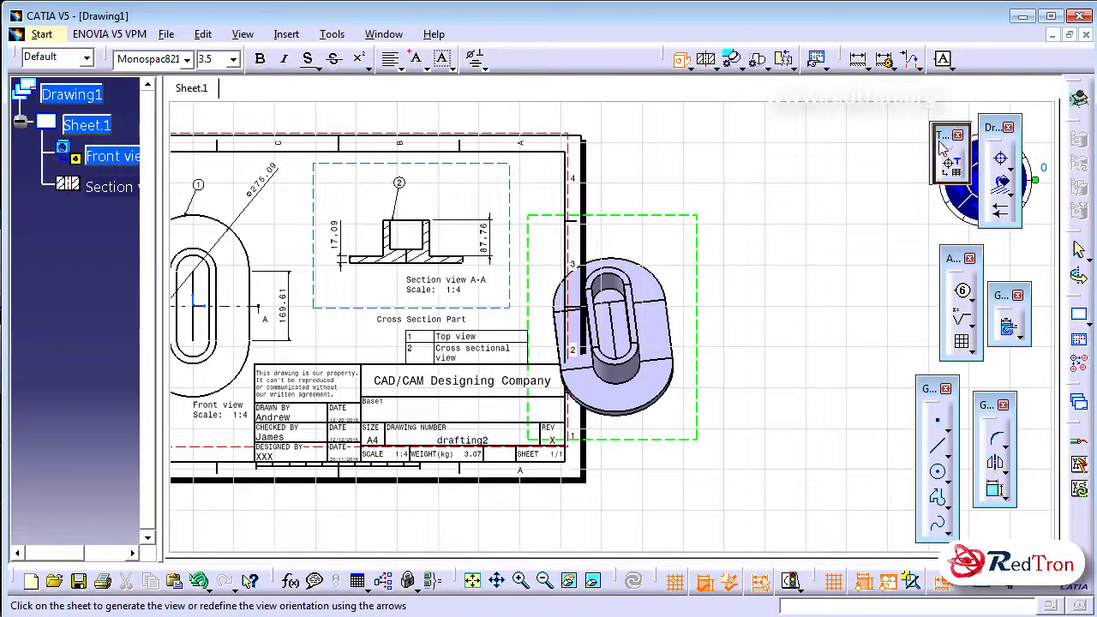
Dock the two floating toolbars that cover the view orientation compass
left_click_drag(1079, 490, 1076, 470)
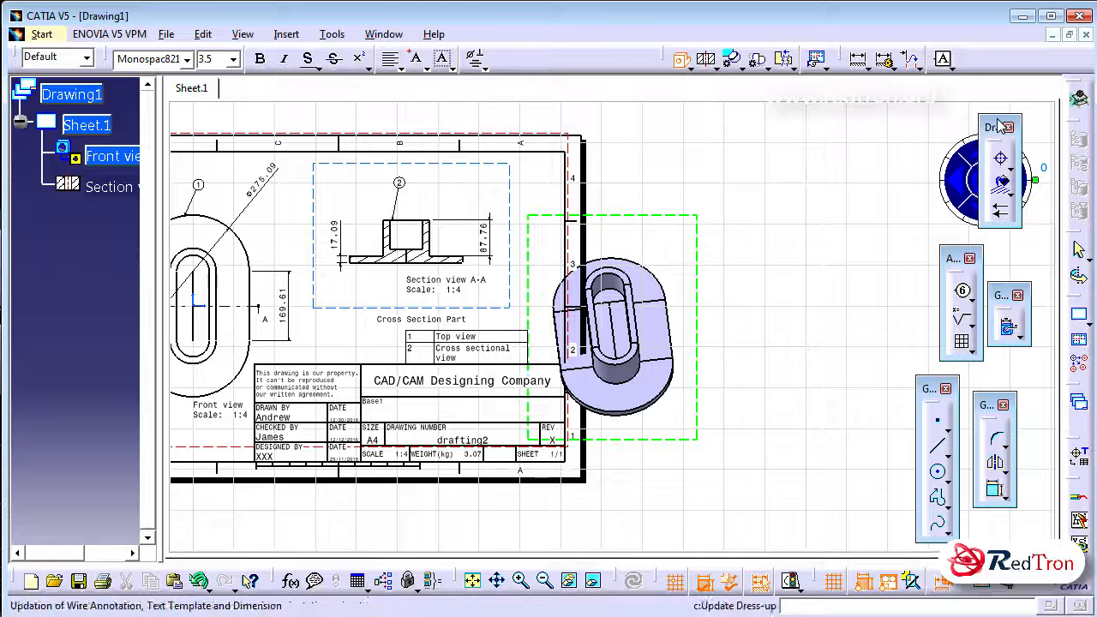
left_click_drag(562, 43, 564, 43)
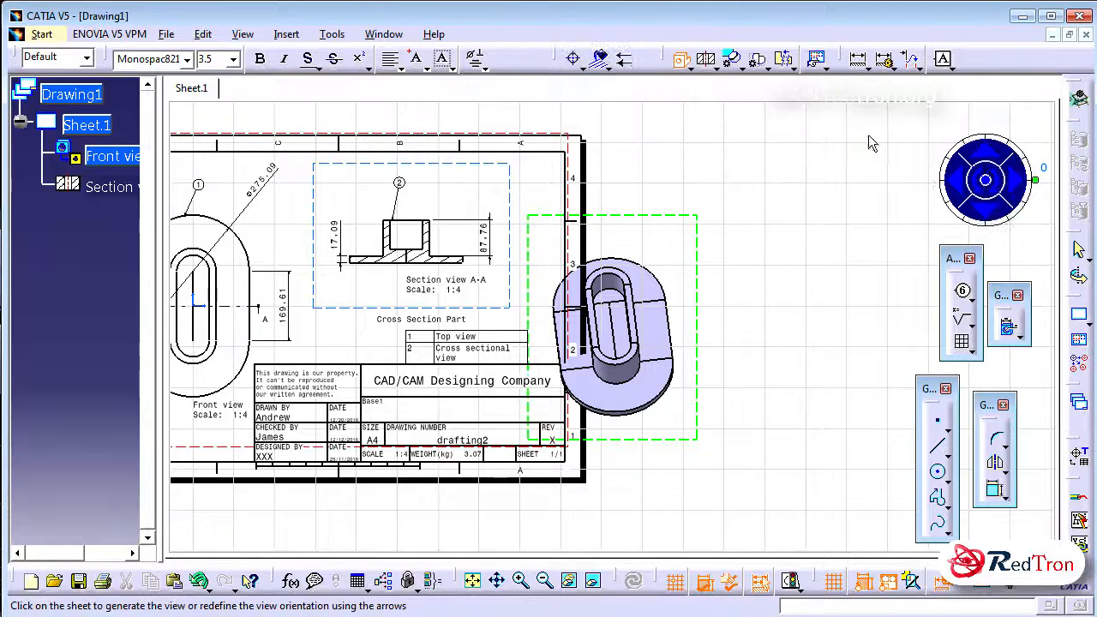
Adjust the isometric preview's orientation, rotate it to 330 degrees, and generate the view at the sheet's edge
left_click(956, 180)
left_click(956, 180)
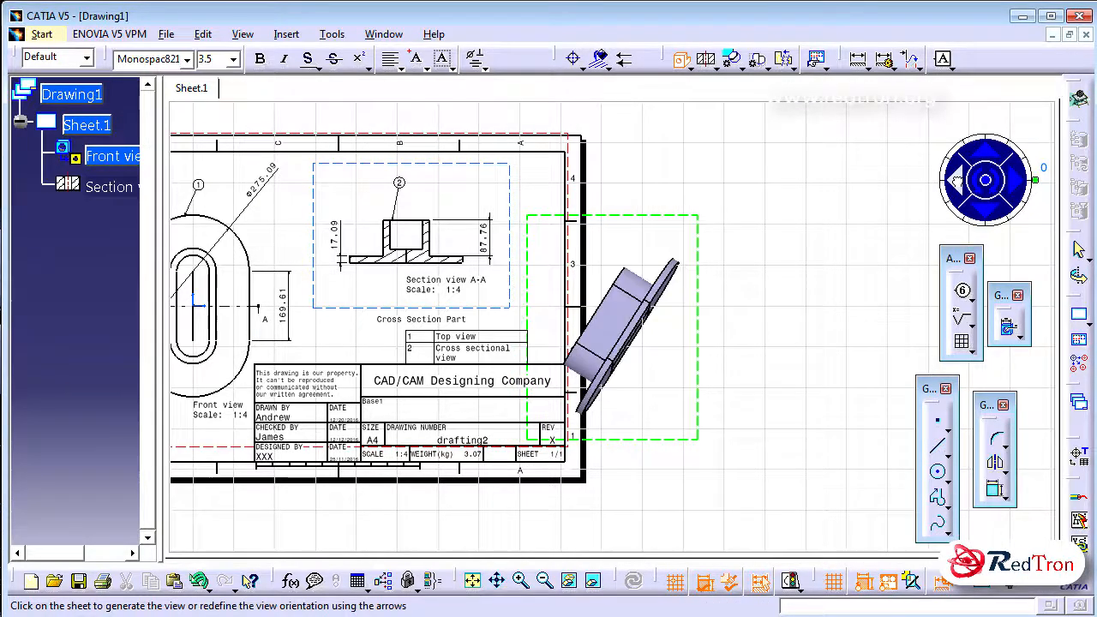
left_click(1014, 188)
left_click(987, 180)
left_click(986, 180)
left_click(979, 180)
left_click(980, 182)
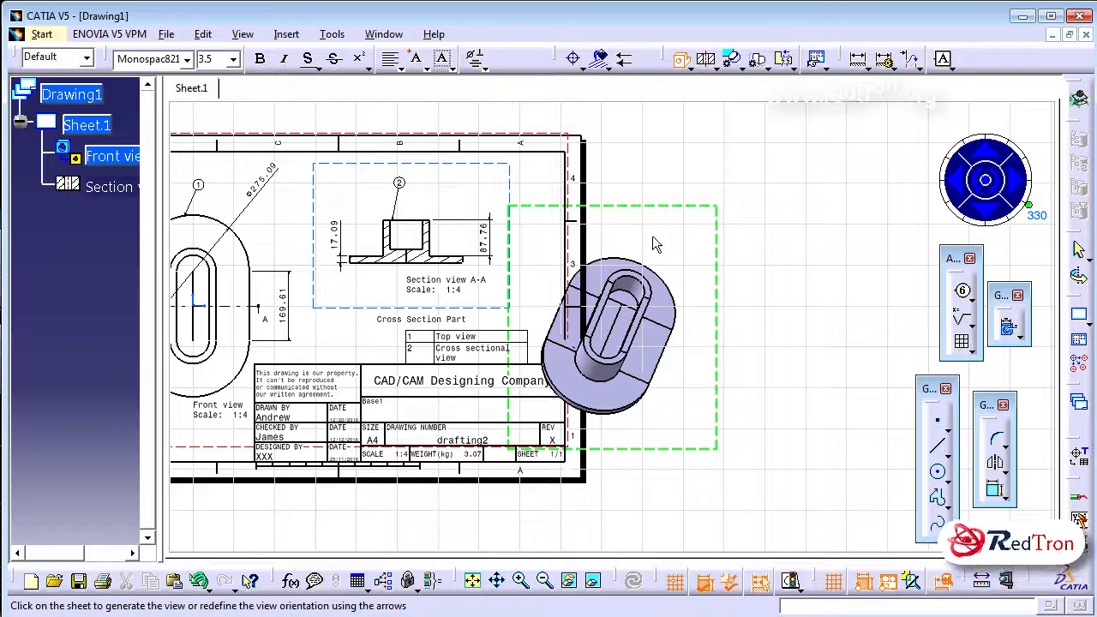
left_click(720, 240)
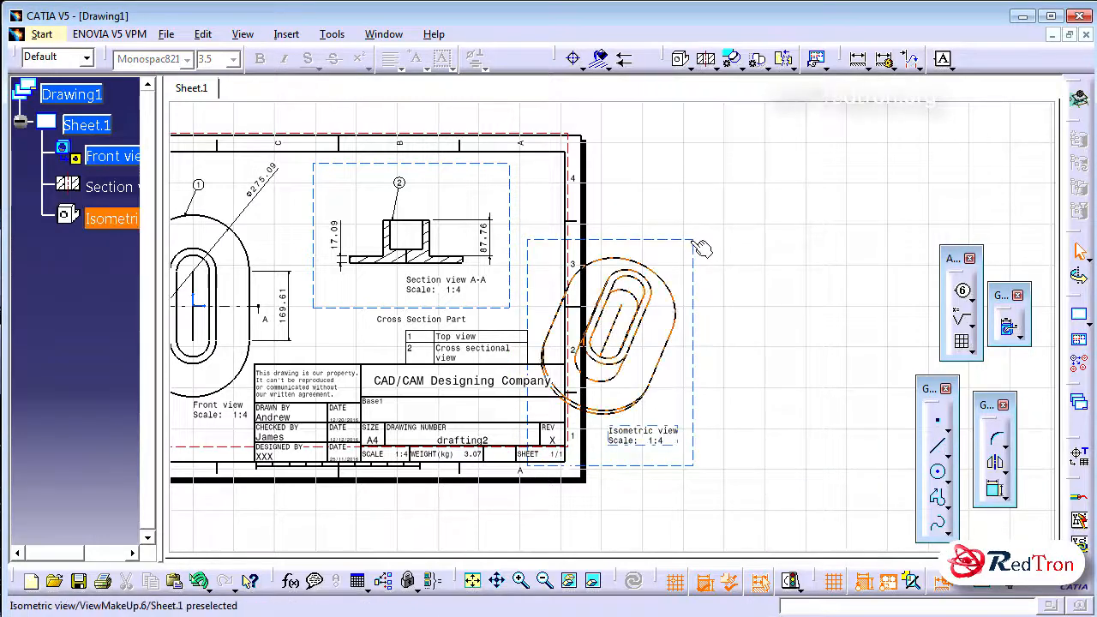
Set the isometric view's scale to 1:10 and move the view beside the section view inside the sheet border
right_click(694, 244)
left_click(727, 343)
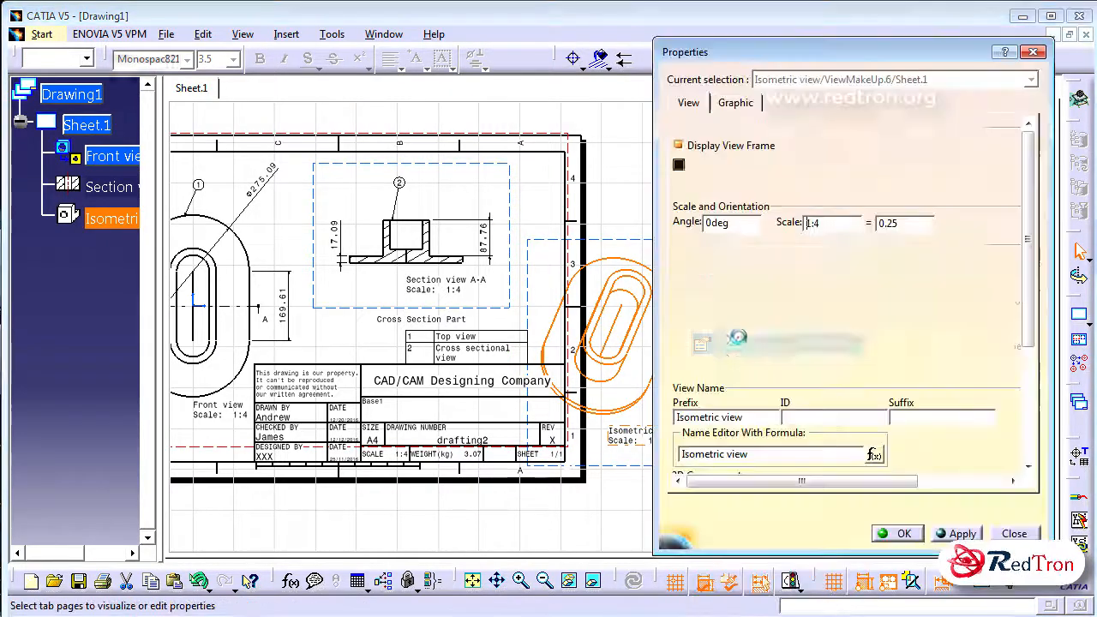
left_click(835, 224)
key("BackSpace")
type("10")
key("Return")
left_click_drag(675, 291, 592, 181)
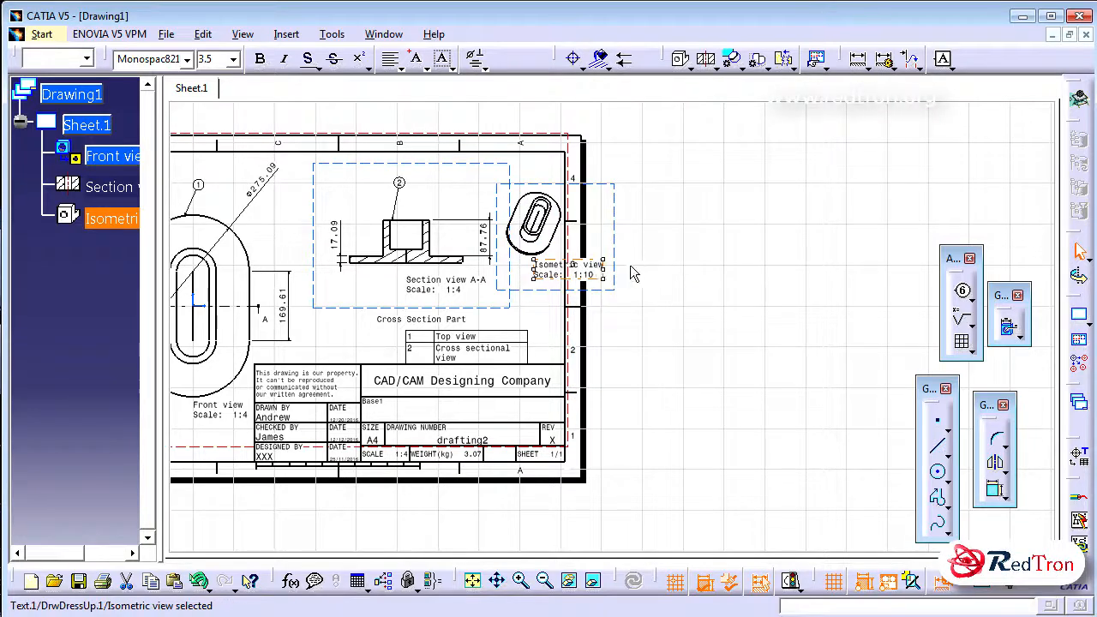
Try to clear the caption text below the isometric view
double_click(602, 270)
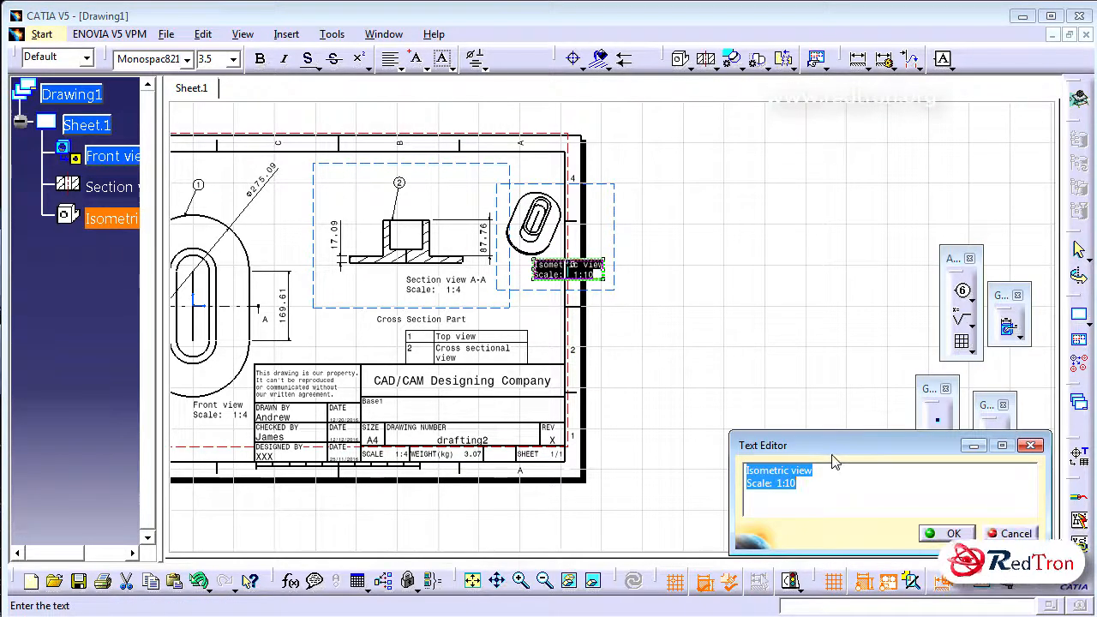
key("Delete")
left_click(949, 535)
left_click(627, 326)
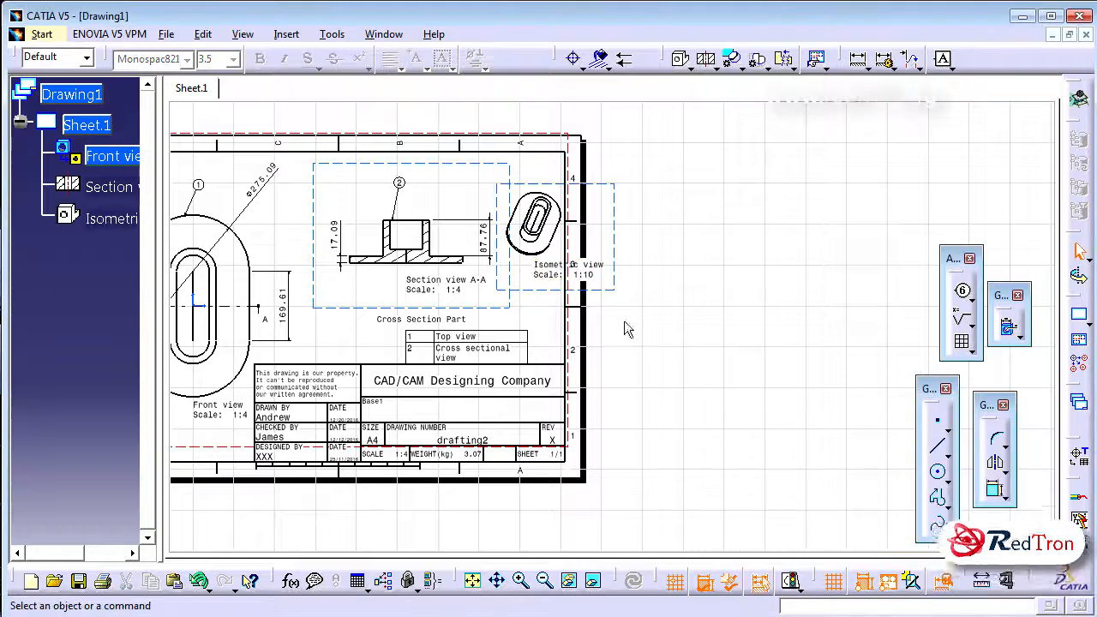
Remove the name and scale text from the isometric view's caption
double_click(567, 267)
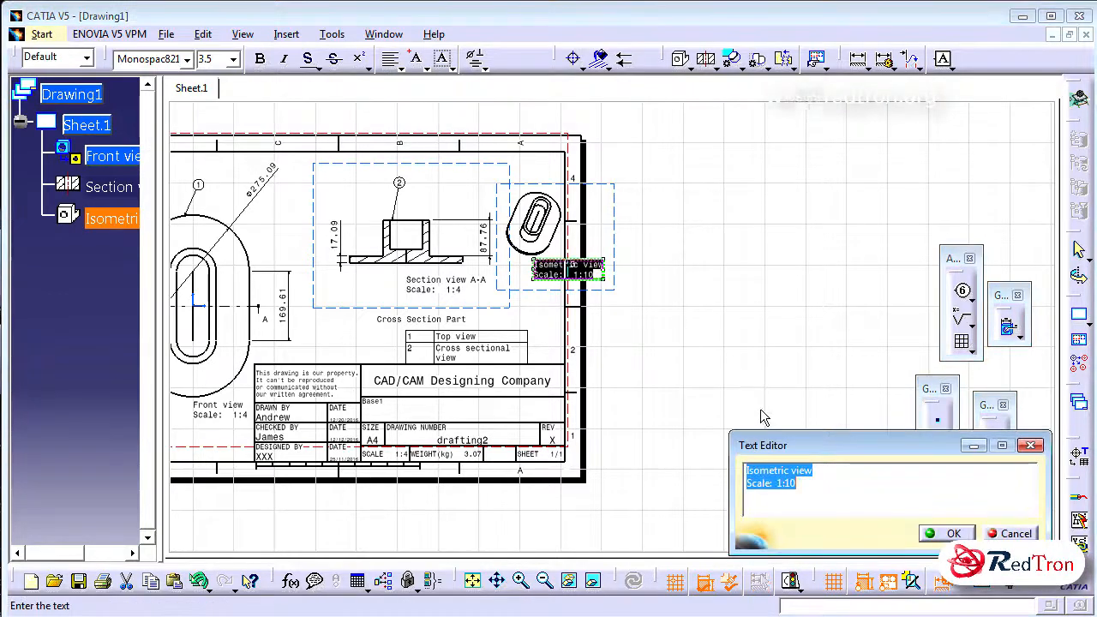
key("Delete")
left_click(949, 533)
left_click(683, 329)
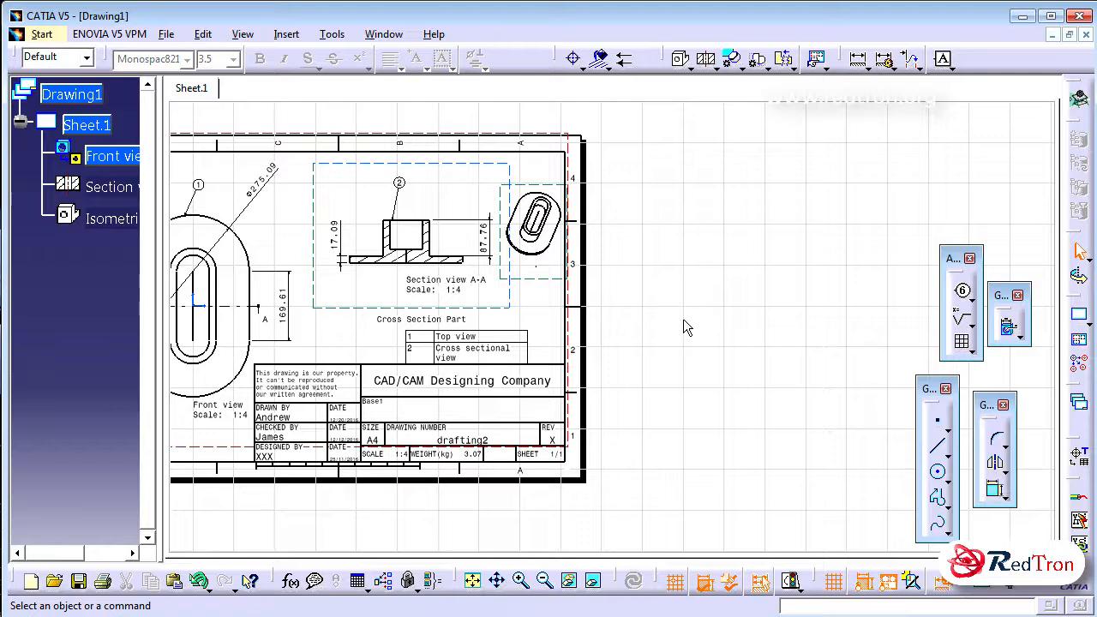
Save a copy of the drawing to the Desktop as Drawing1 in pdf format
mouse_move(648, 301)
middle_mouse_down("ctrl")
mouse_move(657, 277)
mouse_move(709, 375)
mouse_move(679, 314)
mouse_move(760, 312)
middle_mouse_up("ctrl")
left_click(165, 34)
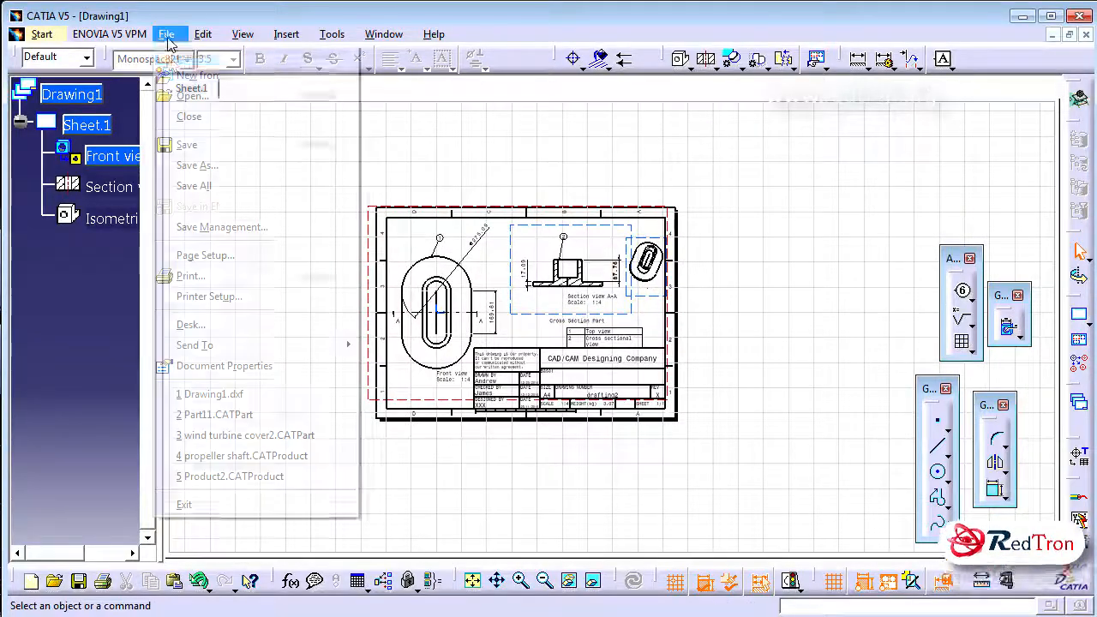
left_click(215, 168)
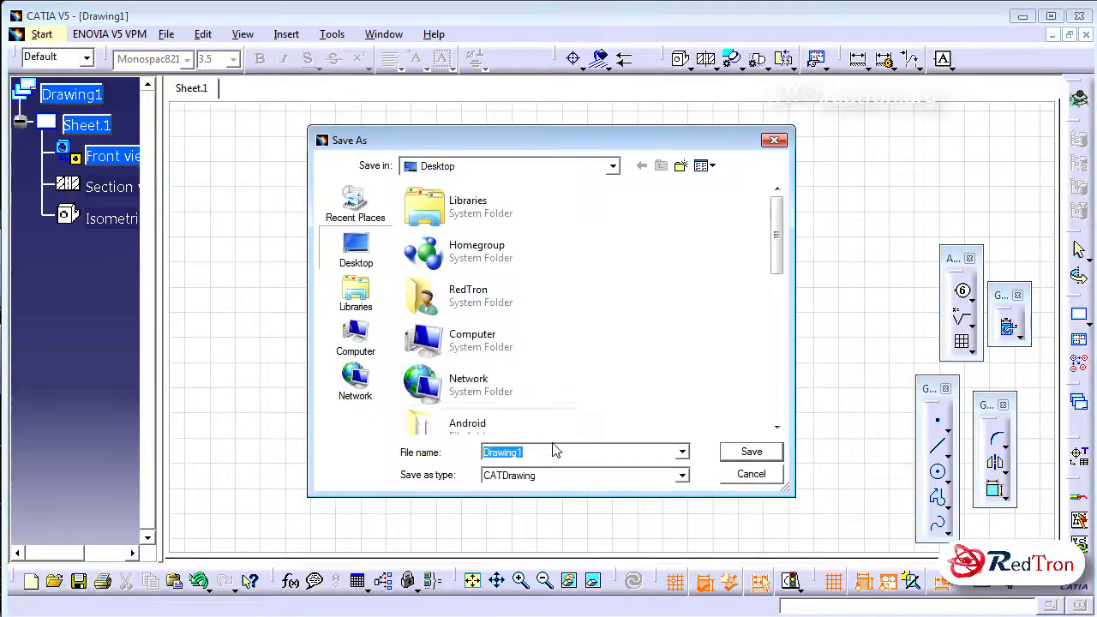
left_click(681, 475)
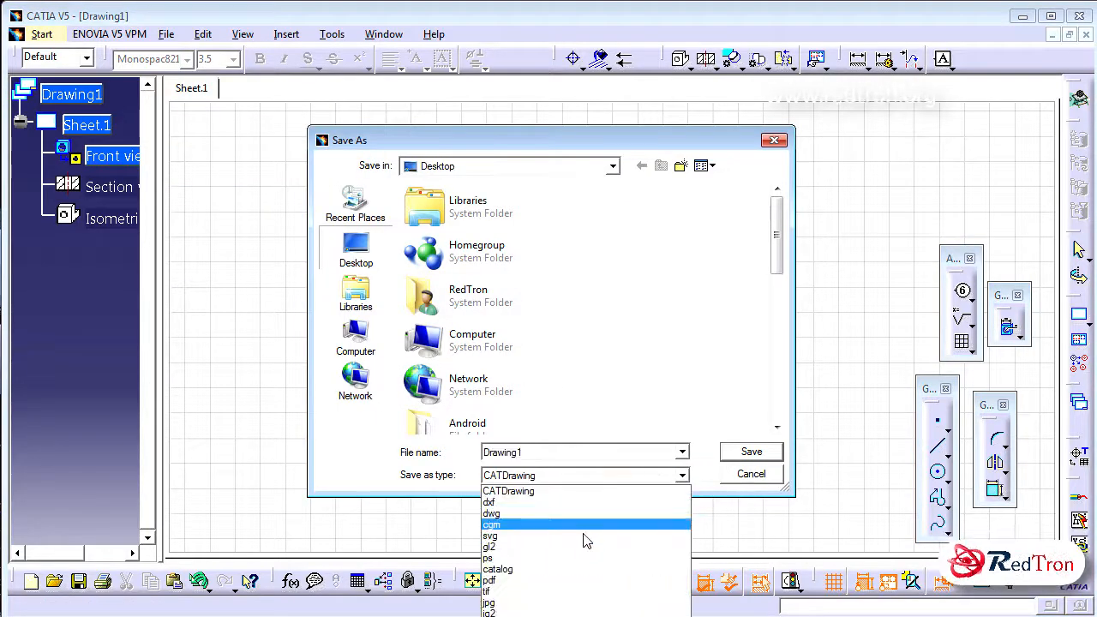
left_click(589, 580)
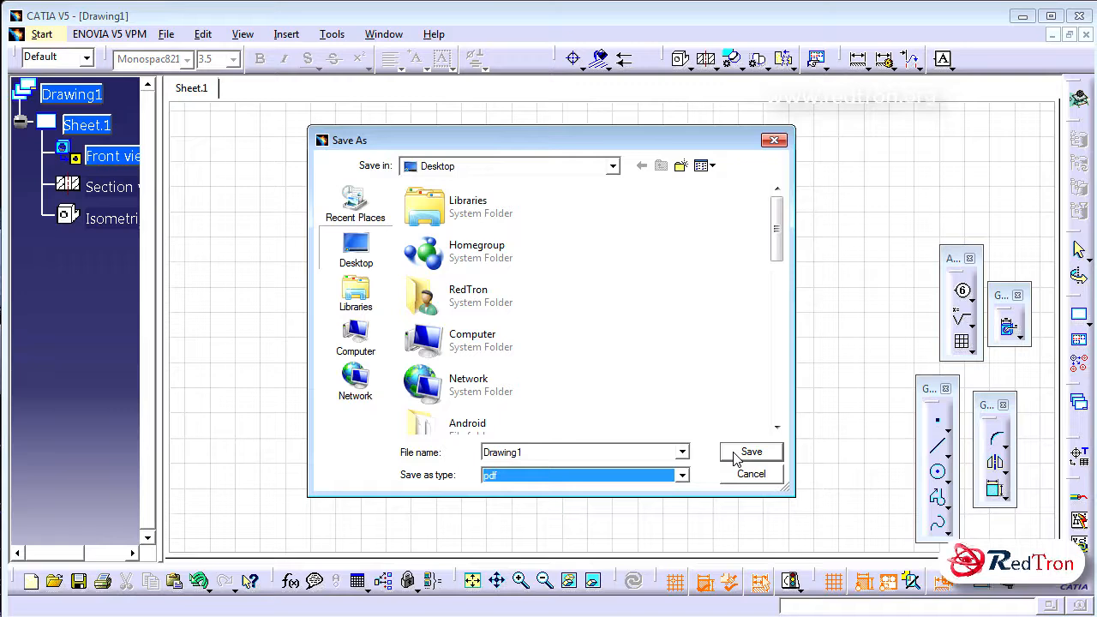
key("Return")
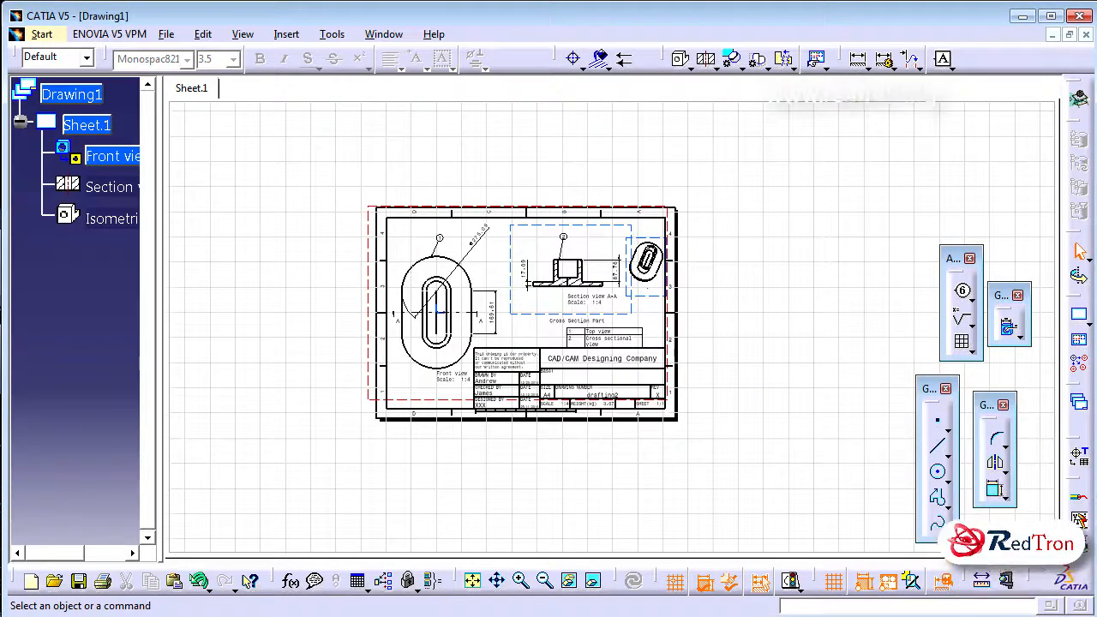
Switch to Windows Explorer and open the Desktop folder
left_click(24, 615)
left_click(259, 412)
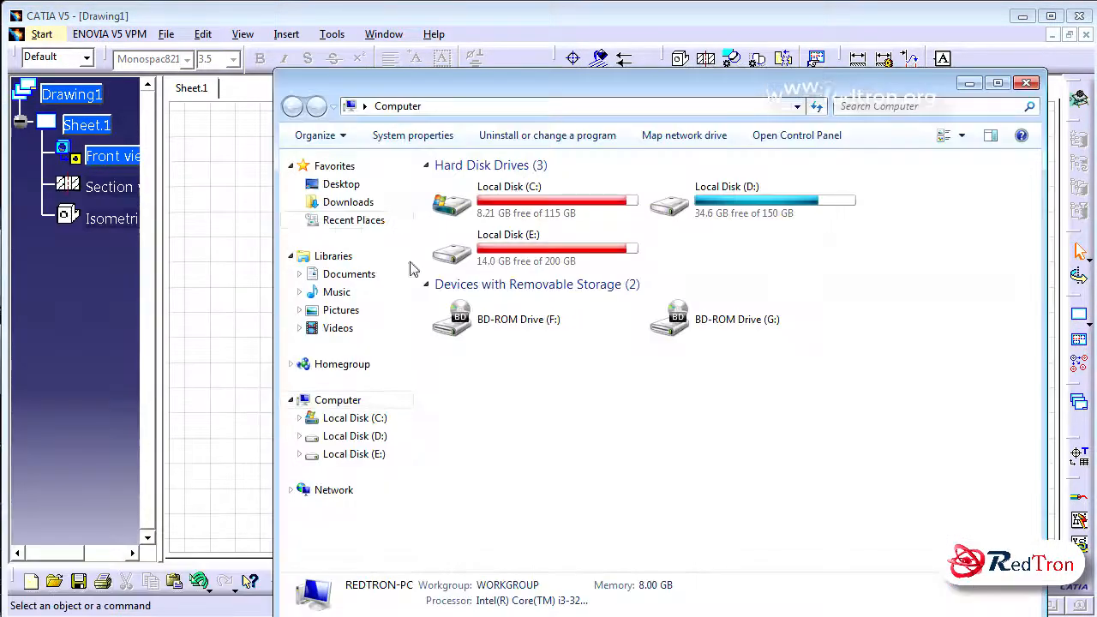
left_click(343, 187)
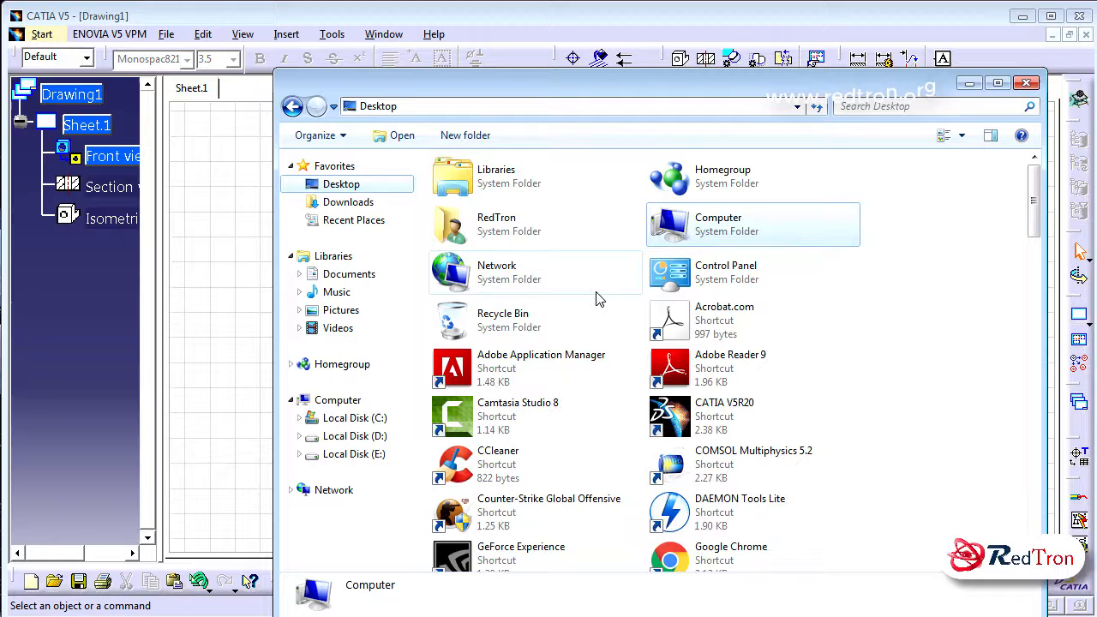
Search the Desktop folder for "draw" and open the exported Drawing1.pdf in Adobe Reader
left_click(868, 108)
type("dr")
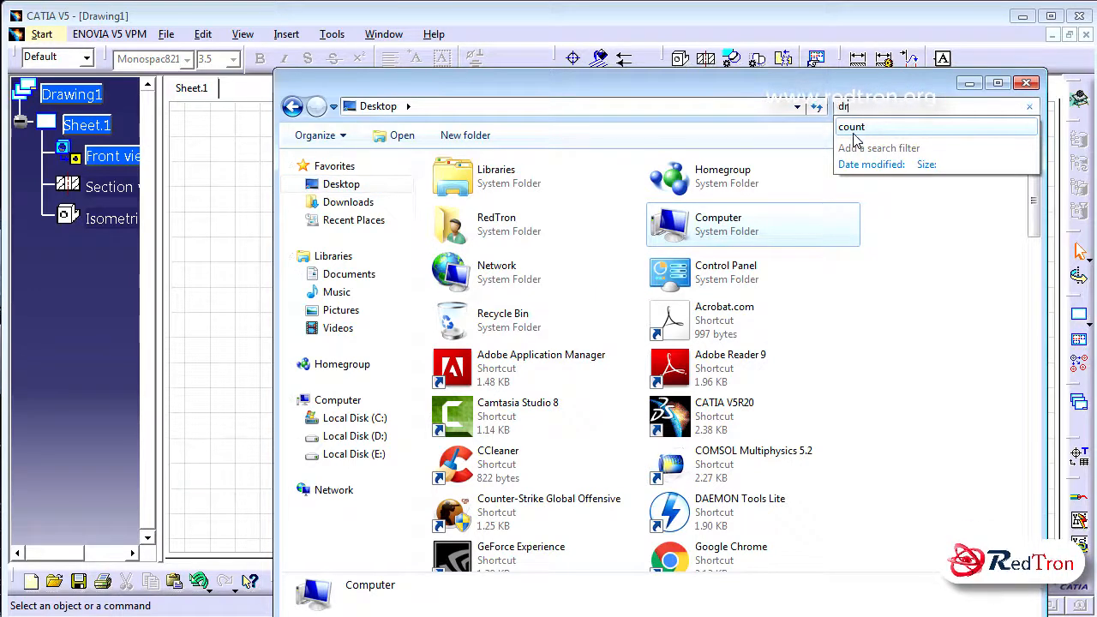
type("aw")
double_click(448, 168)
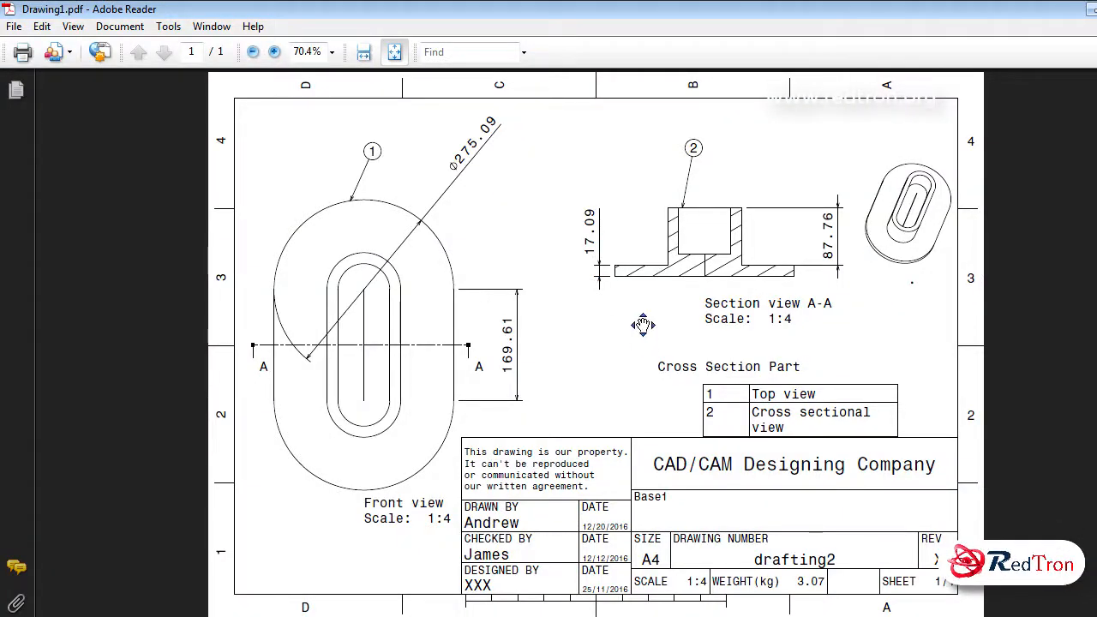
Examine the front, section and isometric views, dimensions, table and title block of the exported PDF at 101% zoom
right_click(640, 357)
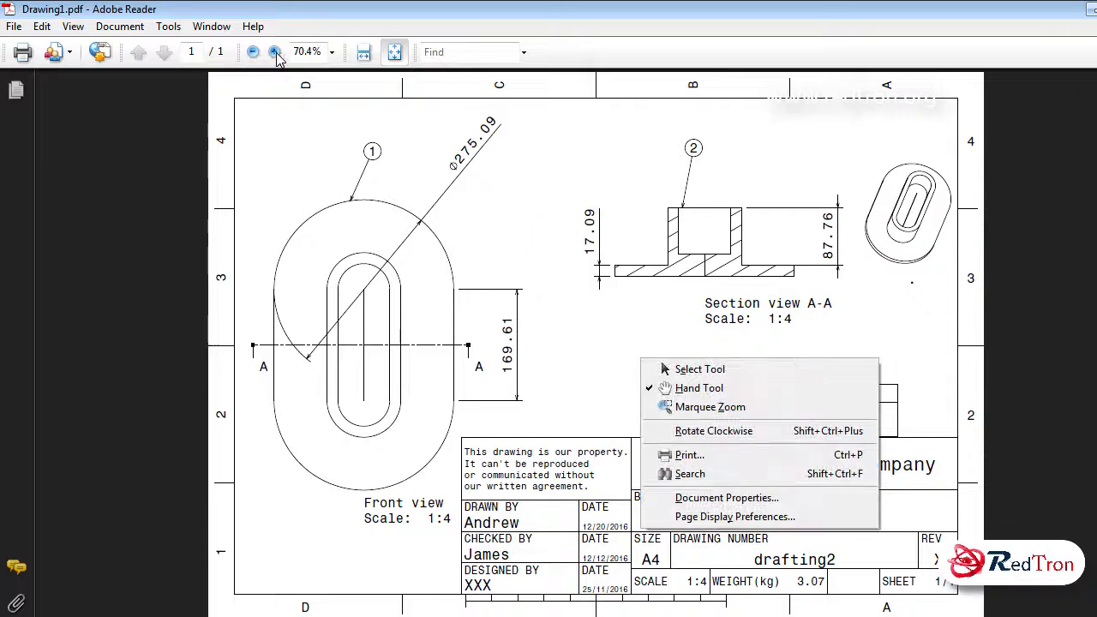
left_click(275, 53)
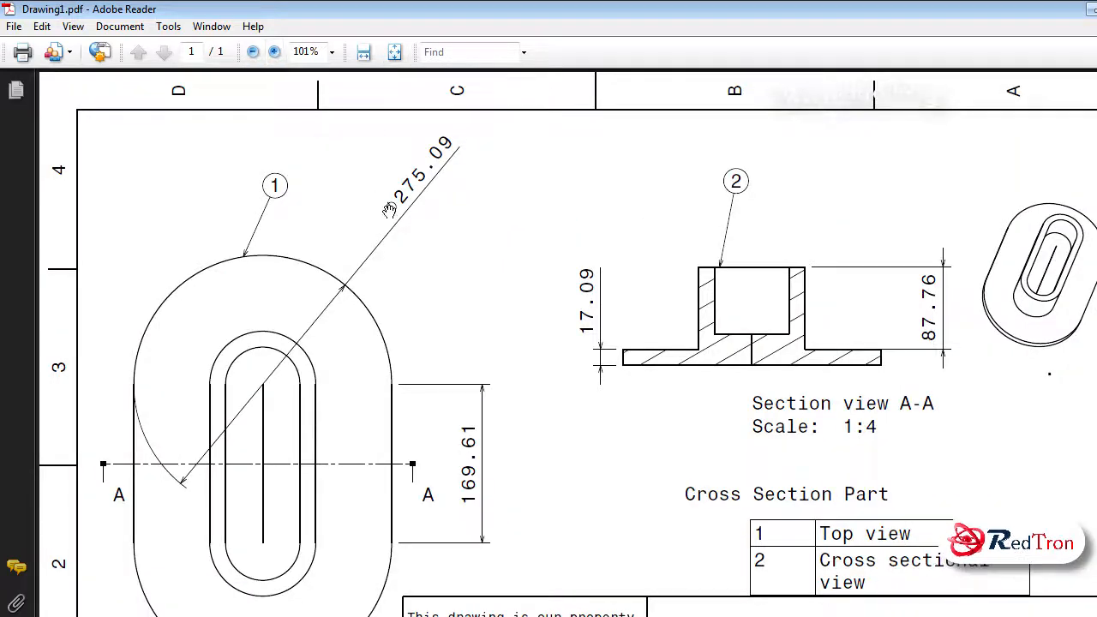
scroll(925, 308, "down", 5)
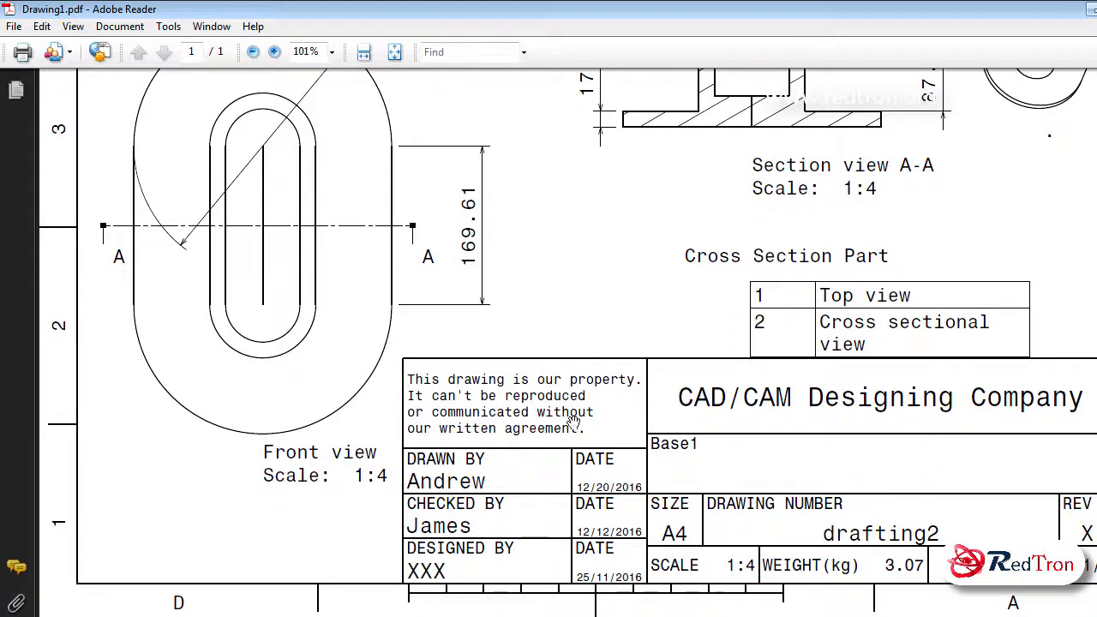
scroll(762, 441, "up", 5)
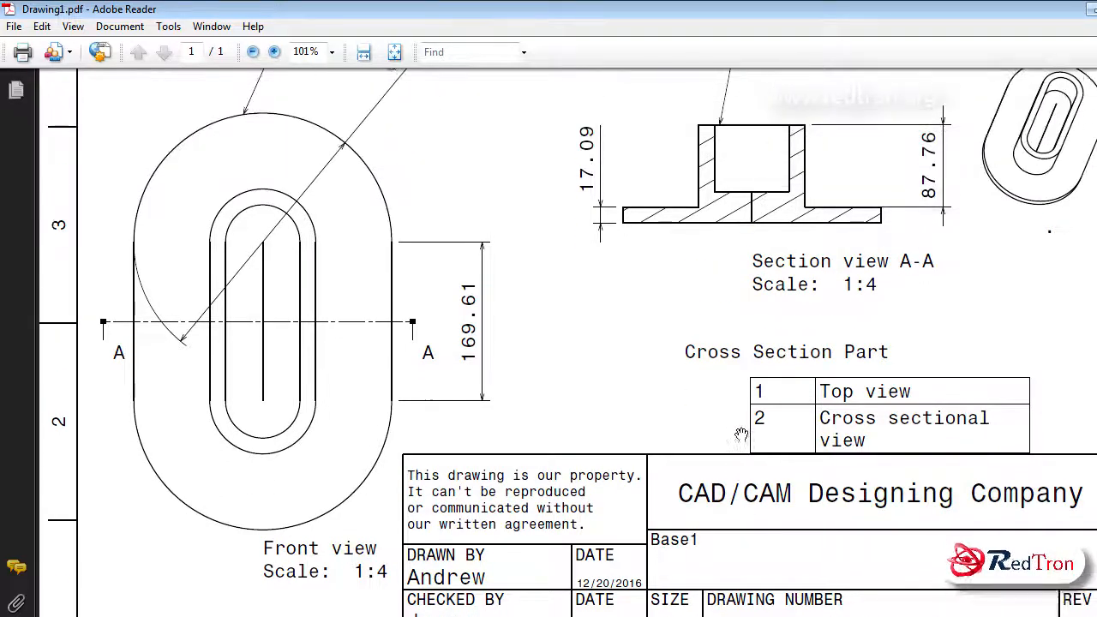
scroll(744, 402, "down", 2)
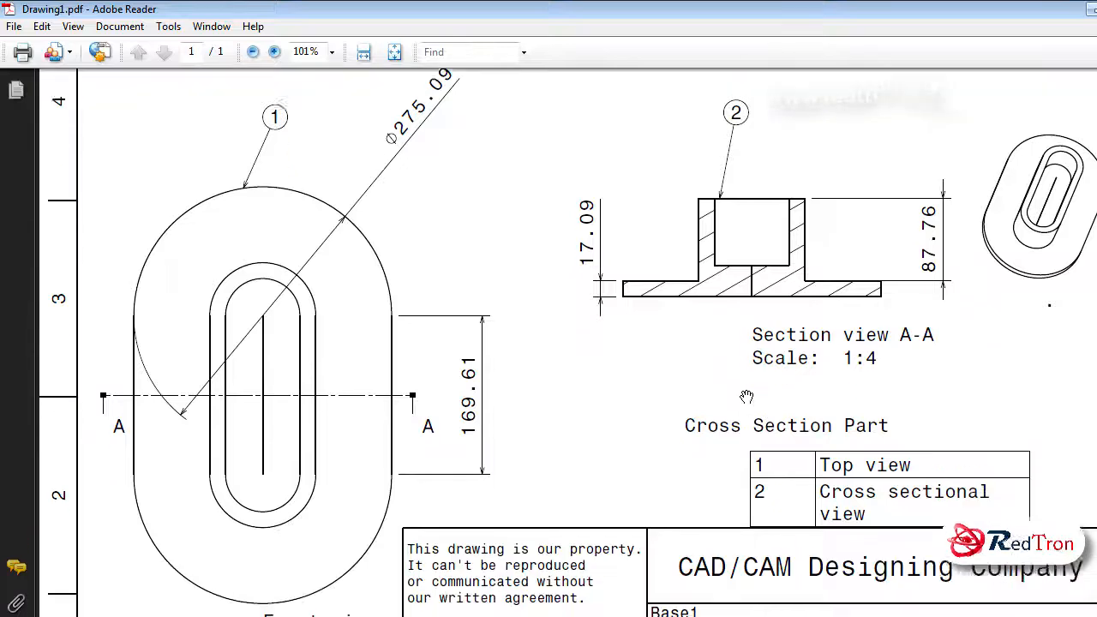
scroll(745, 395, "up", 1)
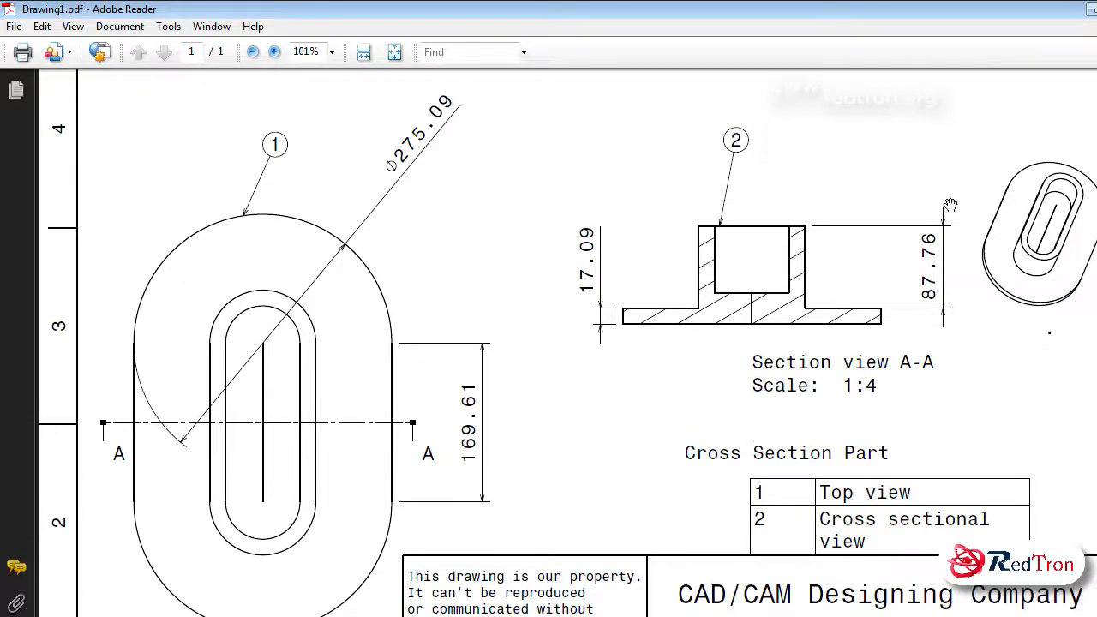
Restore the PDF window from full screen, widen it to nearly the screen's width and review the drawing sheet again
left_click(1096, 8)
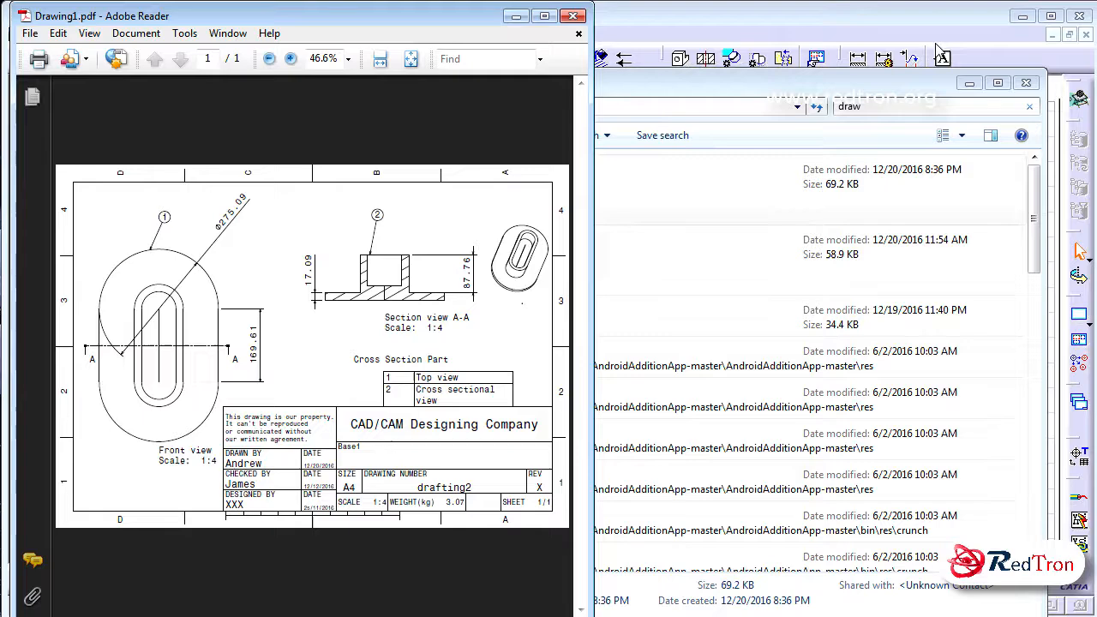
left_click_drag(586, 7, 1087, 7)
scroll(900, 207, "down", 4)
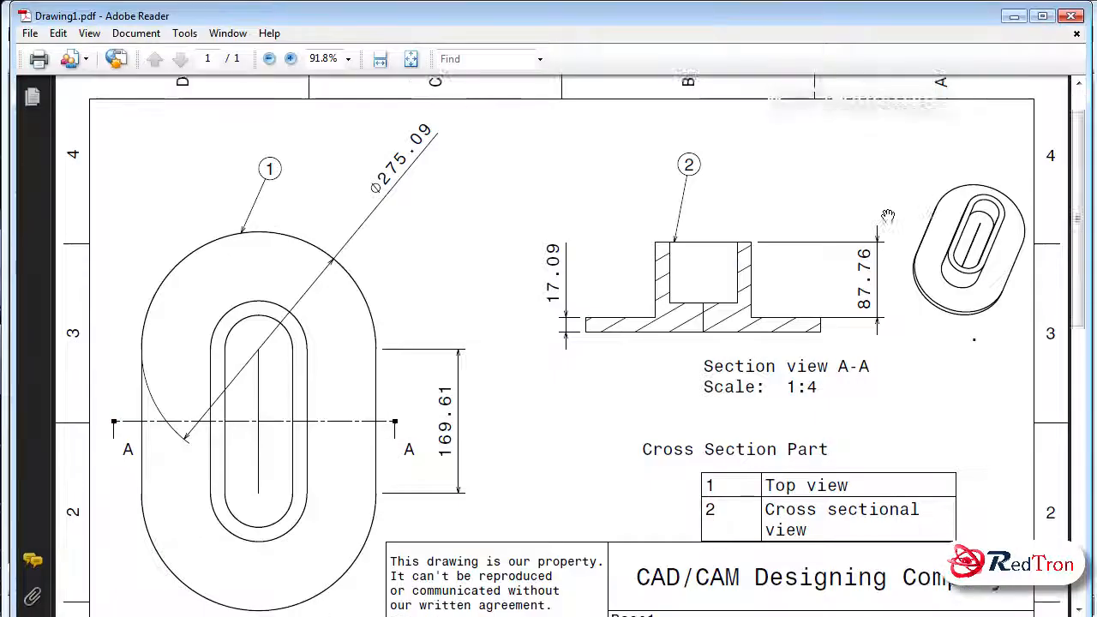
scroll(888, 221, "up", 3)
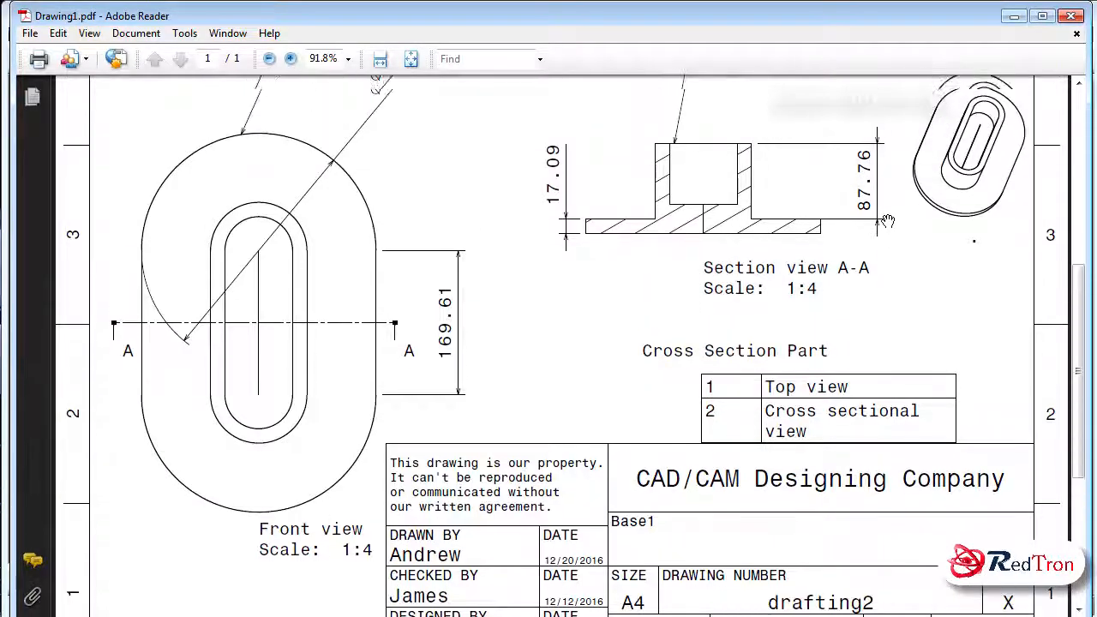